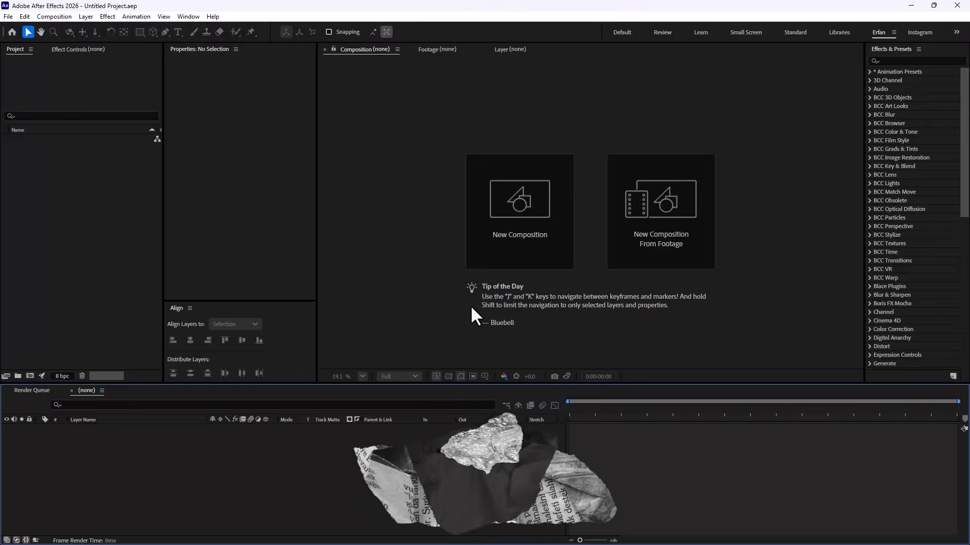
Step: Create a 1080 x 1920 px, 30 fps composition named Main with a five-second duration
left_click(532, 240)
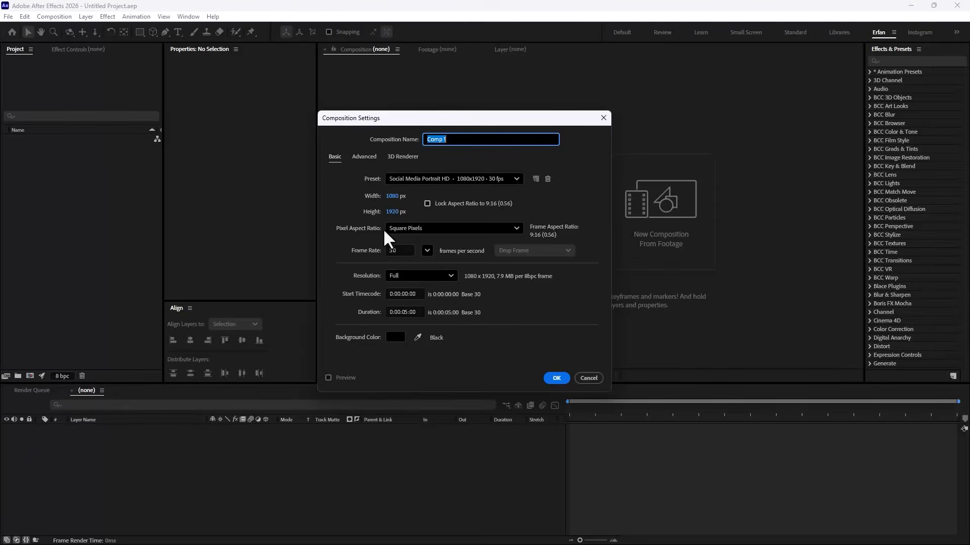
type("Ca")
key("BackSpace")
key("BackSpace")
type("Main")
key("Return")
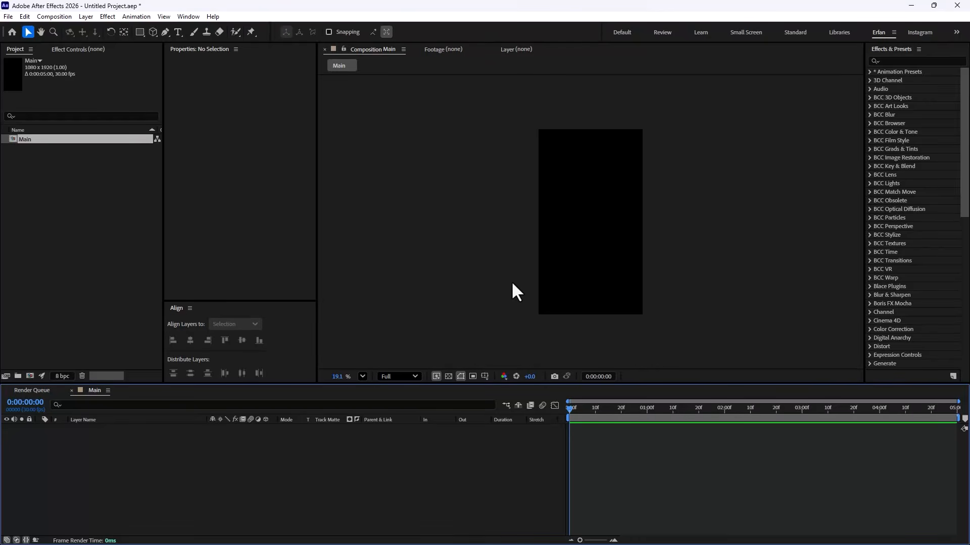
Step: Add a black (000000) solid layer at the full 1080 x 1920 px composition size
right_click(244, 448)
mouse_move(345, 323)
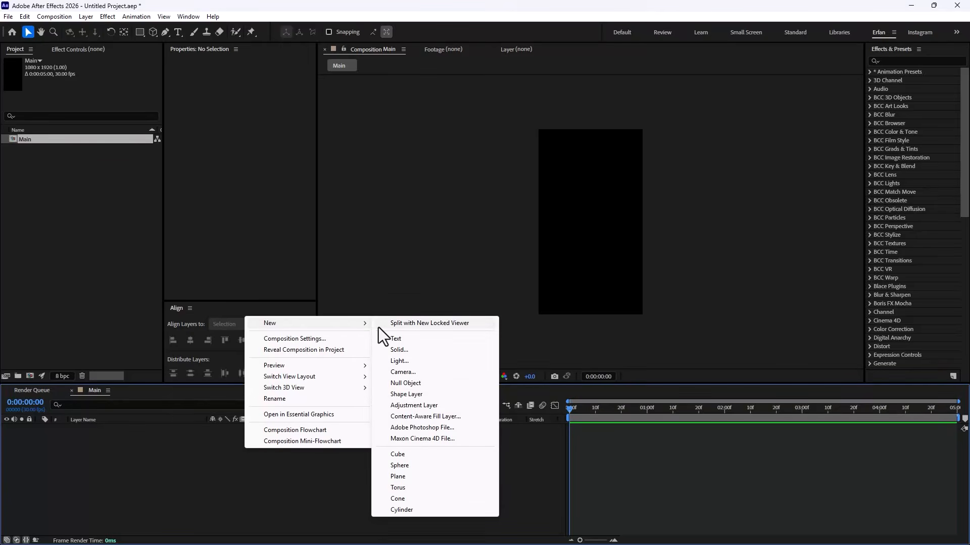
left_click(414, 350)
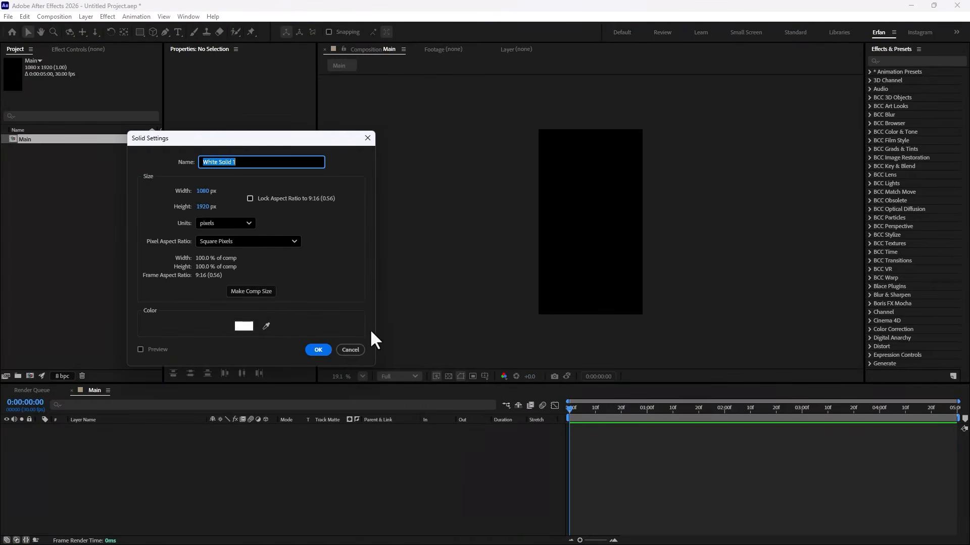
left_click(244, 326)
left_click(82, 425)
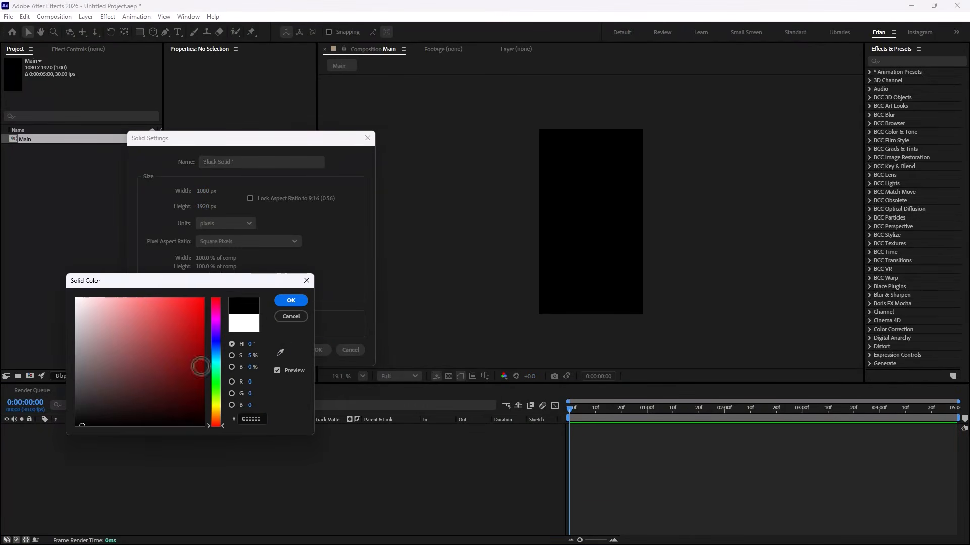
left_click(285, 300)
left_click(312, 349)
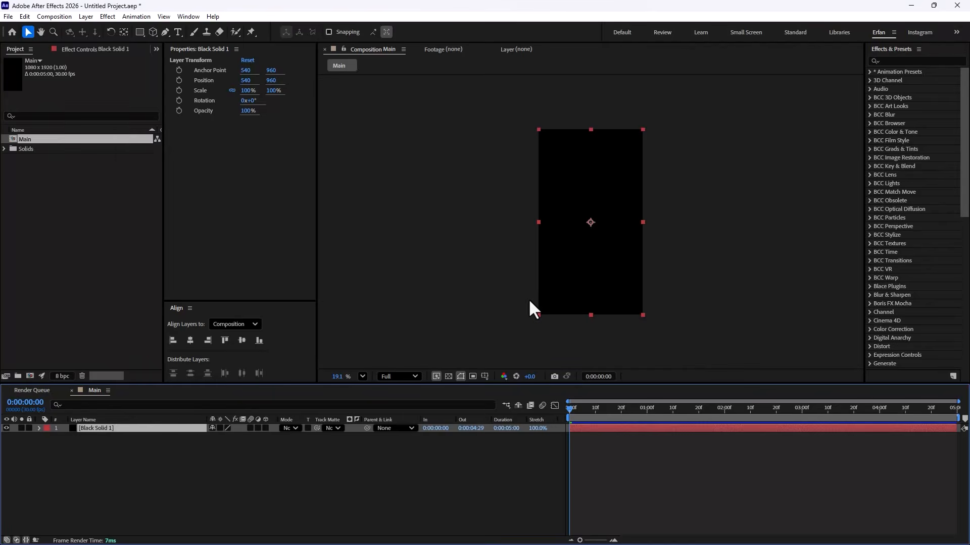
Step: Rename the black solid layer as BG
right_click(168, 428)
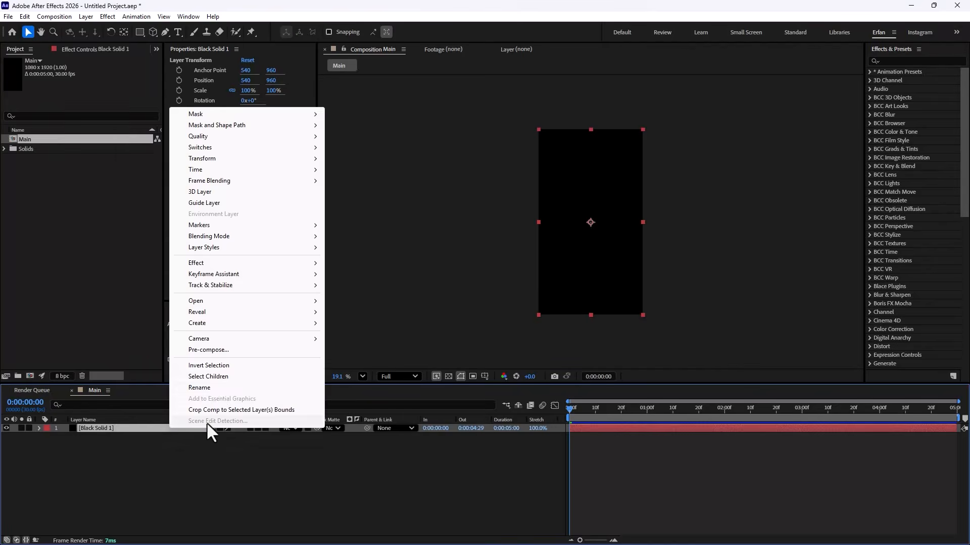
left_click(216, 390)
type("BG")
left_click(252, 484)
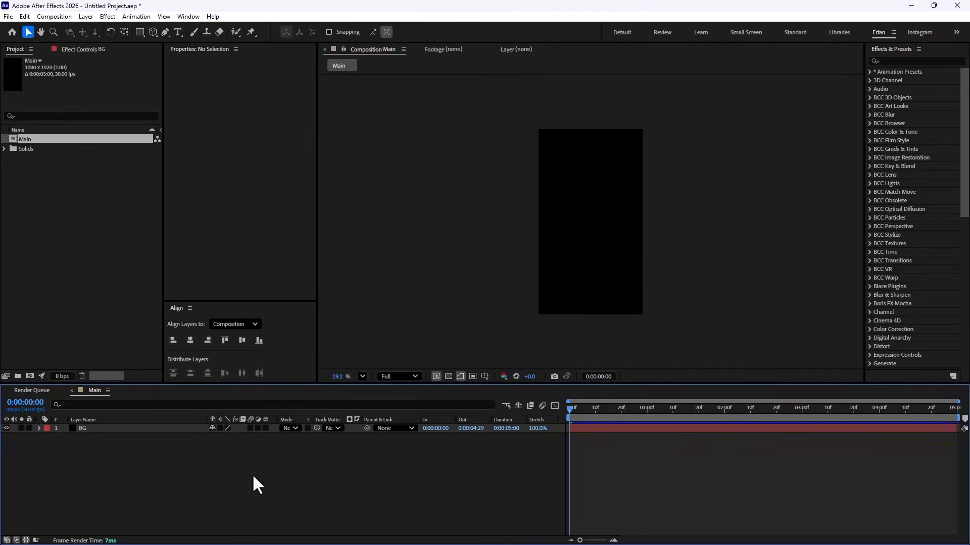
Step: Find the Gradient Ramp effect and apply it to the BG layer
left_click(899, 61)
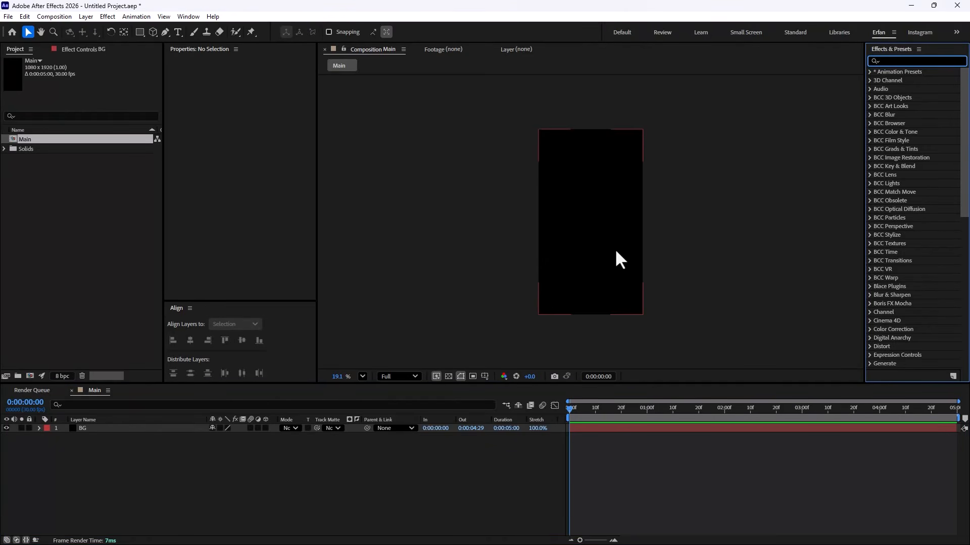
type("gradient ra")
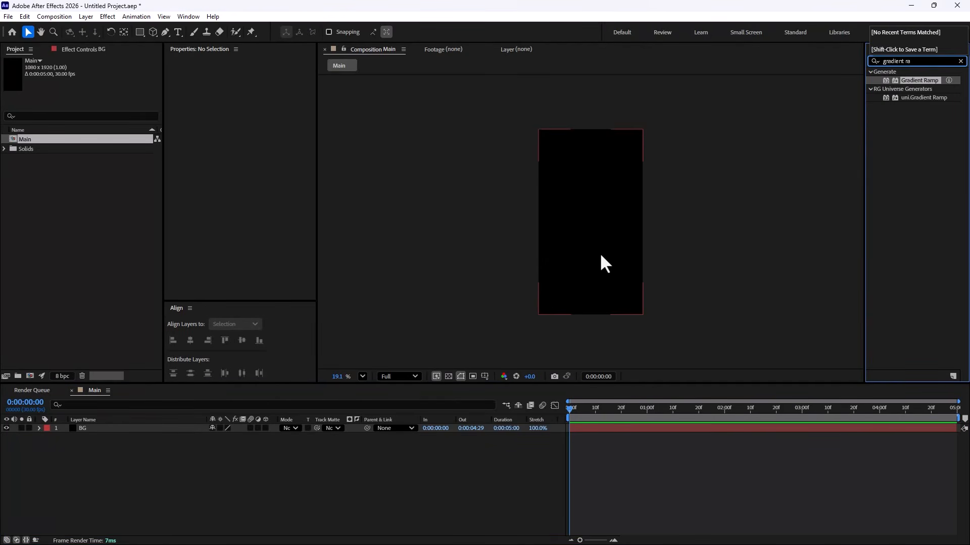
left_click_drag(919, 81, 150, 431)
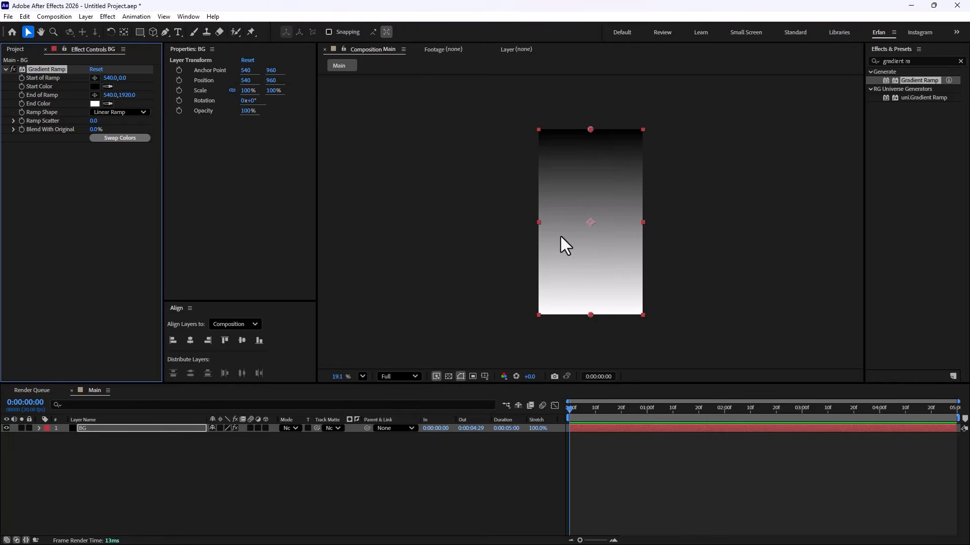
Step: Set the Gradient Ramp's start color to dark green and its end color to near-black 0E0E0E
left_click(95, 87)
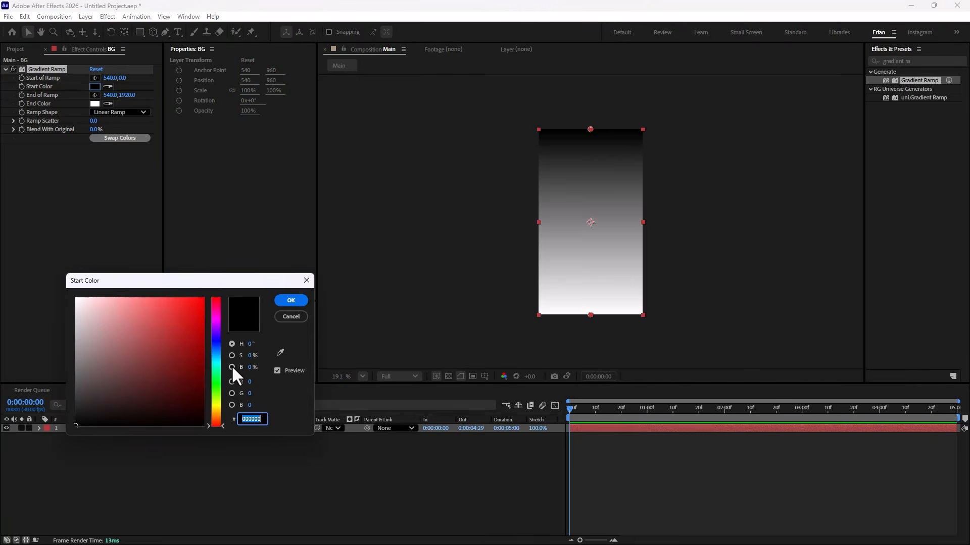
mouse_move(214, 380)
left_mouse_down()
mouse_move(214, 396)
mouse_move(192, 383)
mouse_move(213, 383)
left_mouse_up()
left_click(200, 382)
left_click(299, 305)
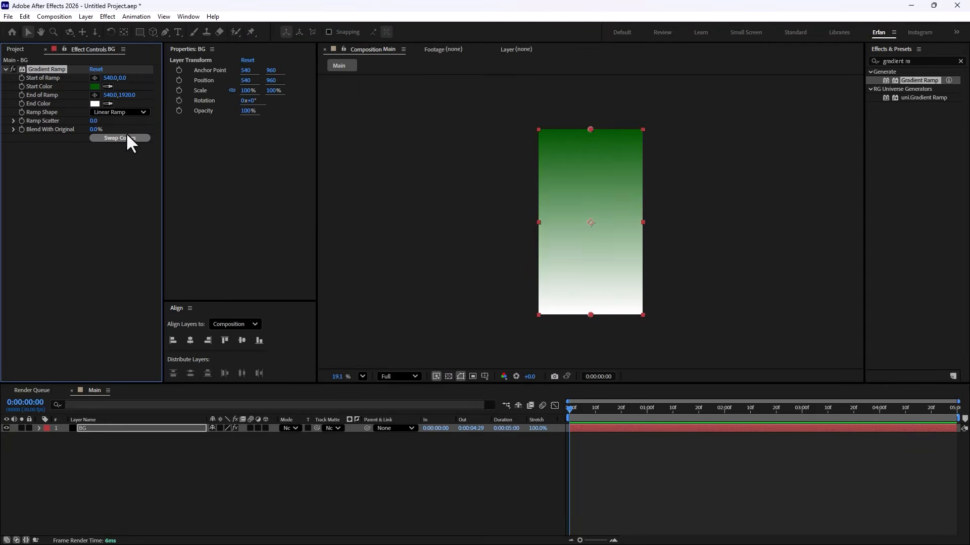
left_click(94, 104)
left_click_drag(93, 417, 74, 419)
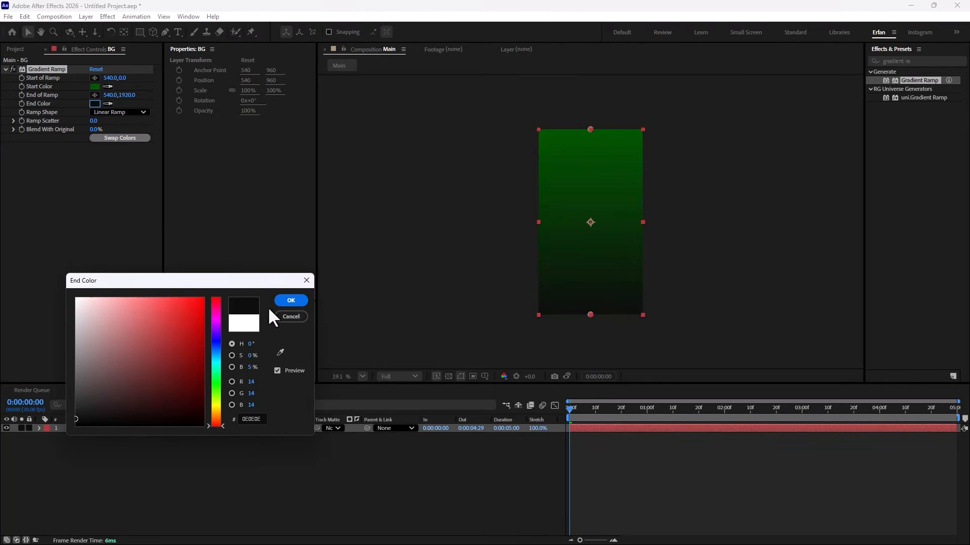
left_click(283, 302)
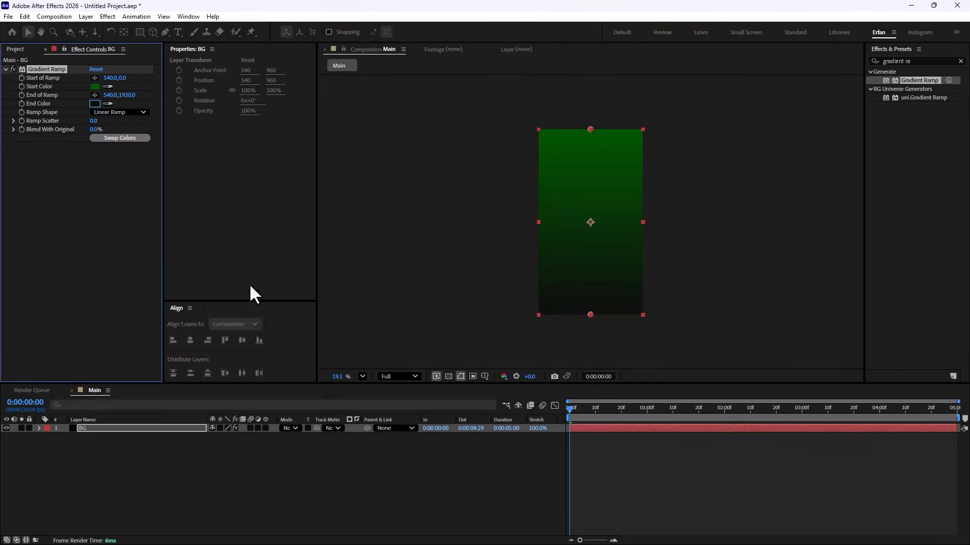
Step: Change the ramp shape to Radial Ramp and move its start point above the frame to about 526, -1245
left_click(123, 111)
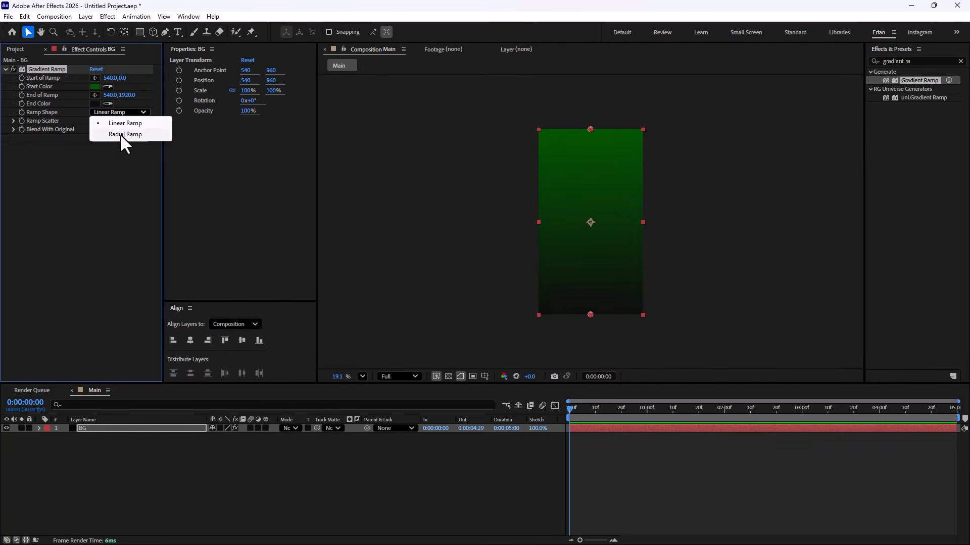
left_click(120, 135)
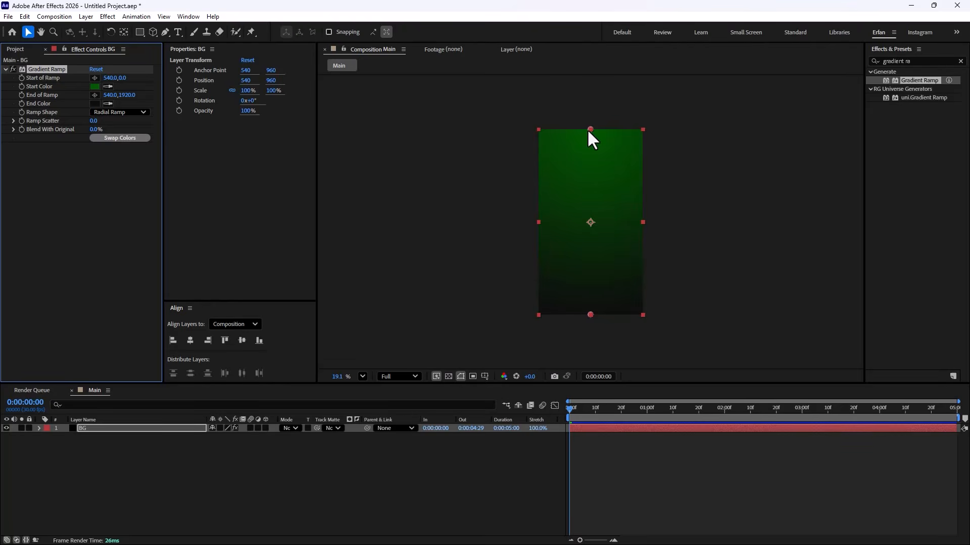
left_click_drag(588, 129, 595, 57)
Step: Shift the ramp's end point to about 564, 1908 and raise its start point farther above the frame to about 536, -1802
scroll(601, 106, "down", 1)
scroll(611, 137, "down", 1)
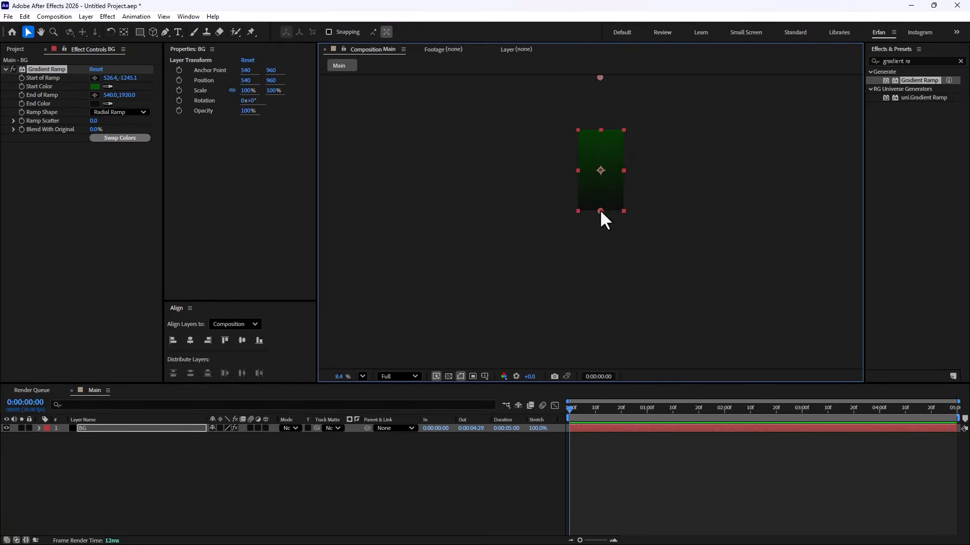
mouse_move(600, 212)
left_mouse_down()
mouse_move(599, 173)
mouse_move(601, 211)
left_mouse_up()
left_click_drag(523, 140, 501, 233)
scroll(578, 200, "up", 1)
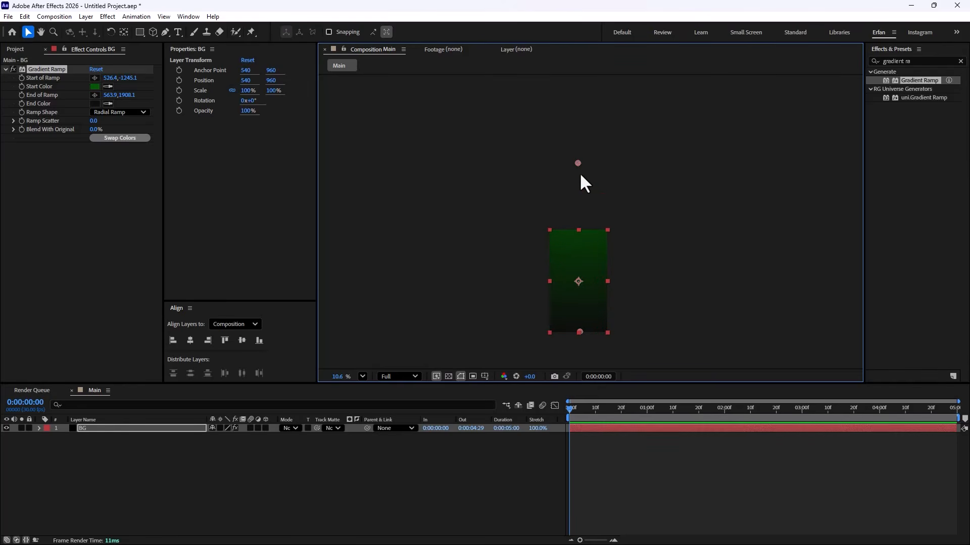
left_click_drag(578, 163, 576, 132)
scroll(575, 280, "up", 4)
scroll(577, 280, "up", 1)
scroll(570, 285, "down", 3)
left_click_drag(566, 290, 548, 232)
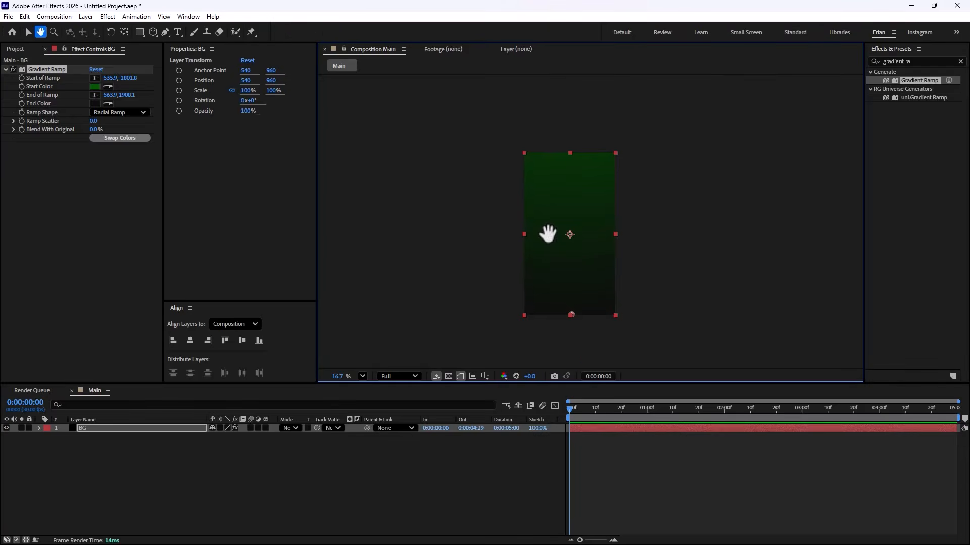
left_click(325, 480)
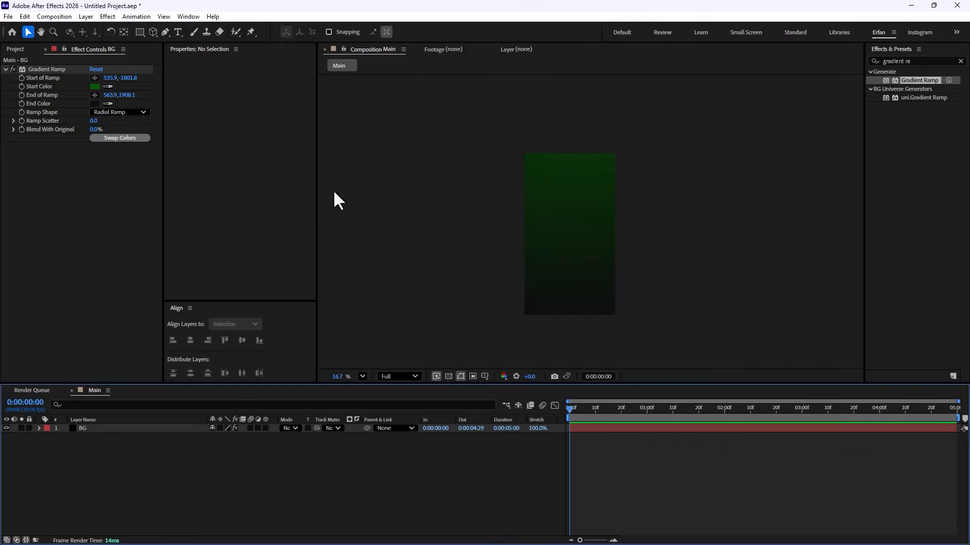
Step: Choose the Ellipse Tool and configure it with no stroke and a solid white fill
left_click(141, 33)
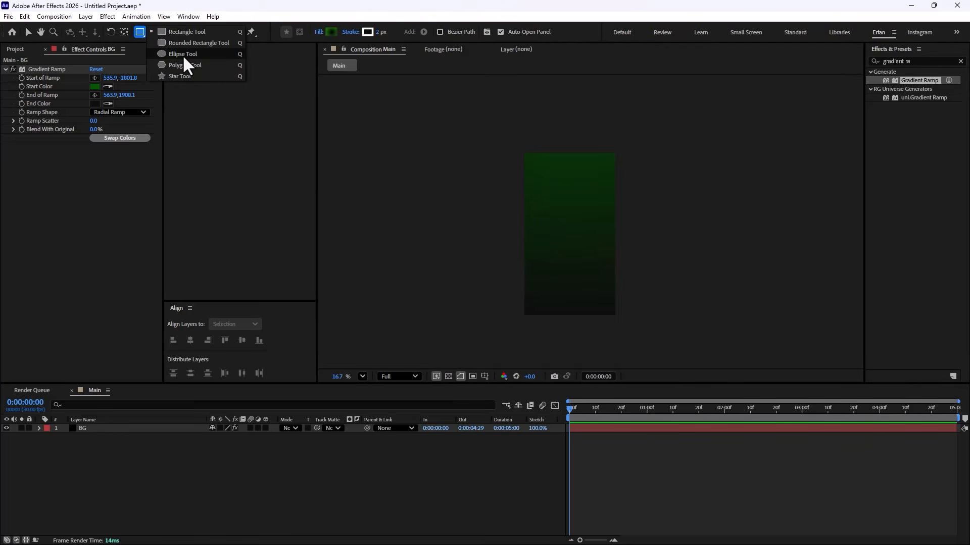
left_click(182, 54)
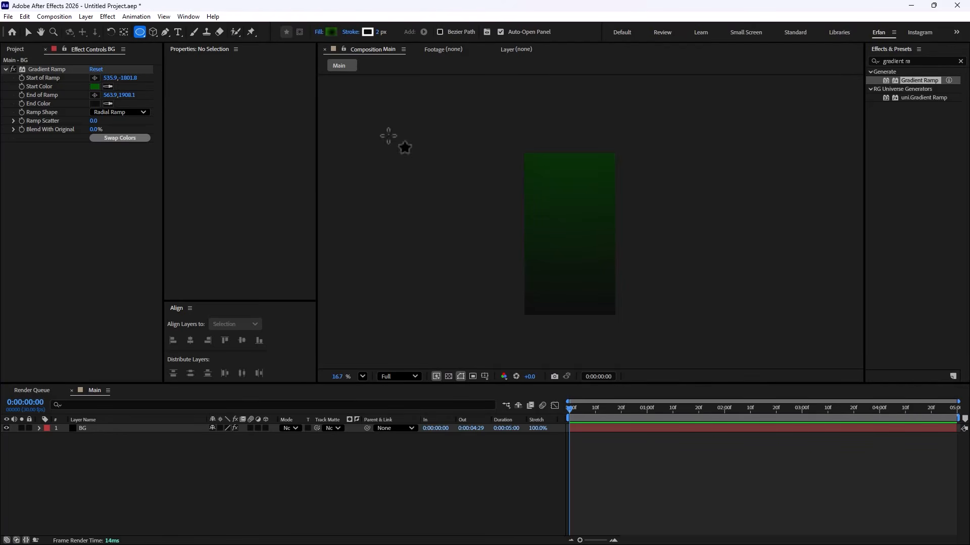
left_click(354, 33)
left_click(431, 251)
left_click(497, 305)
left_click(319, 32)
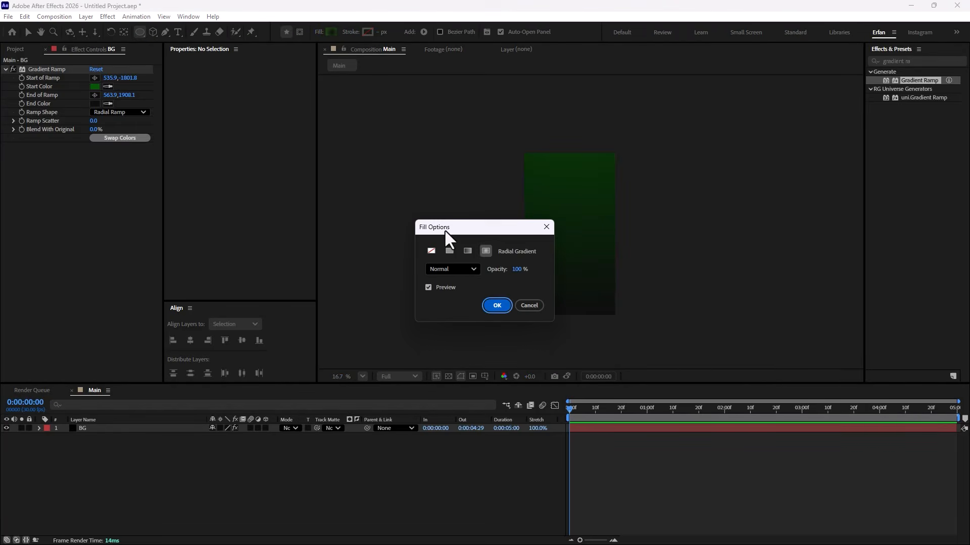
left_click(496, 305)
Step: Draw a circle about 603 px across, slightly above the centre of the frame
left_click_drag(552, 209, 591, 247)
scroll(576, 245, "up", 1)
key("v")
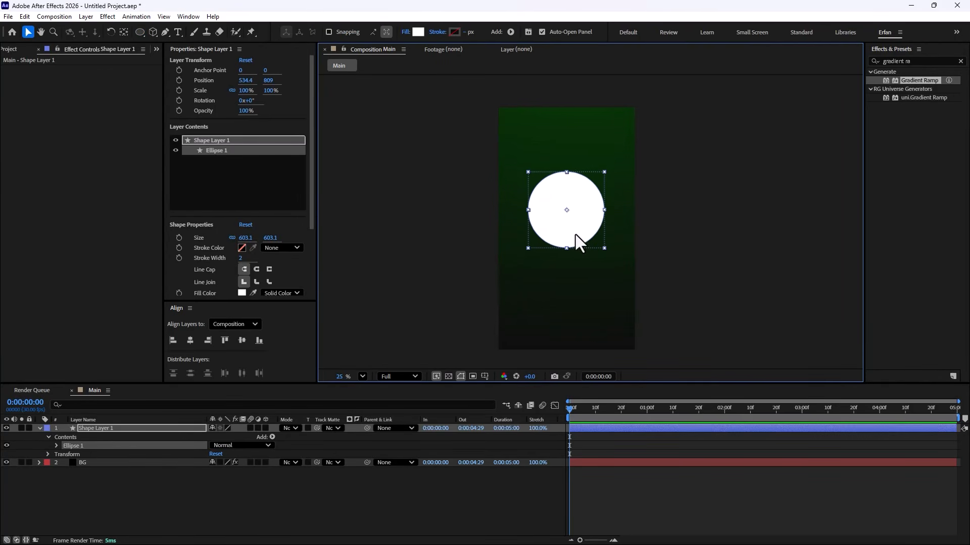
Step: Rename the circle's shape layer as Head
scroll(576, 244, "up", 1)
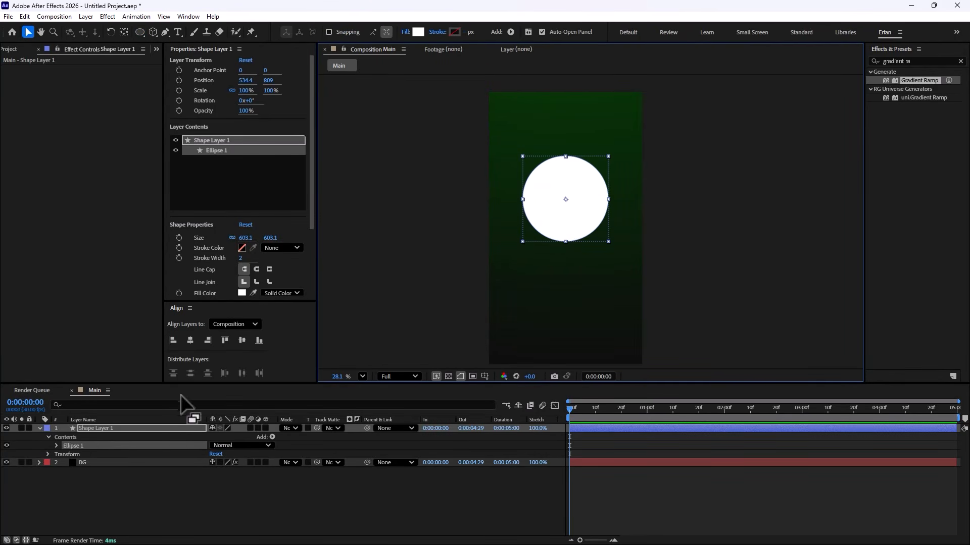
left_click(156, 428)
key("Return")
type("H")
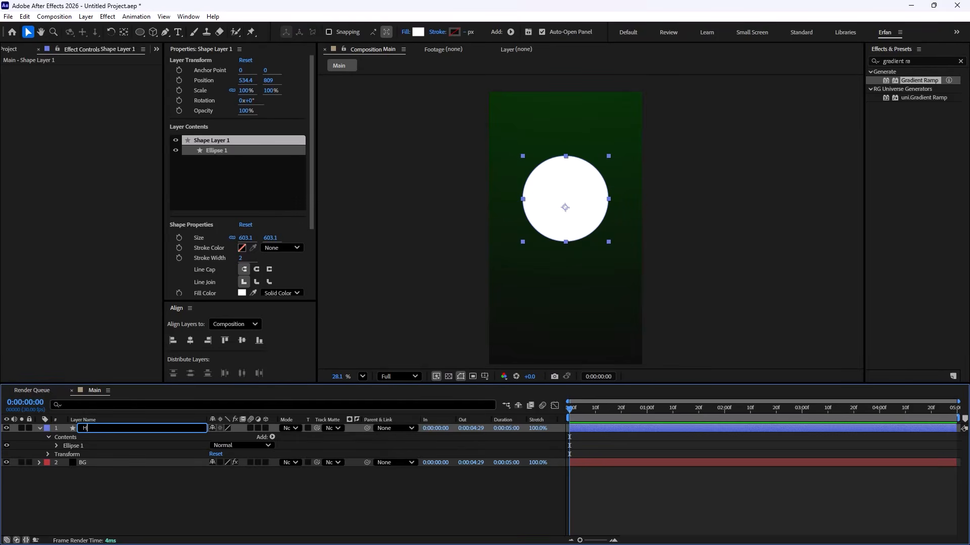
type("ead")
key("Return")
Step: Change the Head circle's fill to a black-to-green radial gradient
scroll(556, 248, "down", 2)
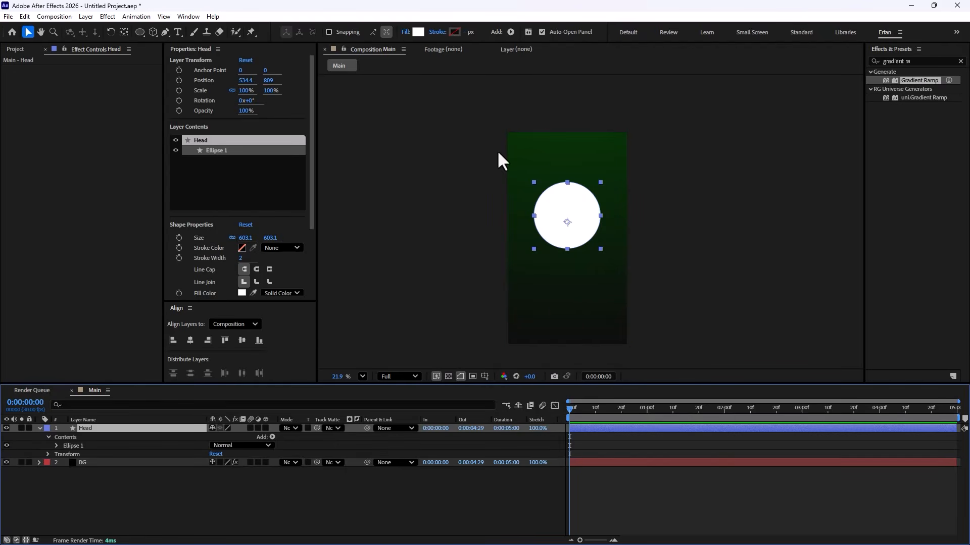
left_click(406, 32)
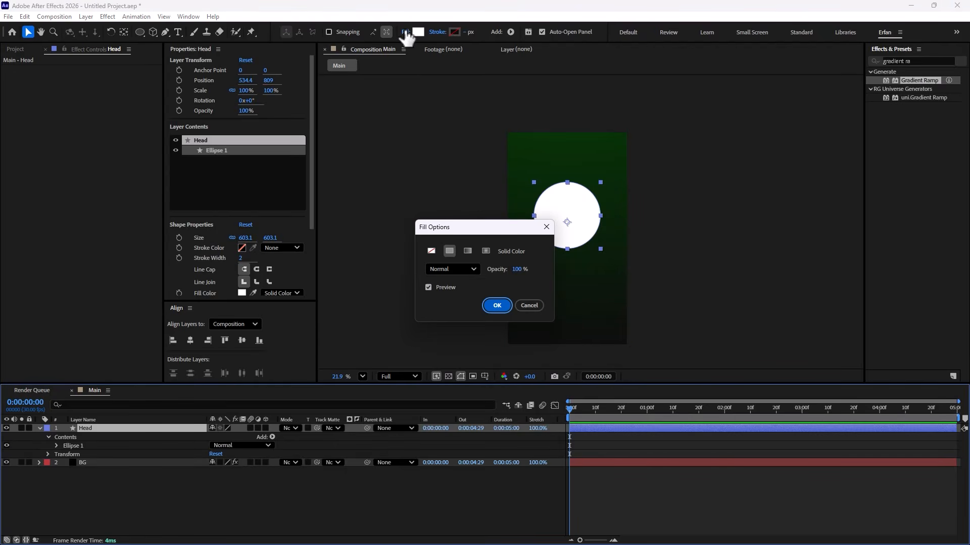
left_click(484, 251)
left_click(495, 305)
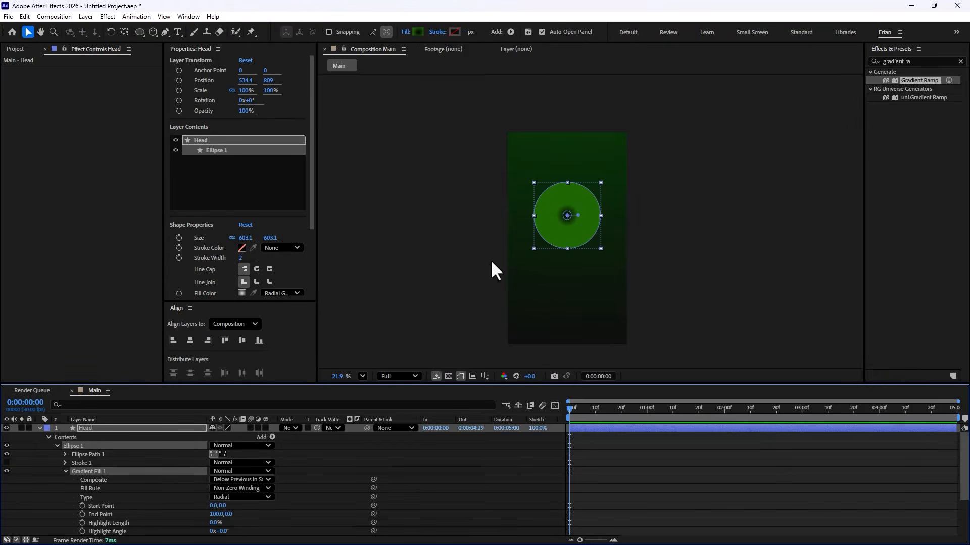
left_click(417, 32)
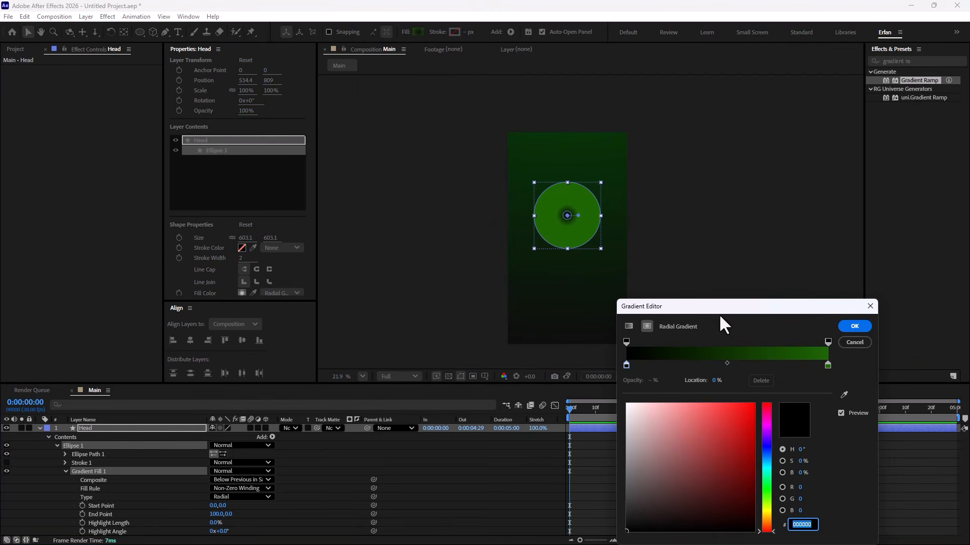
left_click_drag(697, 298, 364, 195)
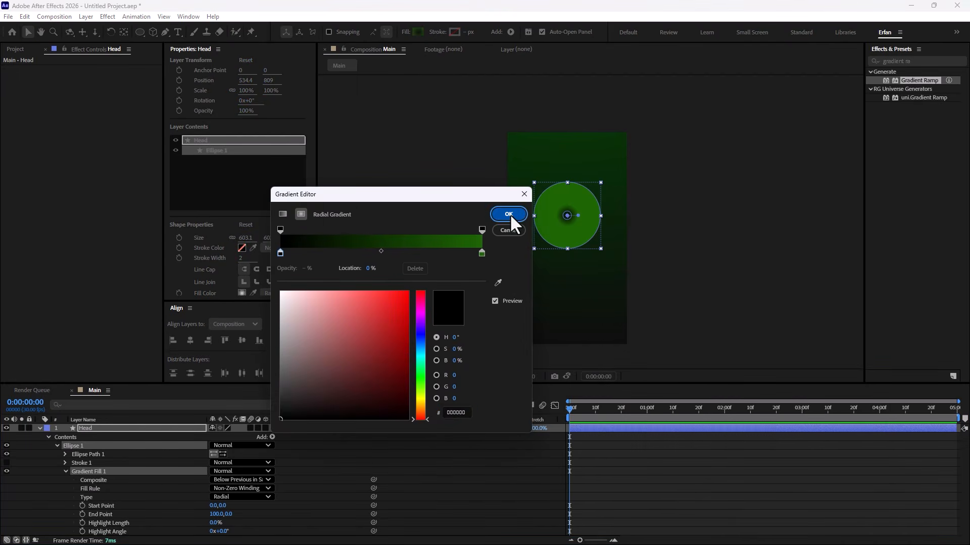
left_click(509, 214)
Step: Extend the gradient's end point to the circle's bottom edge at about 4, 311, and collapse the Head layer's properties
left_click_drag(577, 215, 566, 249)
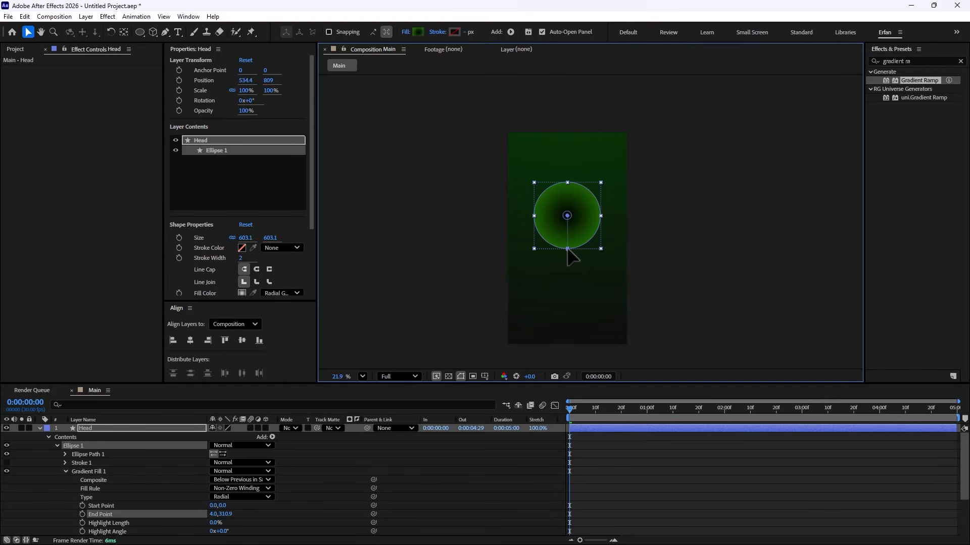
left_click(690, 272)
scroll(606, 275, "up", 2)
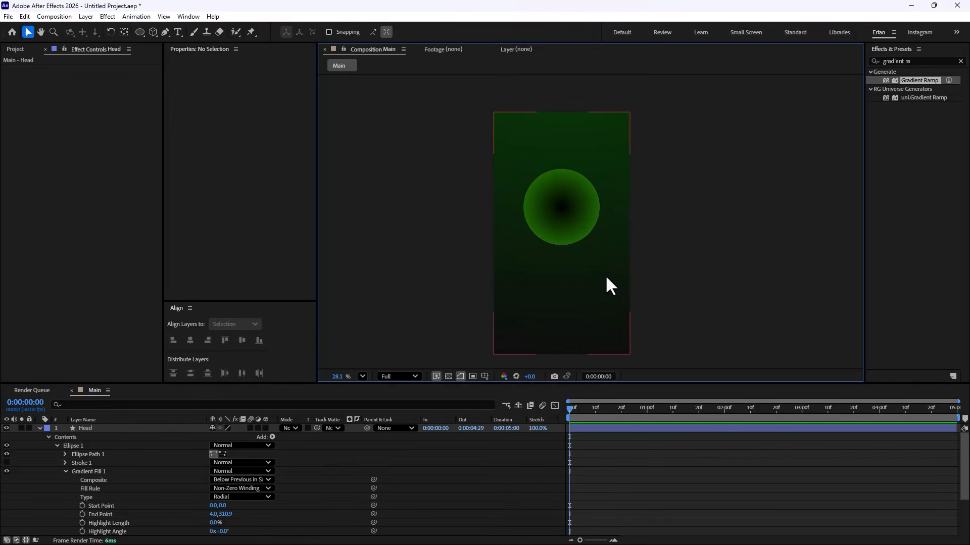
left_click(39, 428)
scroll(576, 221, "down", 2)
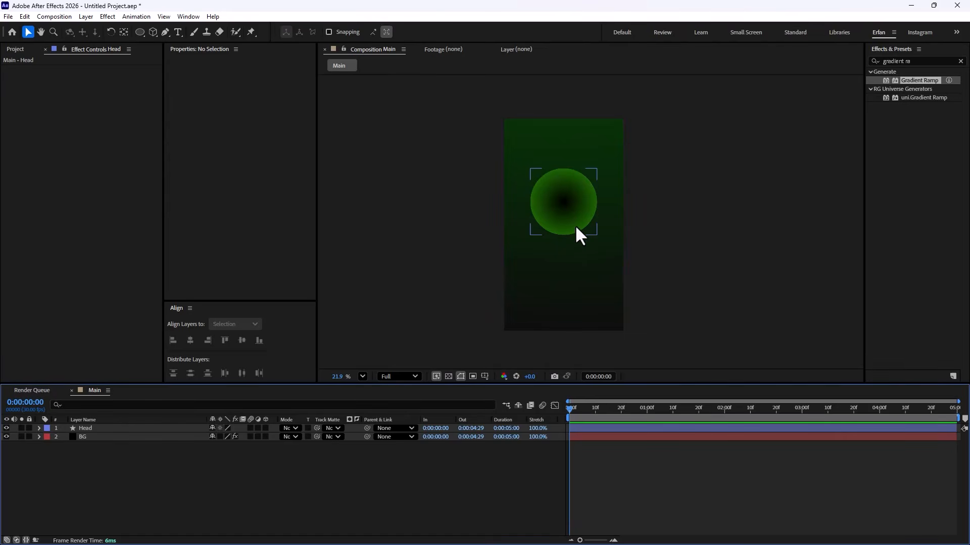
Step: In the Head fill's radial gradient, move the black colour stop and start opacity stop to about 69% and set that opacity to 0%
left_click(134, 427)
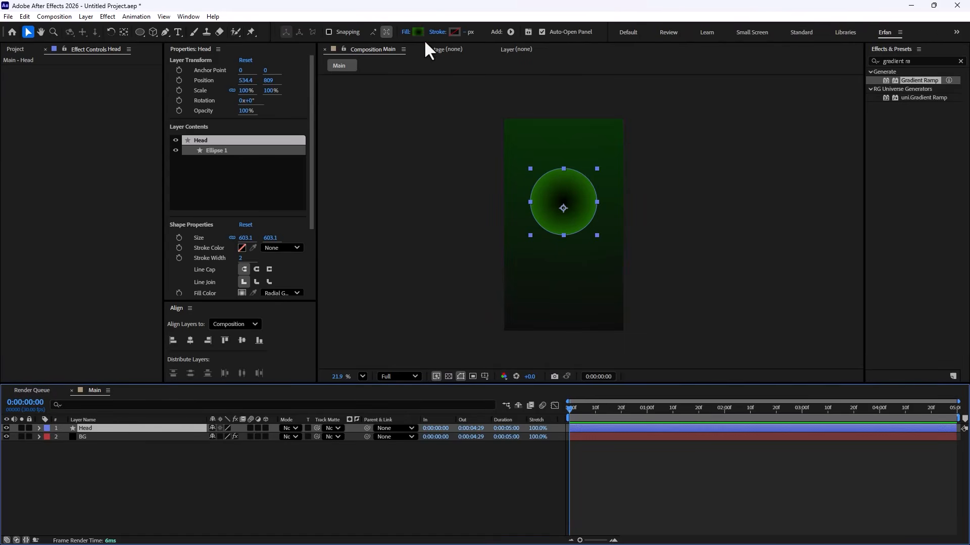
left_click(419, 33)
left_click_drag(461, 192, 399, 134)
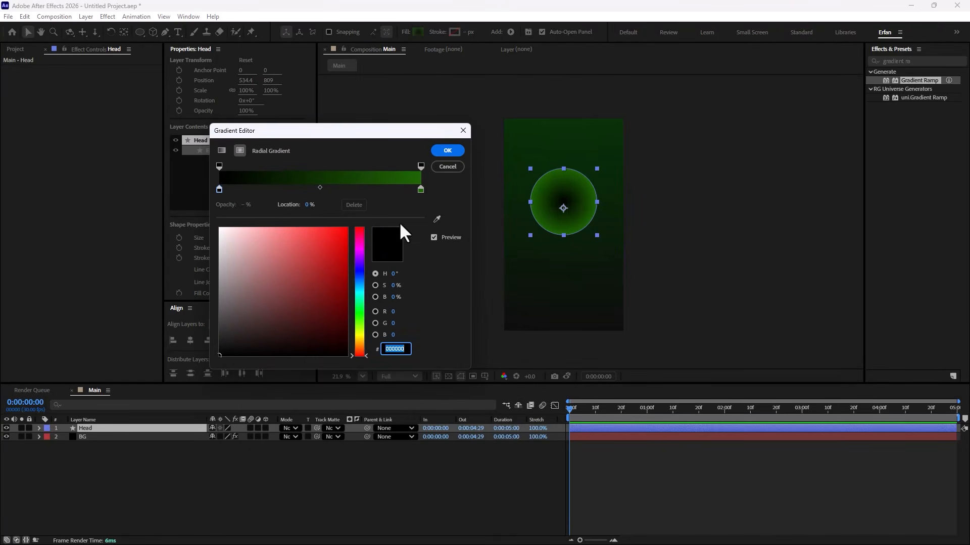
left_click_drag(219, 190, 359, 193)
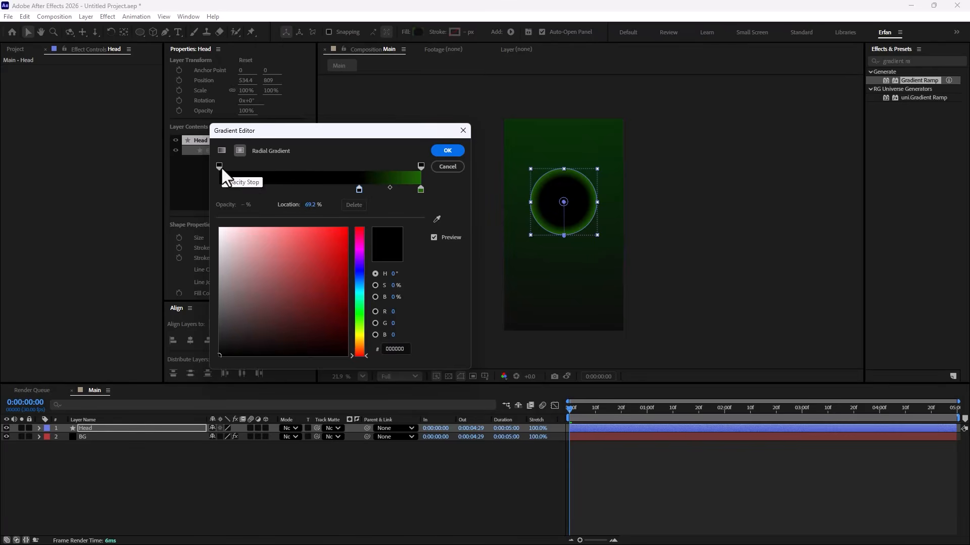
left_click_drag(219, 166, 359, 185)
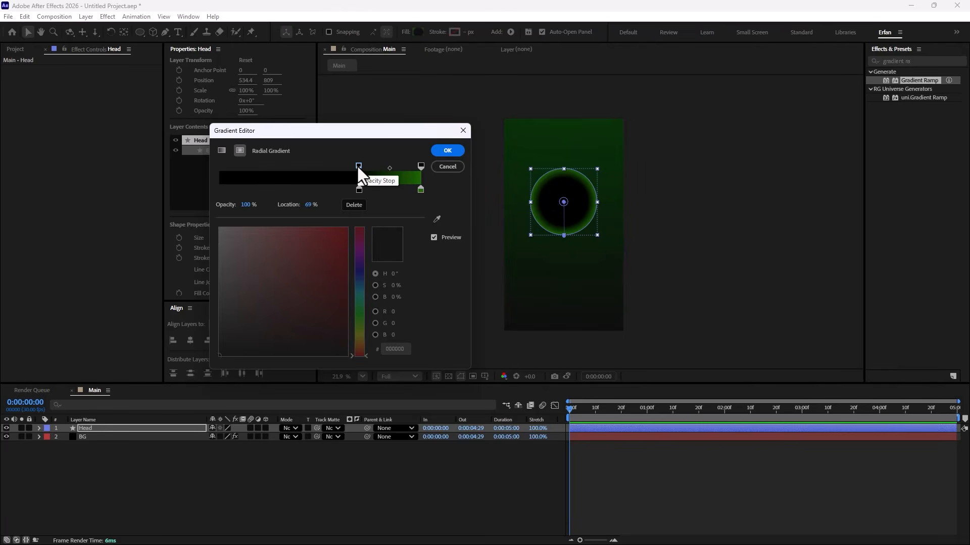
left_click_drag(246, 205, 158, 213)
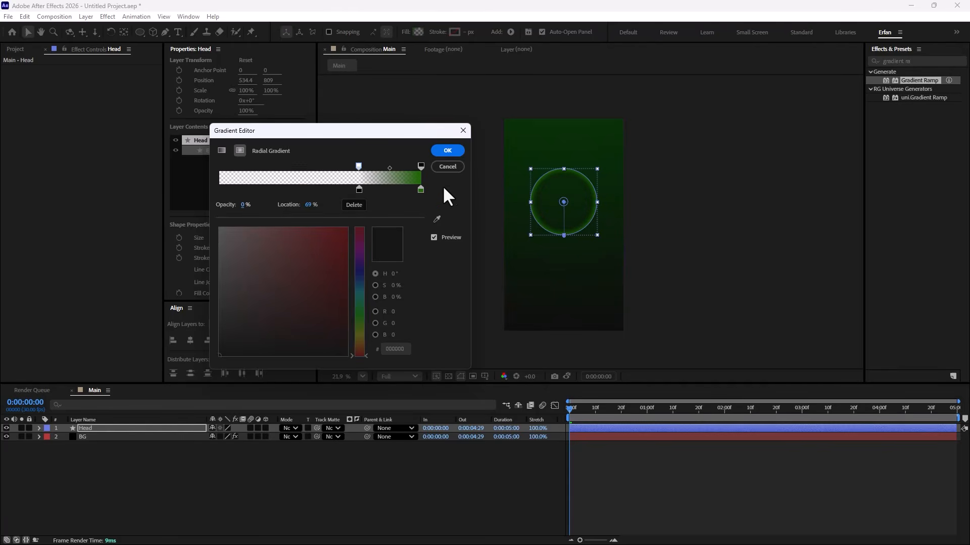
Step: Move the gradient's black colour stop and transparent opacity stop to about 60.5% and apply the Head fill
left_click(358, 188)
left_click_drag(358, 189, 341, 171)
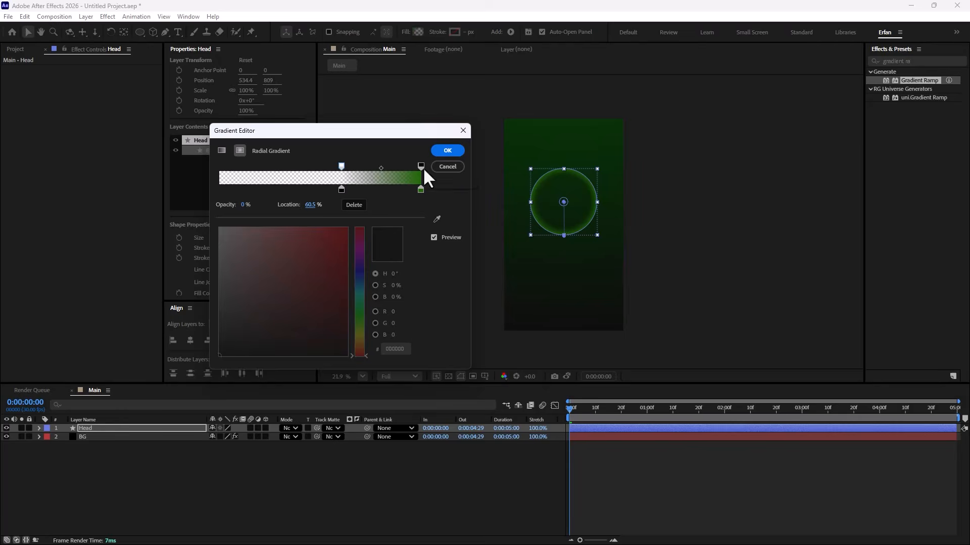
left_click(447, 150)
left_click(469, 405)
scroll(572, 246, "up", 3)
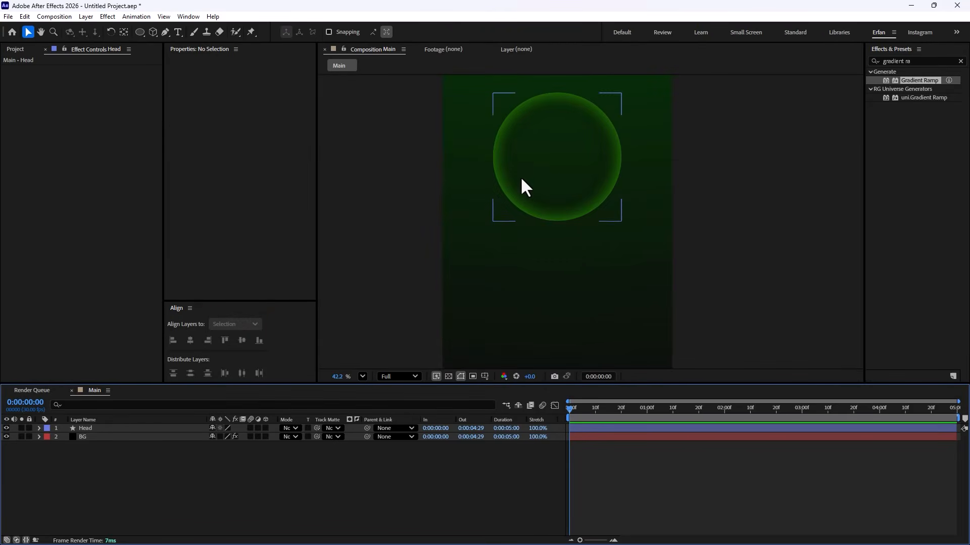
Step: Reduce the Head circle's size to 550.1 by 550.1
scroll(561, 167, "down", 2)
left_click(579, 181)
scroll(575, 228, "down", 2)
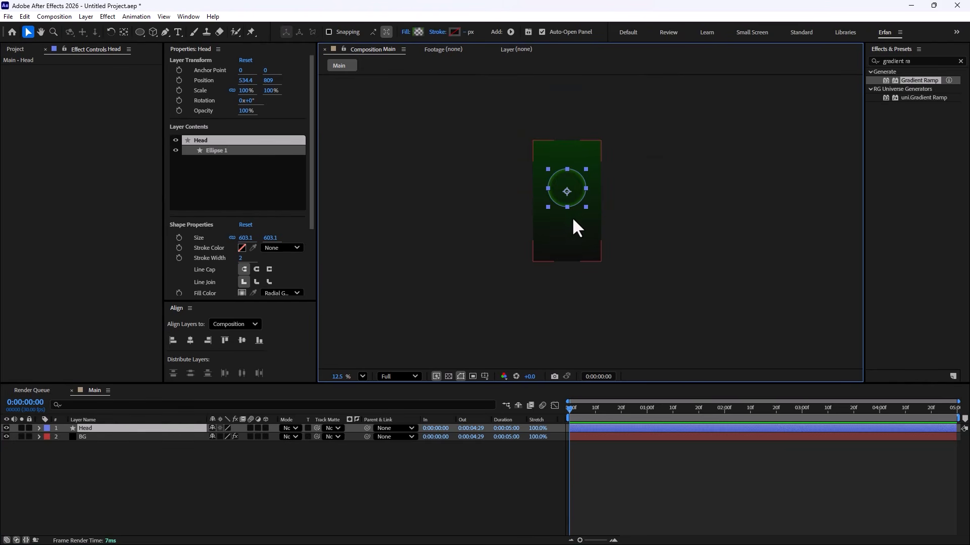
left_click_drag(245, 238, 227, 248)
left_click(404, 472)
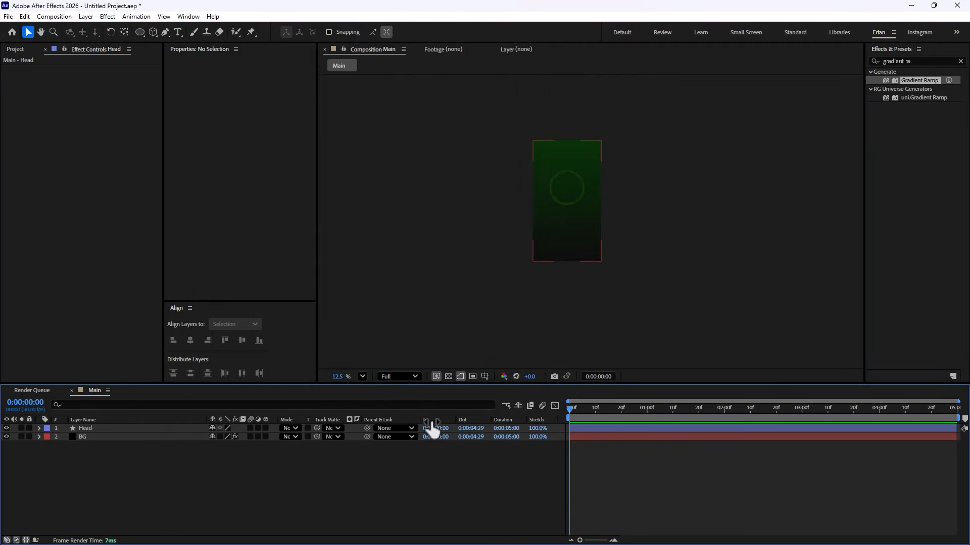
scroll(585, 237, "up", 1)
Step: Change the outer colour stop of the Head's gradient fill to bright green, 48F40C
left_click(565, 182)
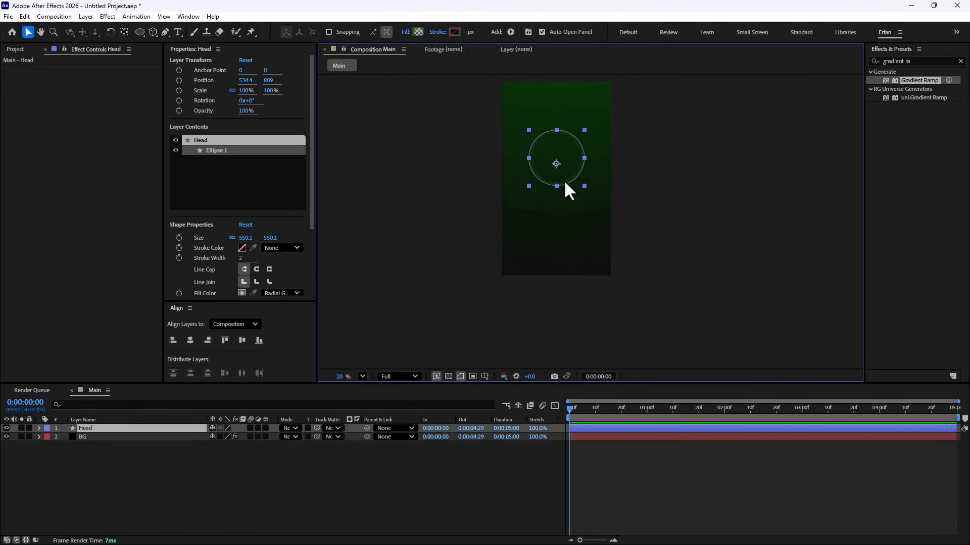
left_click(418, 31)
left_click(420, 189)
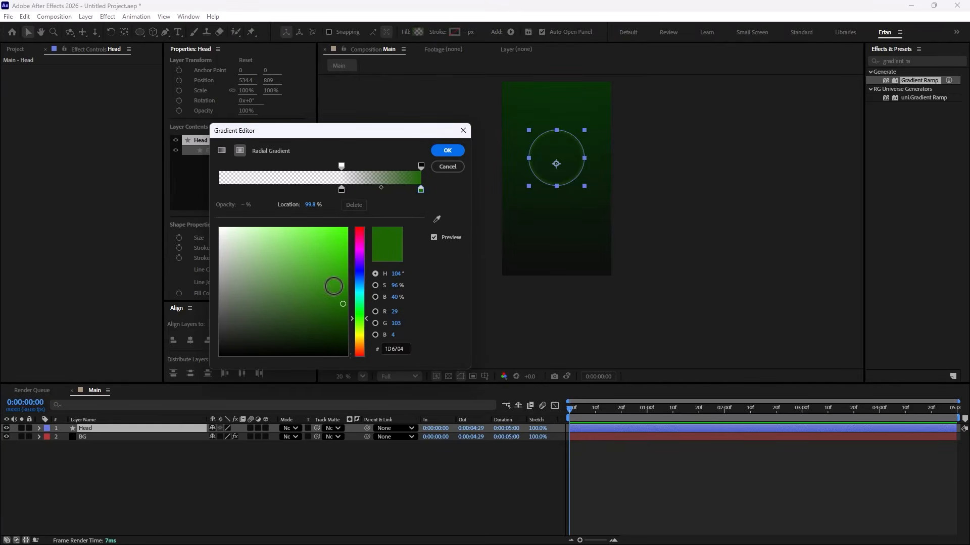
left_click_drag(333, 287, 341, 232)
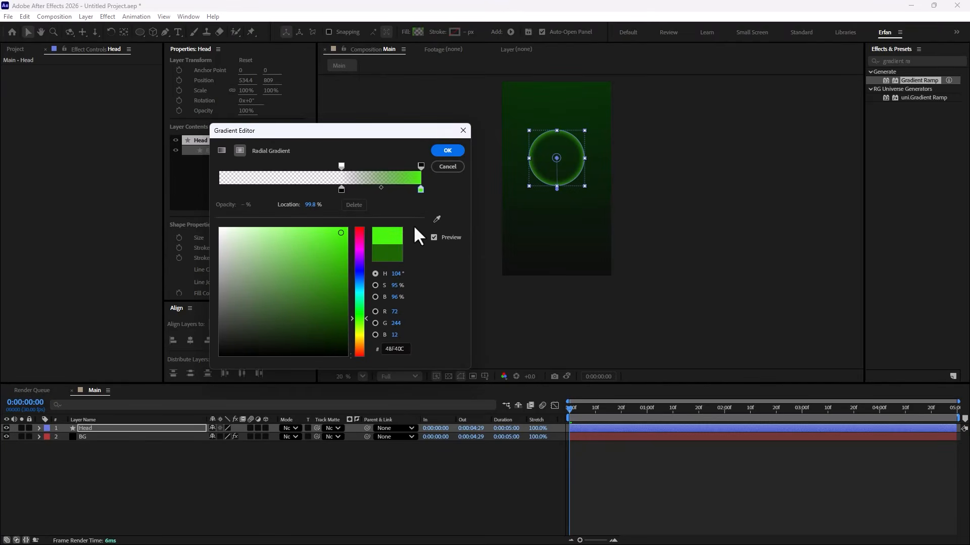
left_click(447, 150)
left_click(372, 459)
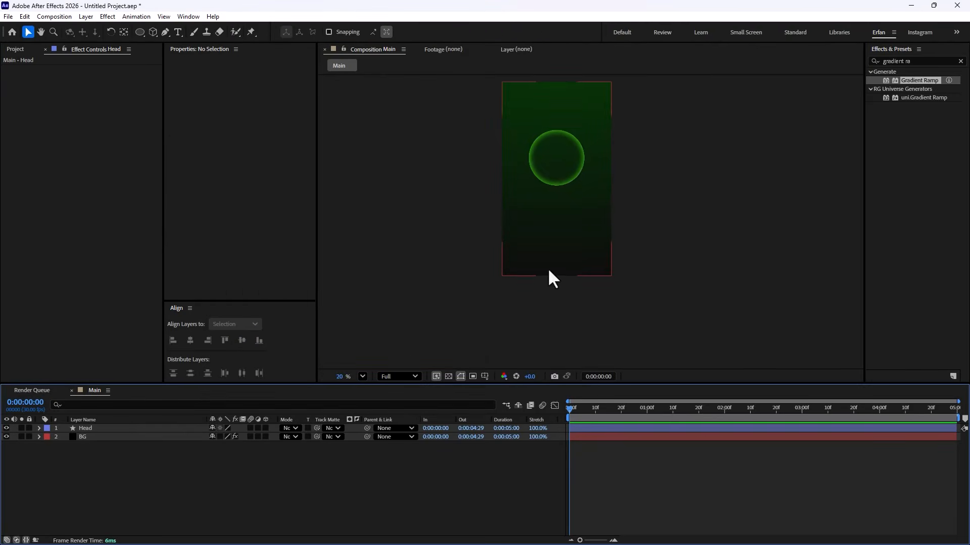
Step: Draw a small solid white circle in the upper-left part of the head as an eye and set its size to 33.7
scroll(555, 227, "down", 3)
scroll(598, 197, "up", 2)
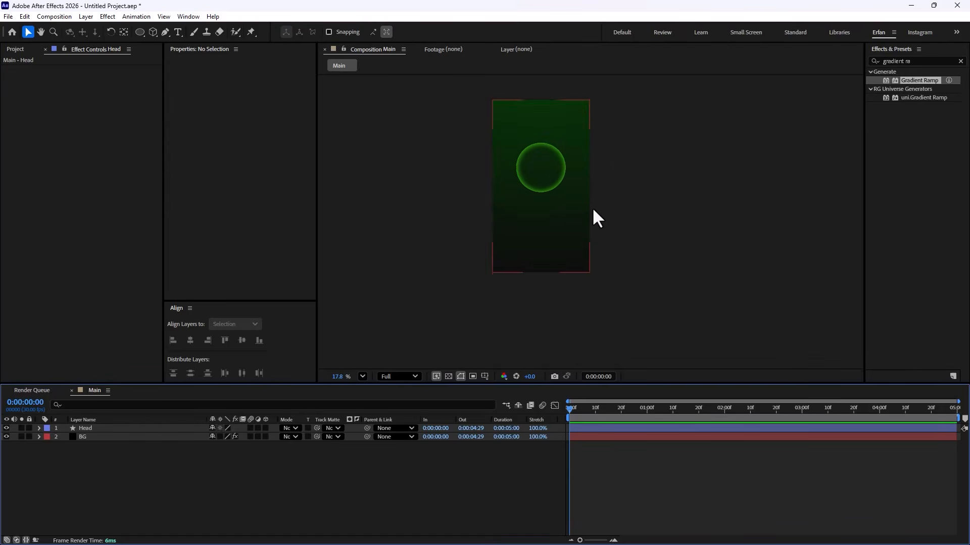
scroll(593, 211, "up", 2)
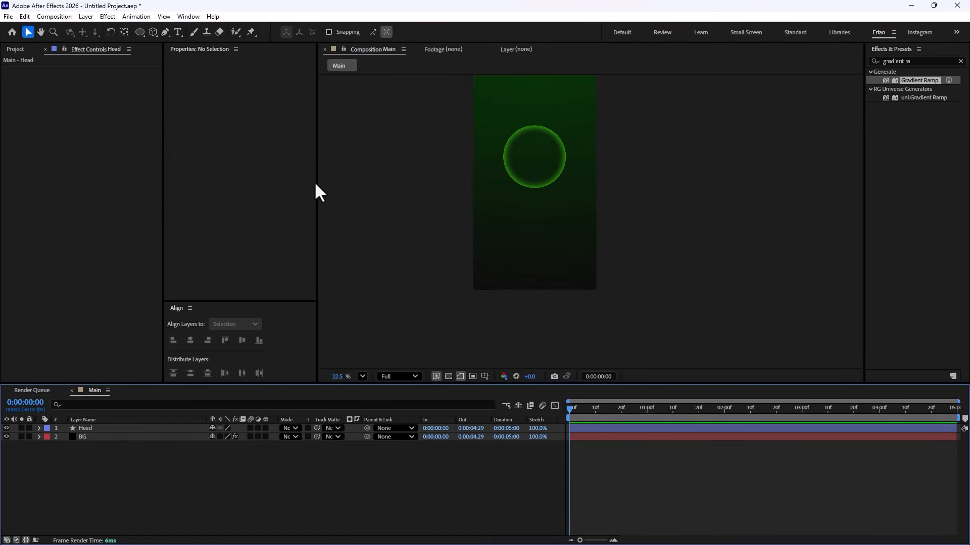
left_click(139, 32)
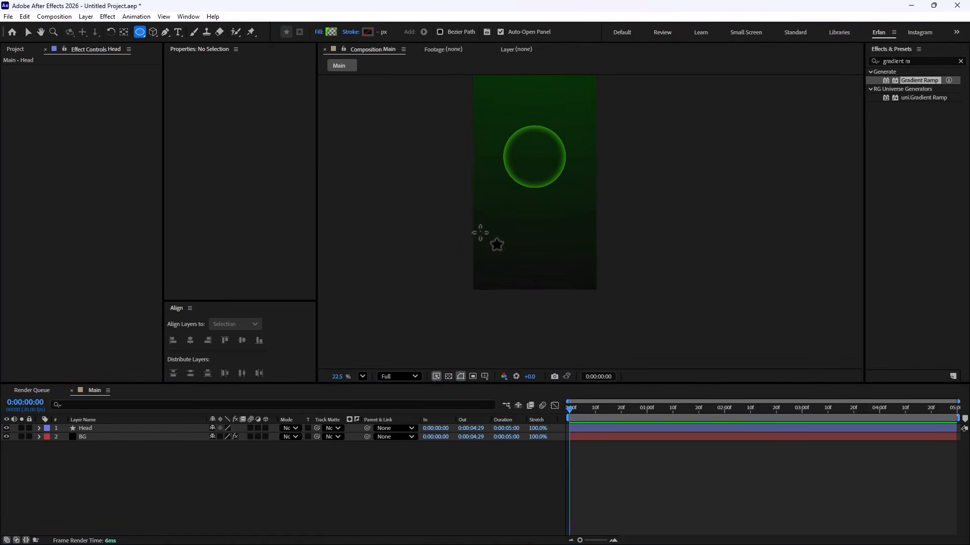
left_click(319, 34)
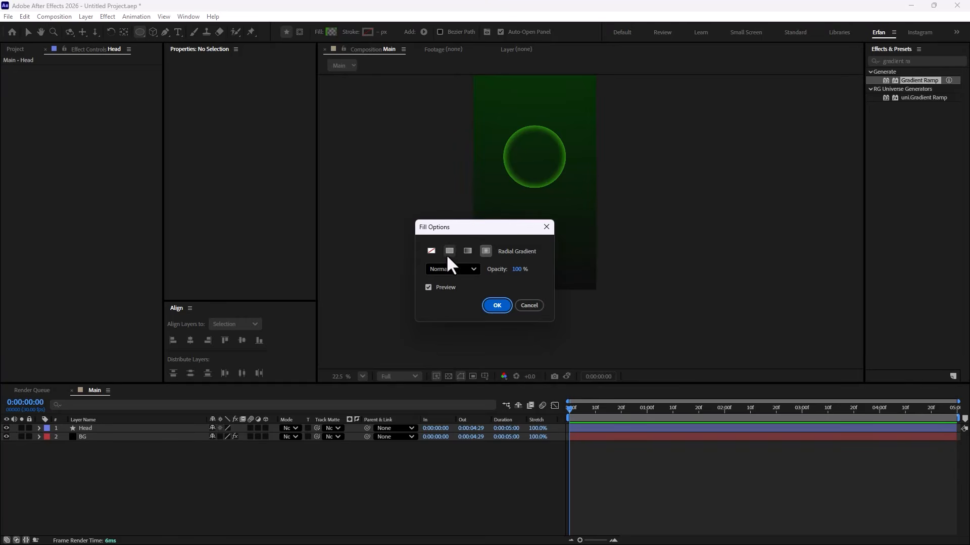
left_click(449, 251)
left_click(497, 305)
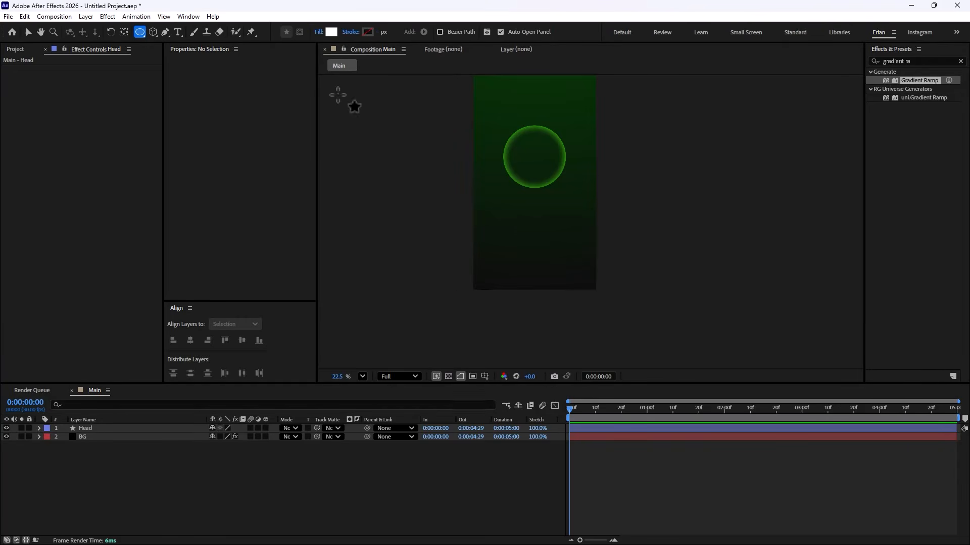
scroll(528, 154, "up", 3)
scroll(520, 114, "up", 2)
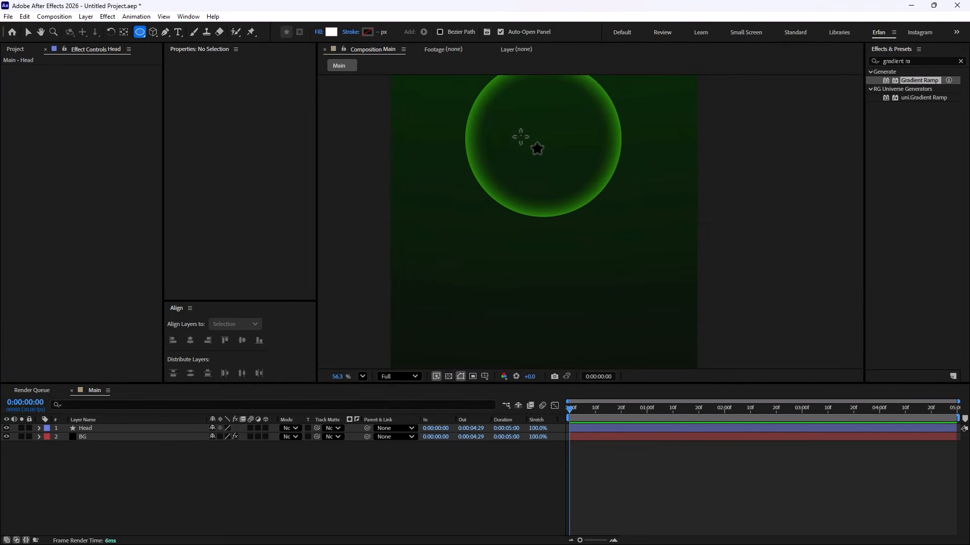
left_click_drag(504, 112, 520, 129)
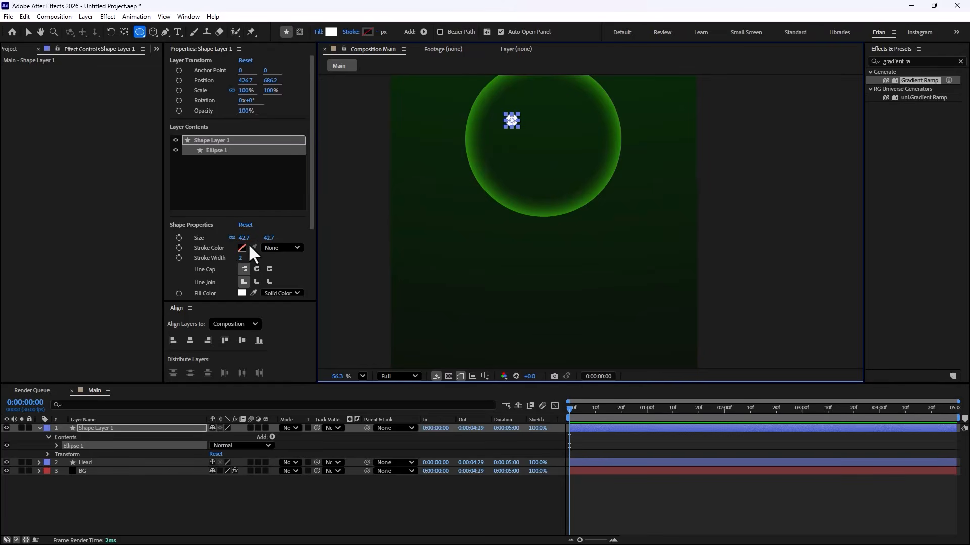
left_click_drag(243, 239, 239, 245)
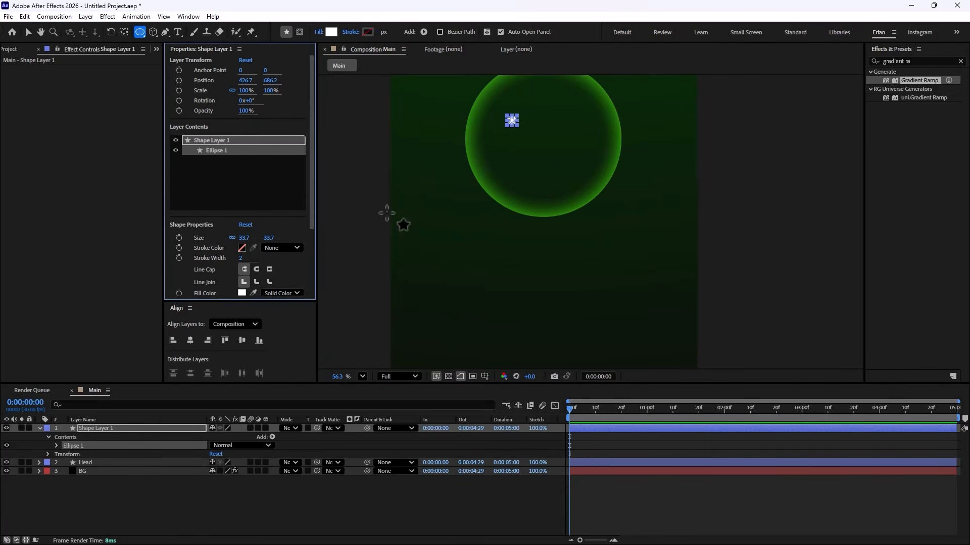
Step: Duplicate the eye ellipse within its shape layer and move the copy horizontally to the right side of the face
left_click(92, 445)
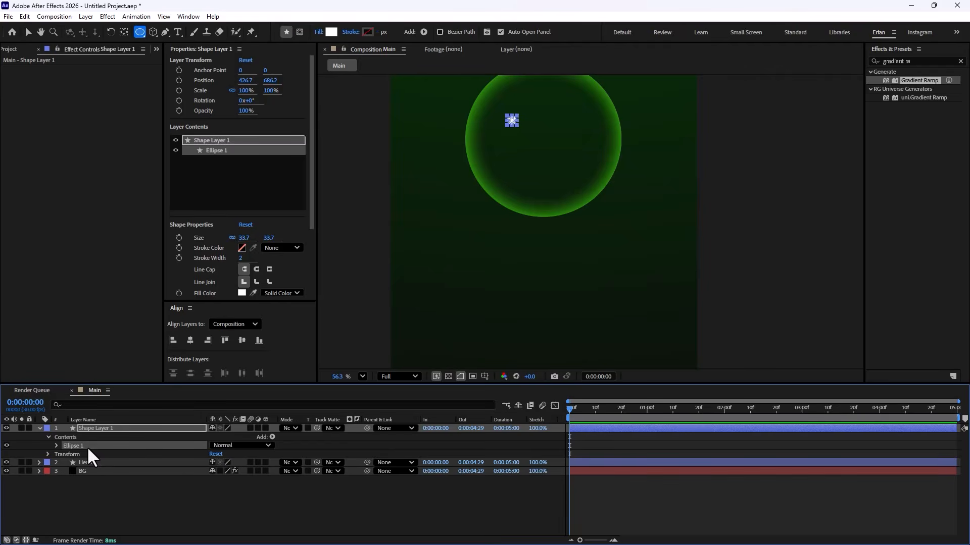
key("ctrl+d")
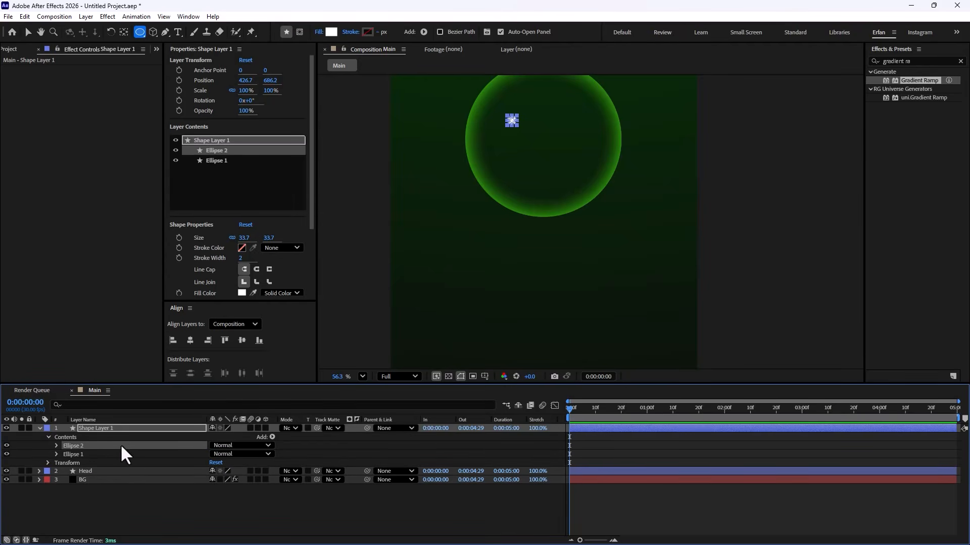
key("v")
left_click_drag(512, 126, 567, 128)
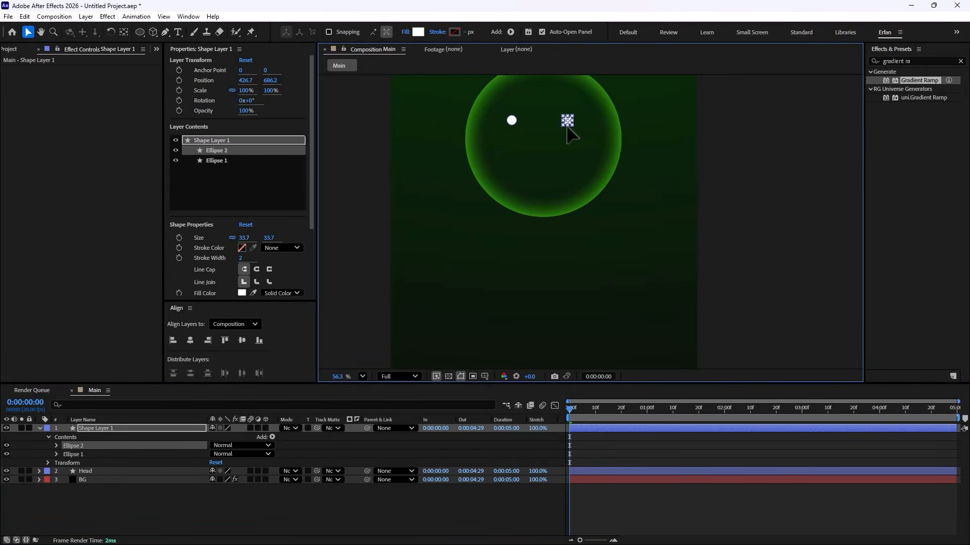
Step: Rename the shape layer holding both eye circles as Eye
left_click(113, 425)
key("Return")
type("Eye")
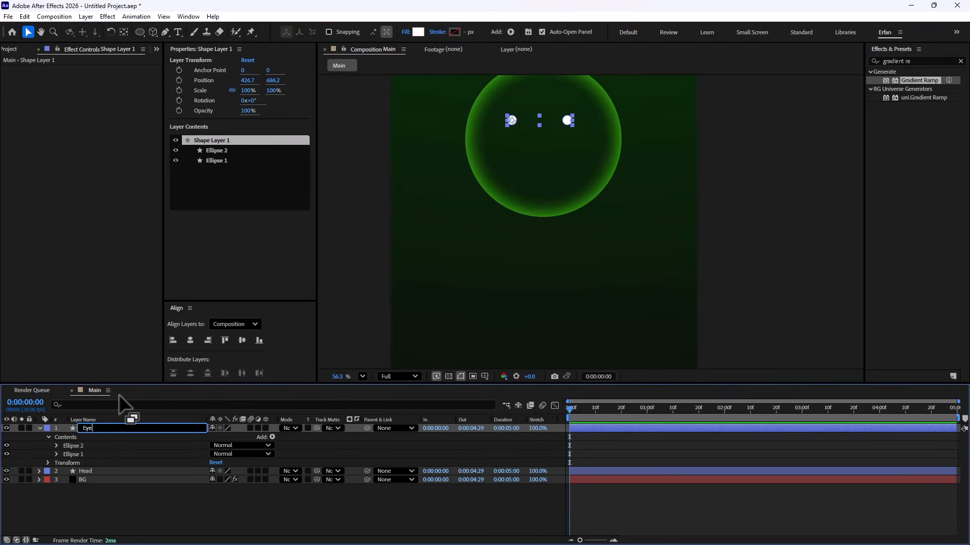
key("Return")
left_click(210, 529)
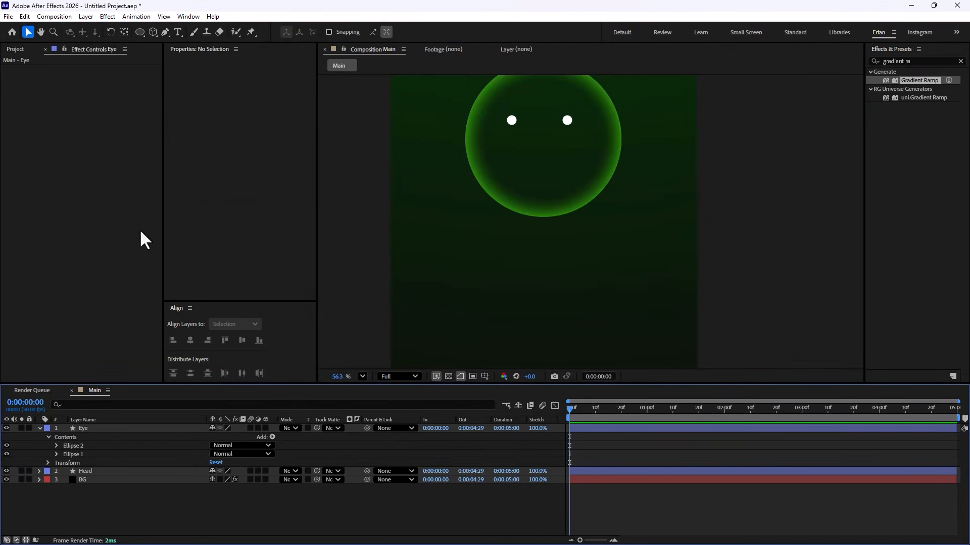
Step: Draw a short curved smile below the eyes with the Pen tool, using no fill and a 2 px white stroke
left_click(167, 30)
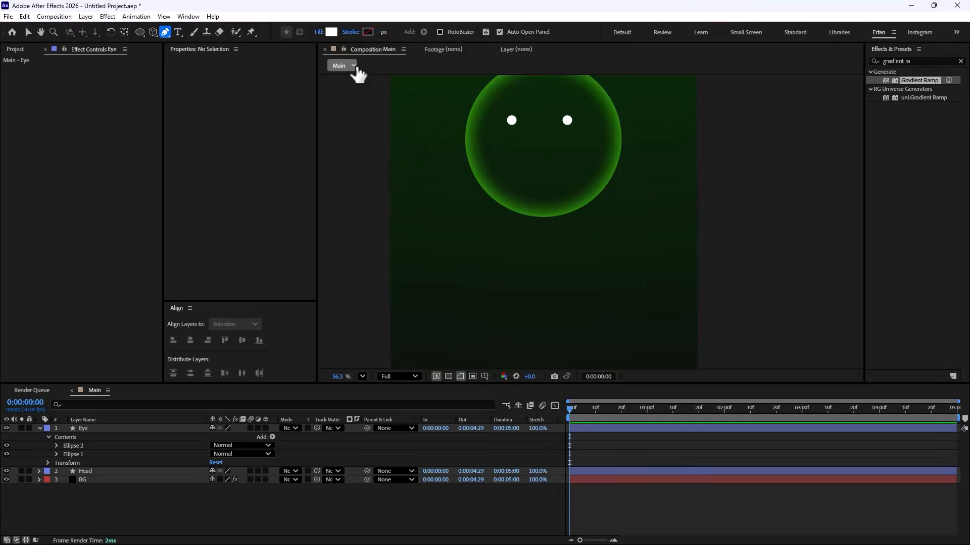
left_click(319, 32)
left_click(432, 251)
left_click(495, 305)
type("2")
key("Return")
left_click(522, 143)
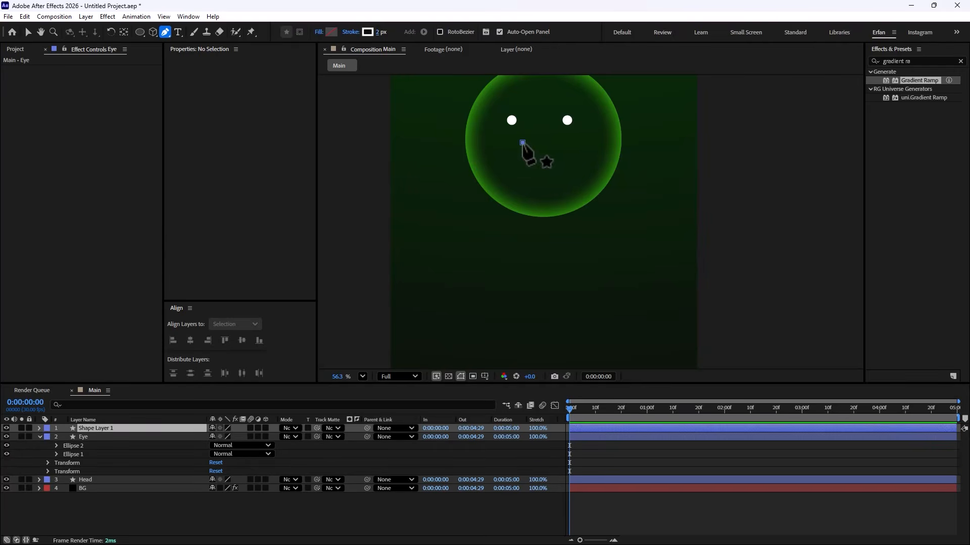
left_click_drag(557, 144, 580, 131)
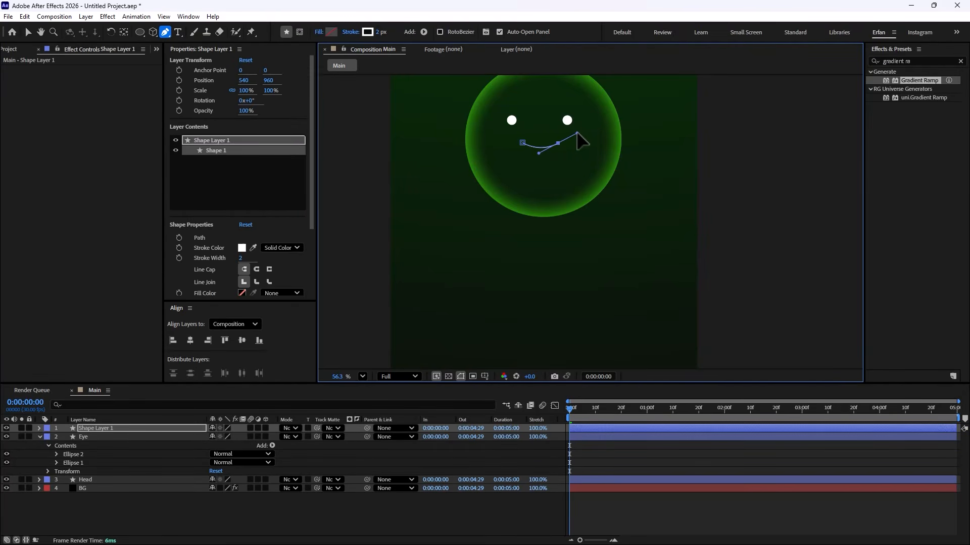
Step: Rename the smile's shape layer as Mouth
left_click(128, 428)
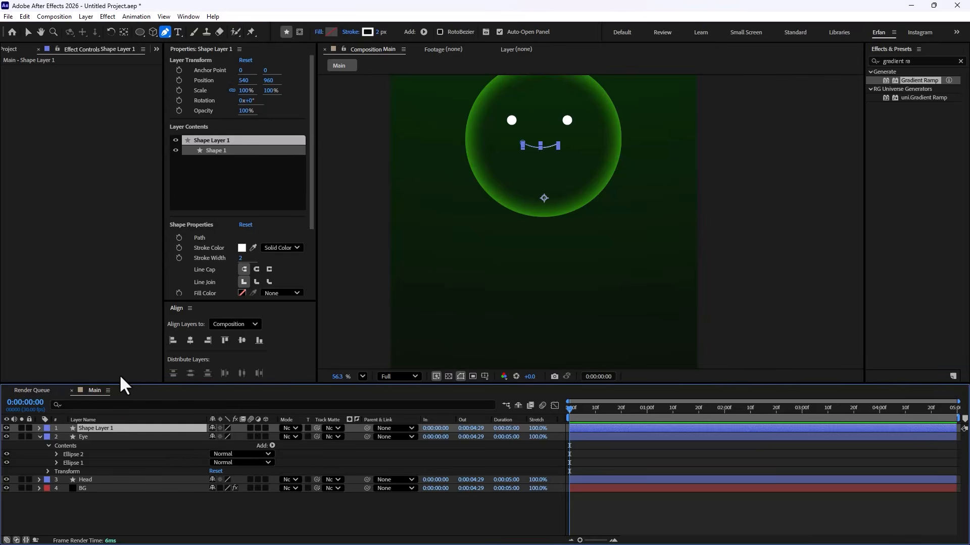
key("Return")
type("Mouth")
key("Return")
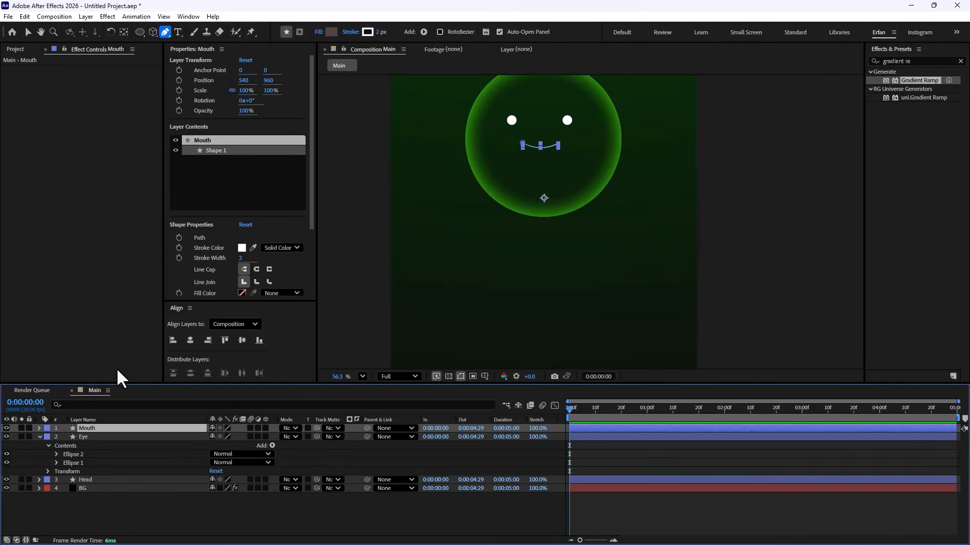
left_click(183, 525)
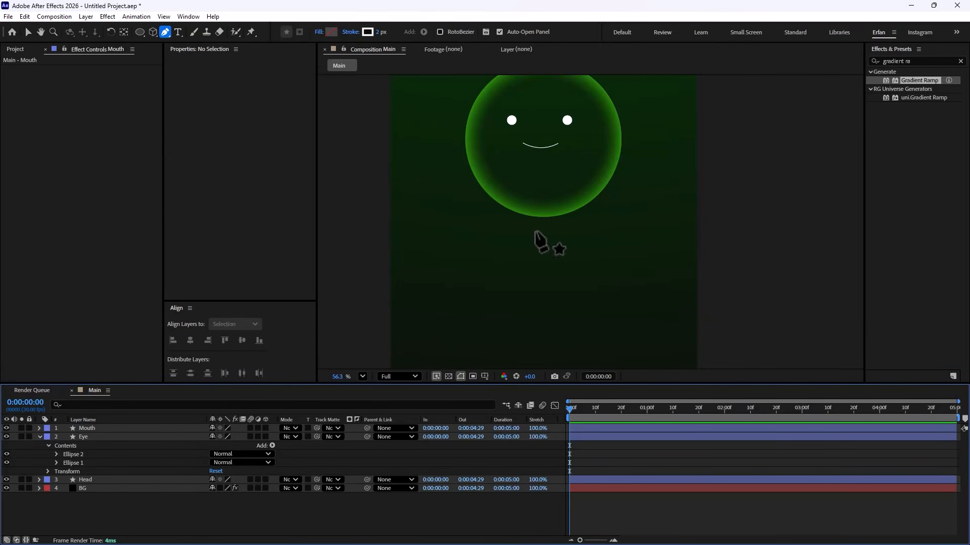
Step: Add a null object to the composition and move it to the centre of the face, at about 511.9, 742.3
scroll(525, 152, "up", 2)
left_click_drag(515, 153, 526, 225)
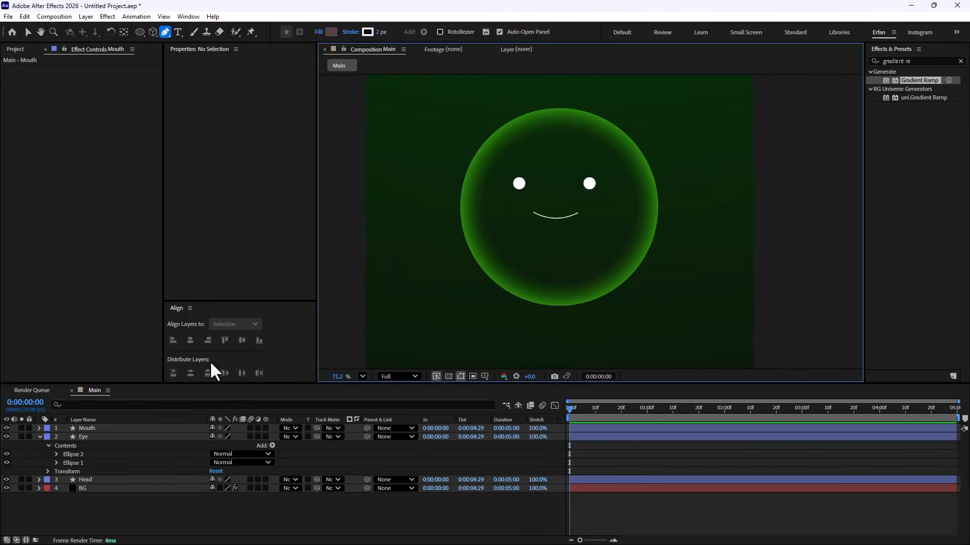
left_click(39, 437)
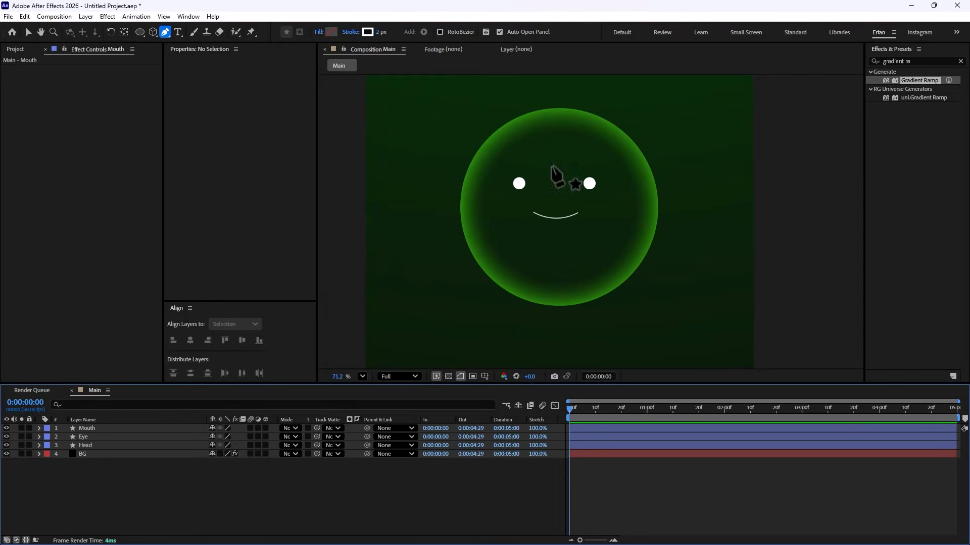
right_click(181, 486)
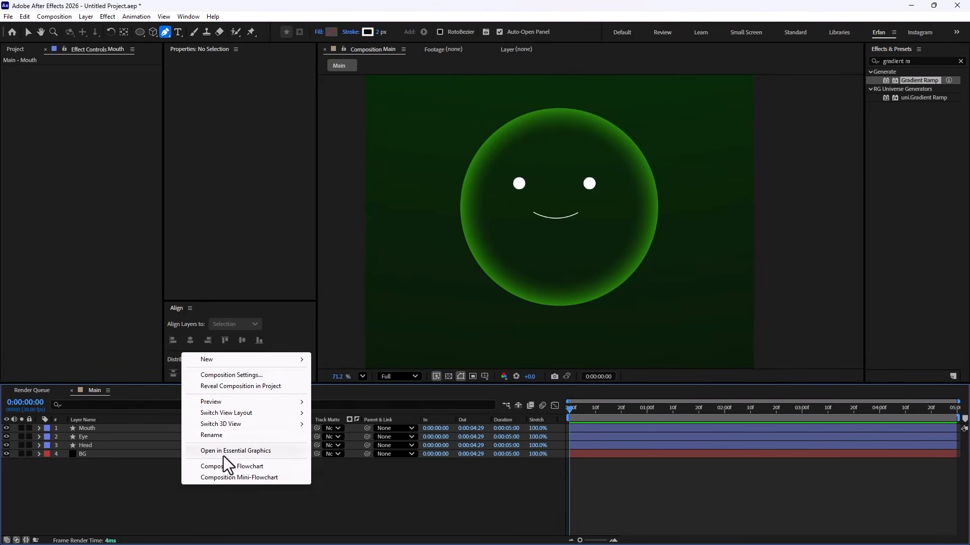
mouse_move(298, 360)
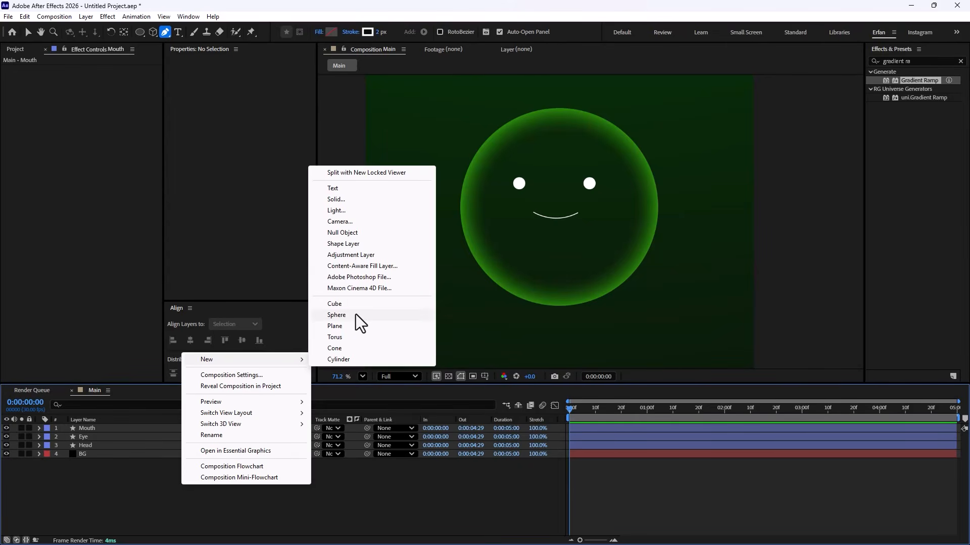
left_click(352, 234)
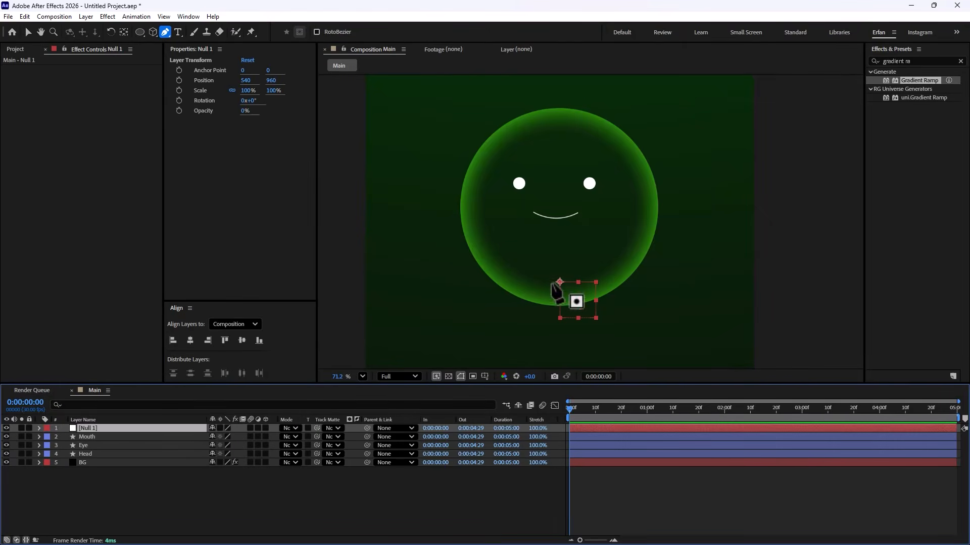
key("v")
left_click_drag(560, 282, 550, 204)
Step: Parent the Mouth and Eye layers to the null object
left_click(93, 437)
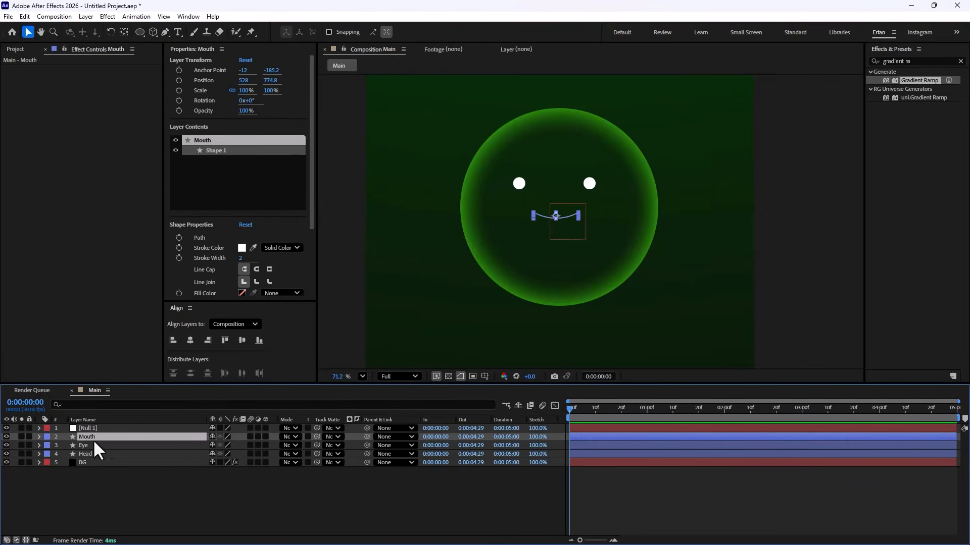
left_click(91, 446, "ctrl")
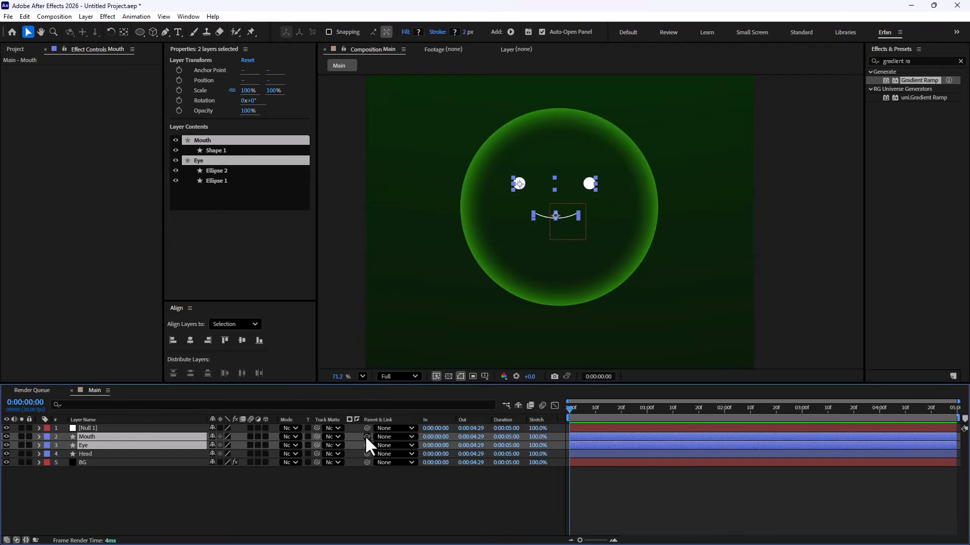
left_click_drag(366, 438, 120, 429)
Step: Try moving the null object to test how the eyes and mouth follow it, and undo the move
left_click(120, 429)
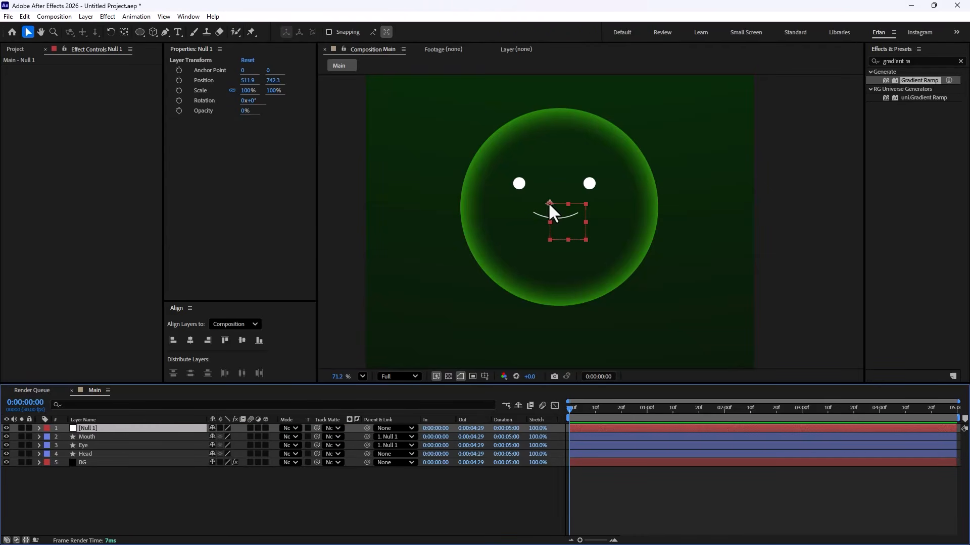
mouse_move(549, 205)
left_mouse_down()
mouse_move(575, 223)
mouse_move(521, 206)
mouse_move(562, 242)
mouse_move(538, 174)
mouse_move(559, 208)
left_mouse_up()
key("ctrl+z")
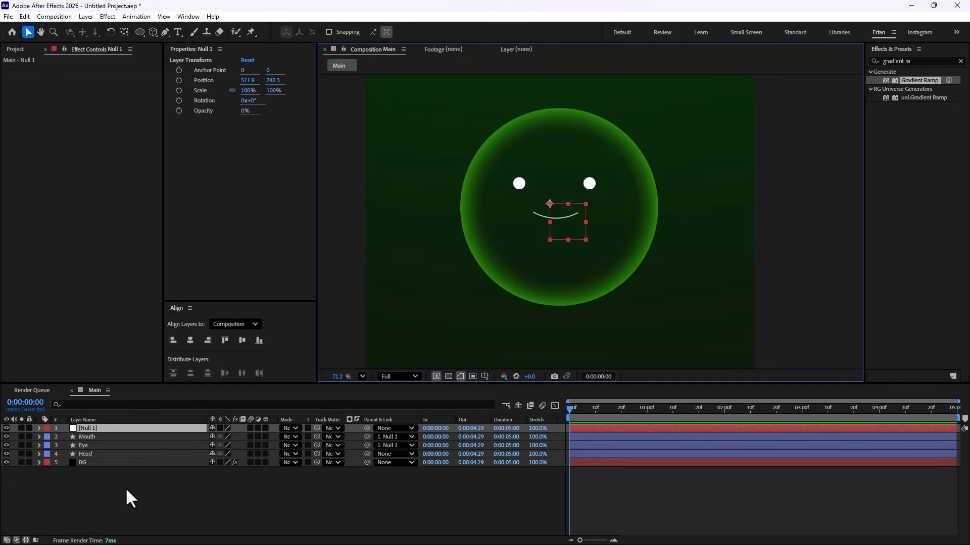
Step: Rename the null object layer as Facial Controller
scroll(532, 227, "down", 2)
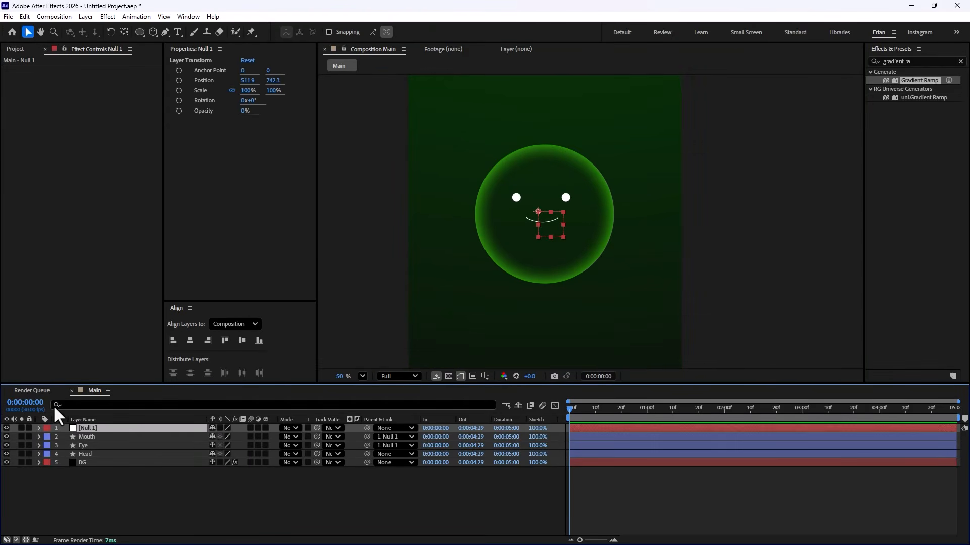
key("Return")
type("Facial Co")
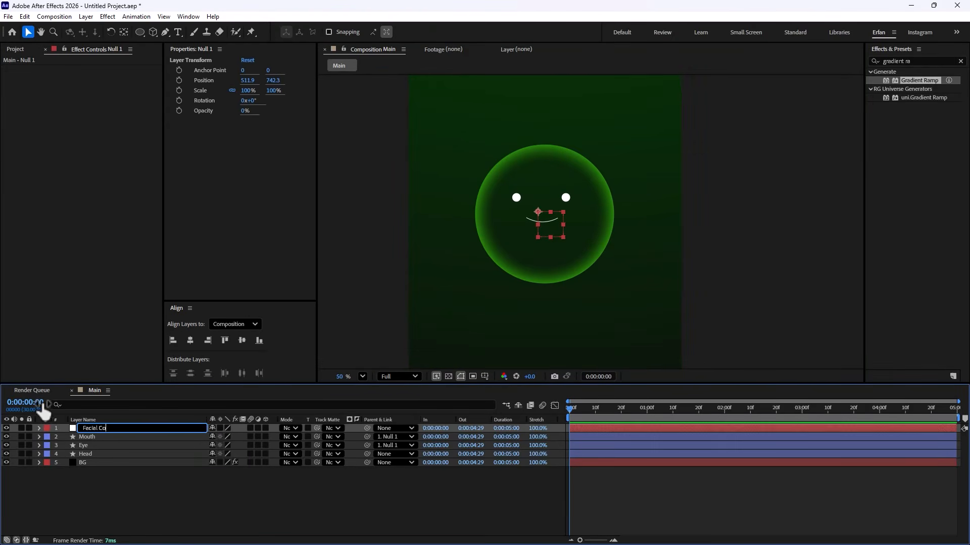
type("ntroller")
key("Return")
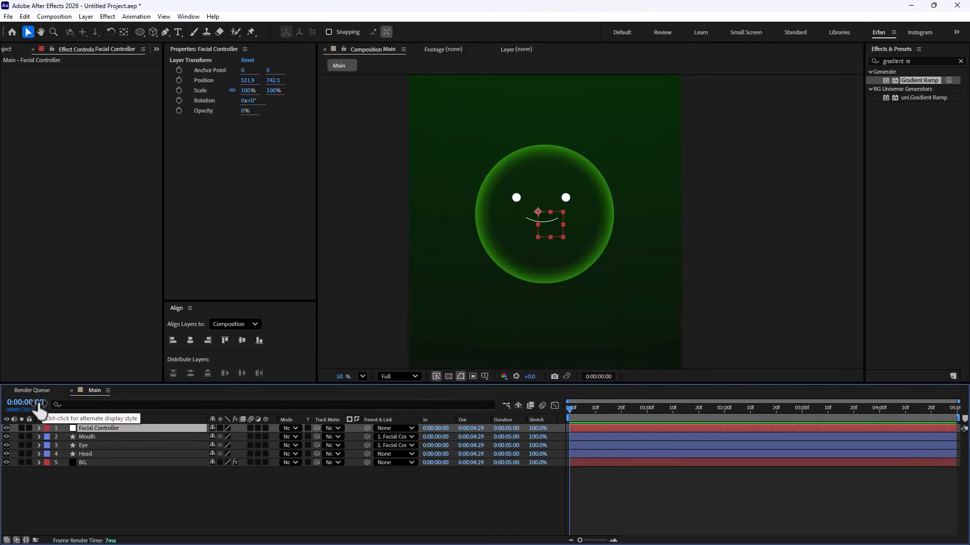
Step: Nudge the Facial Controller null to about 520.8, 749.4 to centre the facial features on the head
scroll(564, 277, "up", 1)
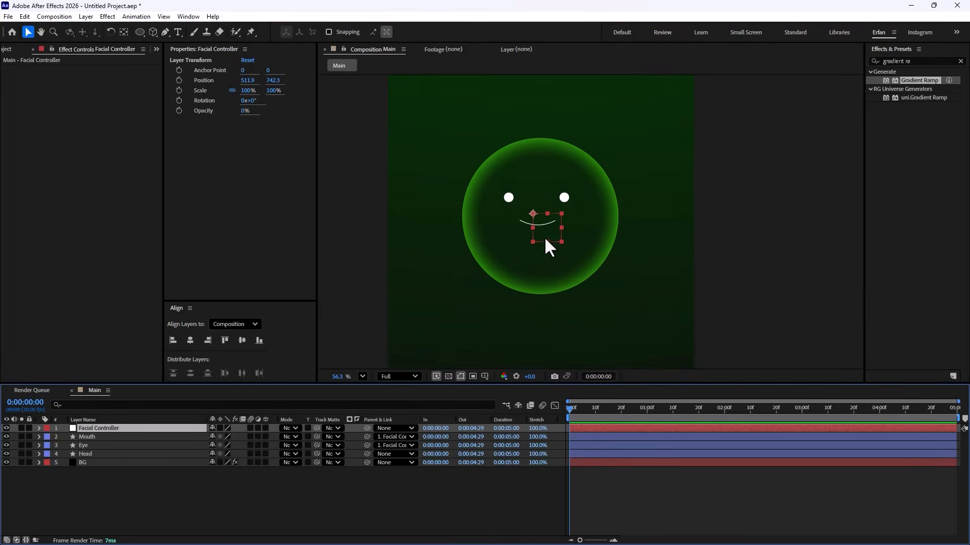
left_click_drag(545, 239, 547, 241)
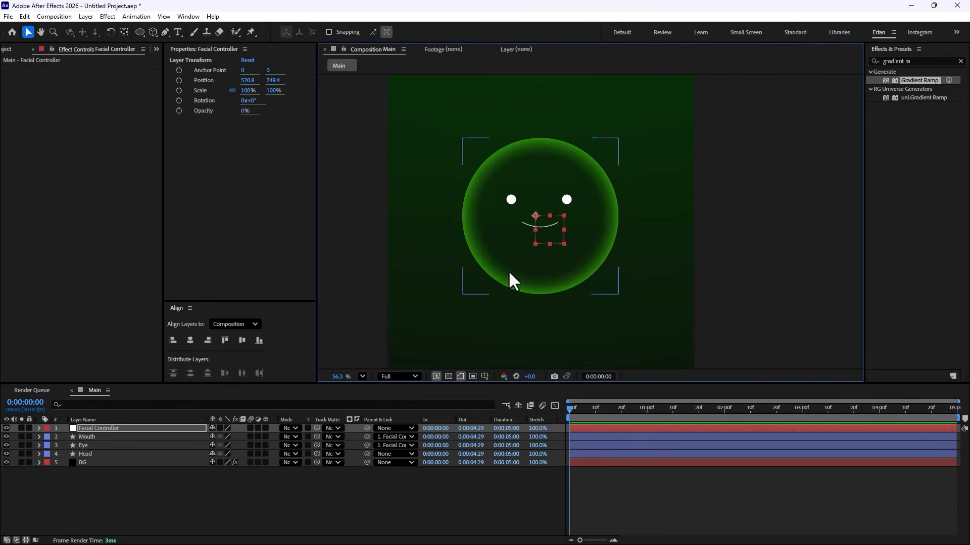
scroll(510, 275, "down", 9)
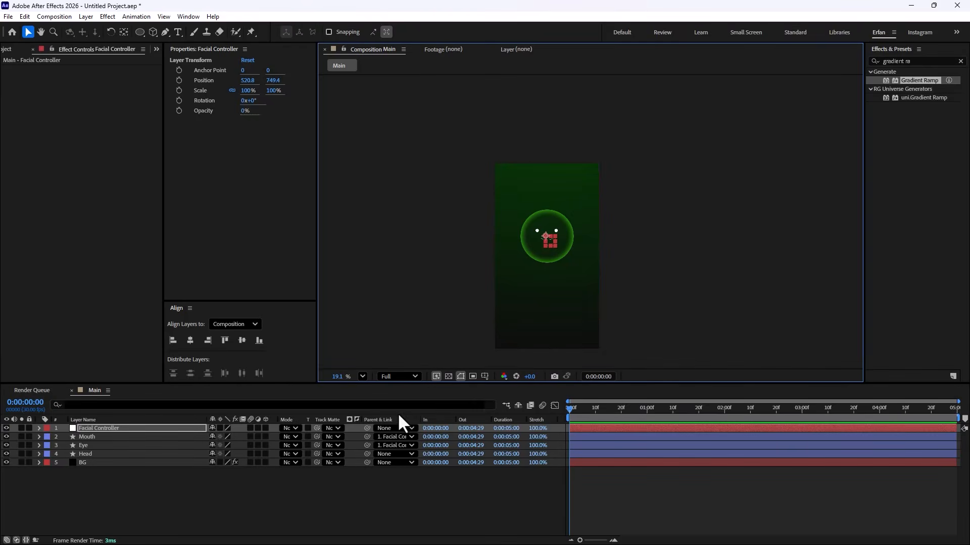
Step: Draw an ellipse about 936 by 760 px below the head on a new shape layer, with a solid white fill and no stroke
left_click(268, 490)
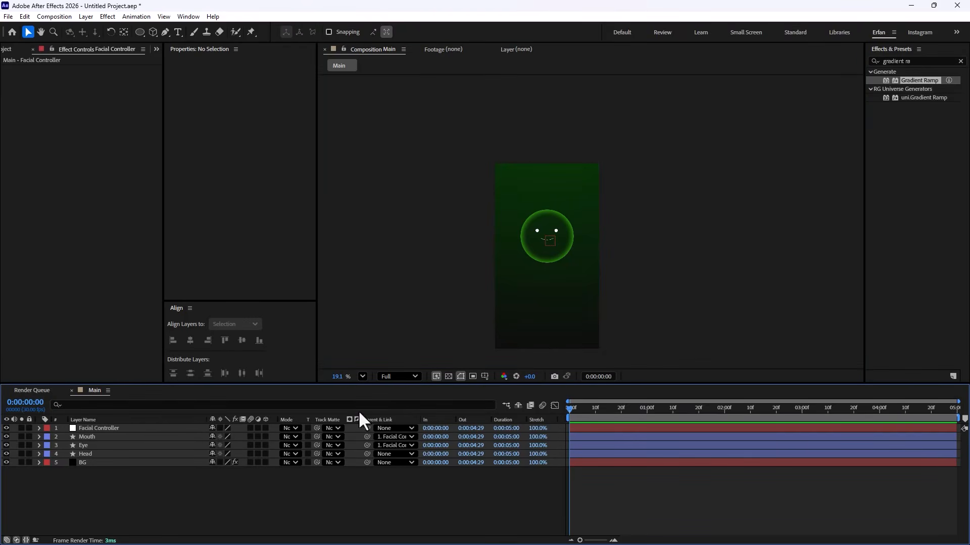
left_click(140, 31)
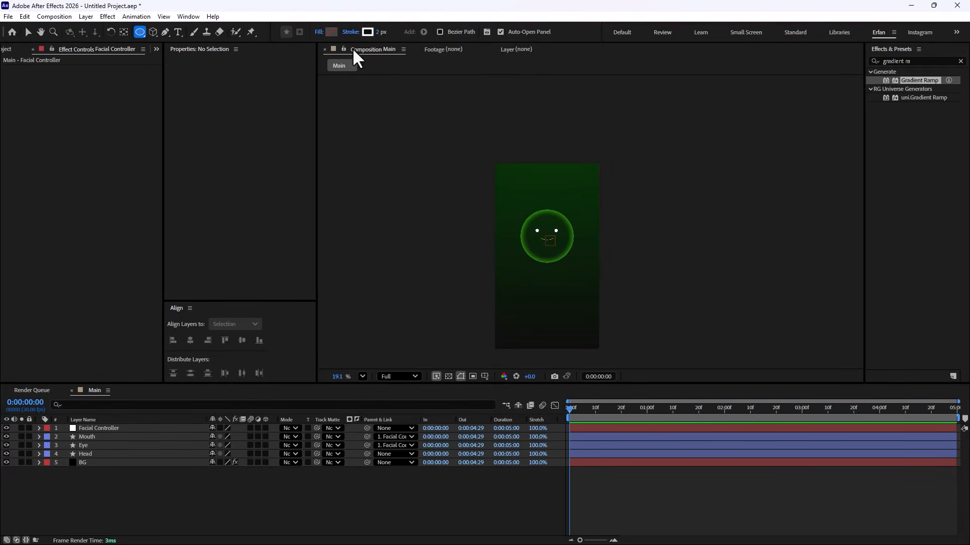
left_click(350, 32)
left_click(431, 251)
left_click(496, 305)
left_click(331, 32)
left_click(289, 302)
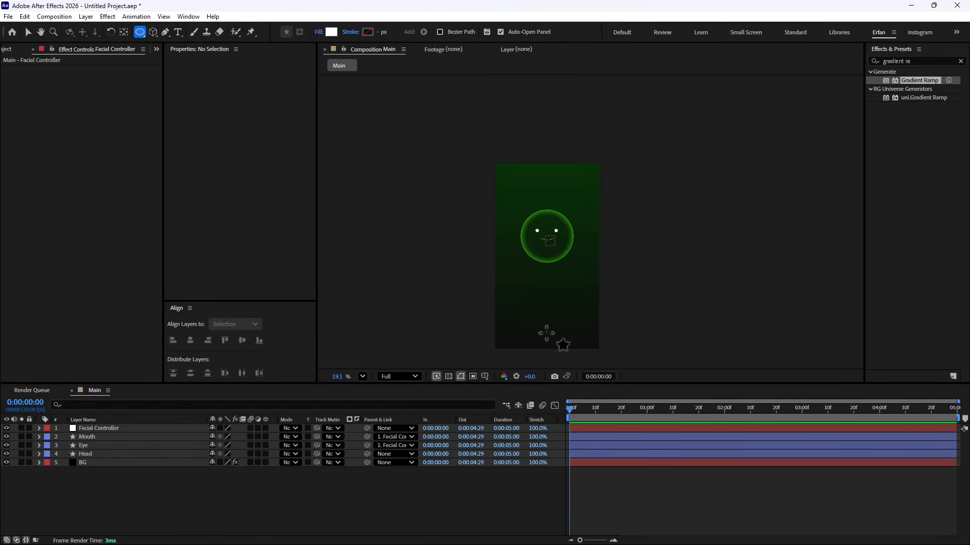
scroll(559, 288, "up", 1)
mouse_move(511, 264)
left_mouse_down()
mouse_move(622, 356)
mouse_move(586, 347)
mouse_move(617, 331)
mouse_move(598, 348)
mouse_move(602, 357)
left_mouse_up()
scroll(587, 288, "down", 3)
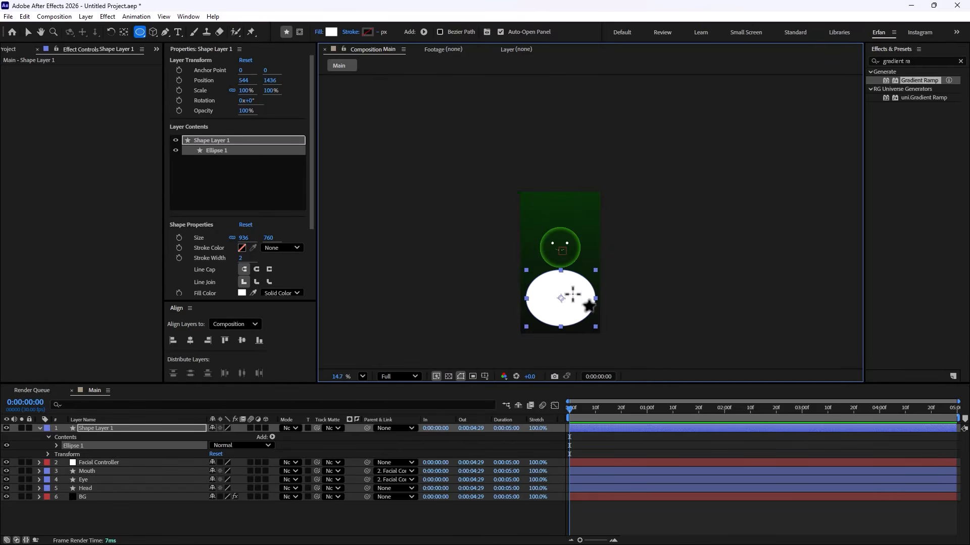
Step: Rename the new ellipse's shape layer as Body
left_click(137, 424)
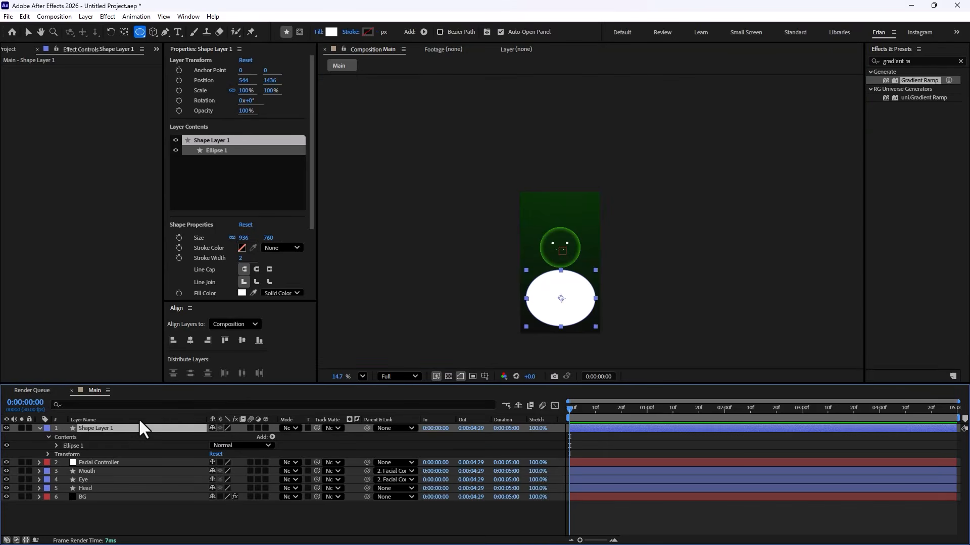
key("Return")
type("Body")
key("Return")
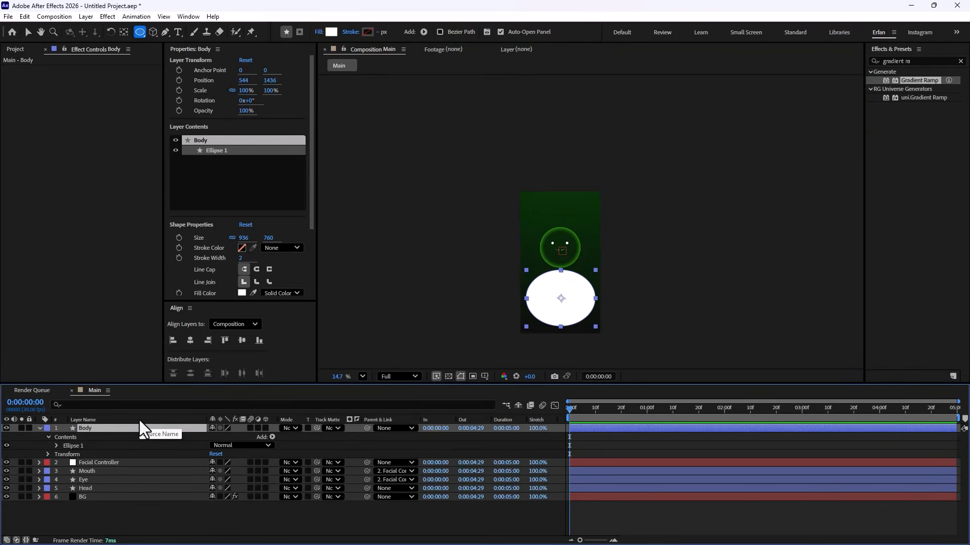
Step: Change the Body ellipse's fill to a linear gradient and orient it vertically with the bright green end at the upper edge
left_click(318, 32)
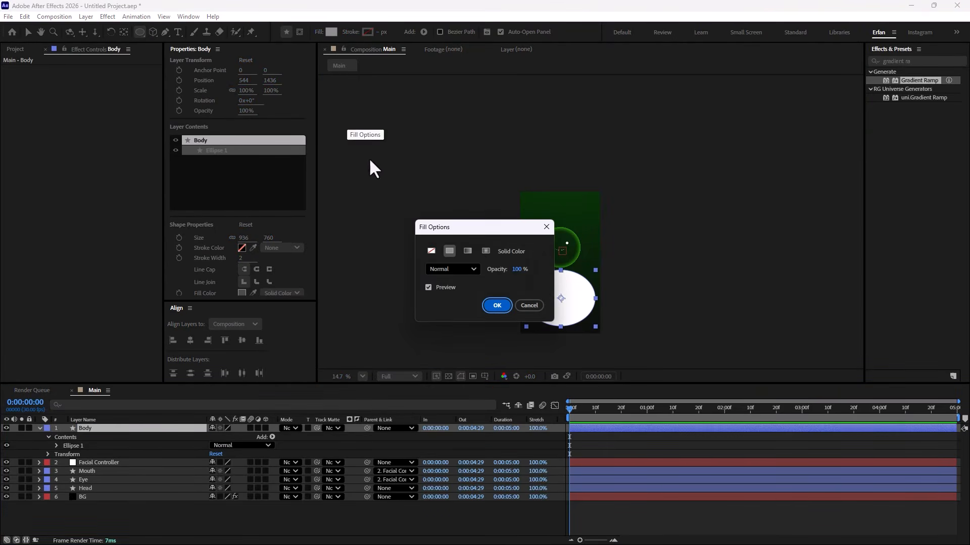
left_click(472, 249)
left_click(496, 305)
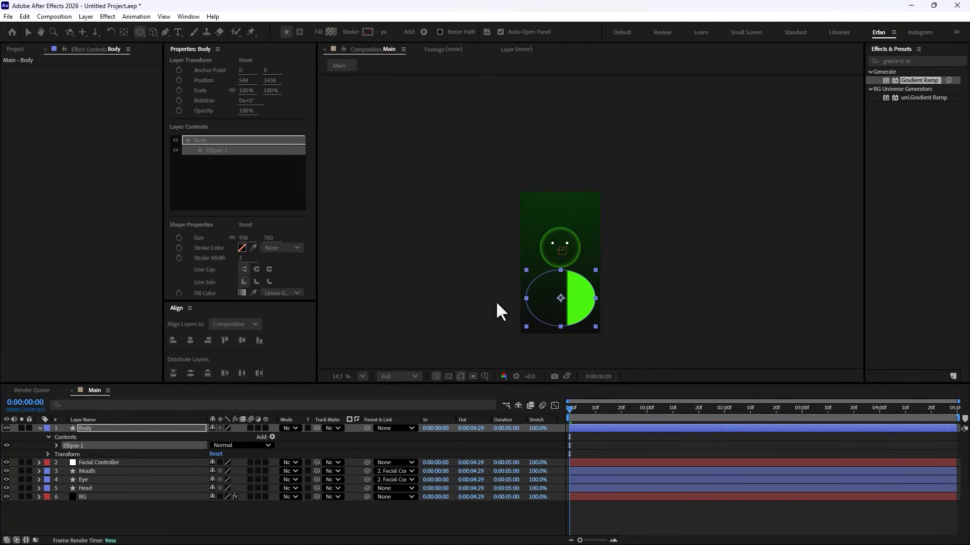
key("v")
left_click_drag(567, 299, 561, 331)
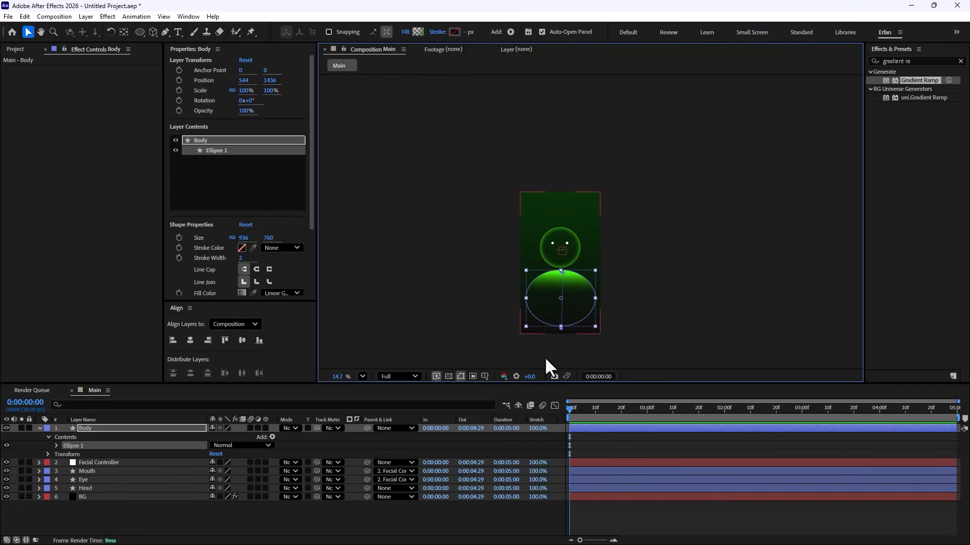
left_click(495, 515)
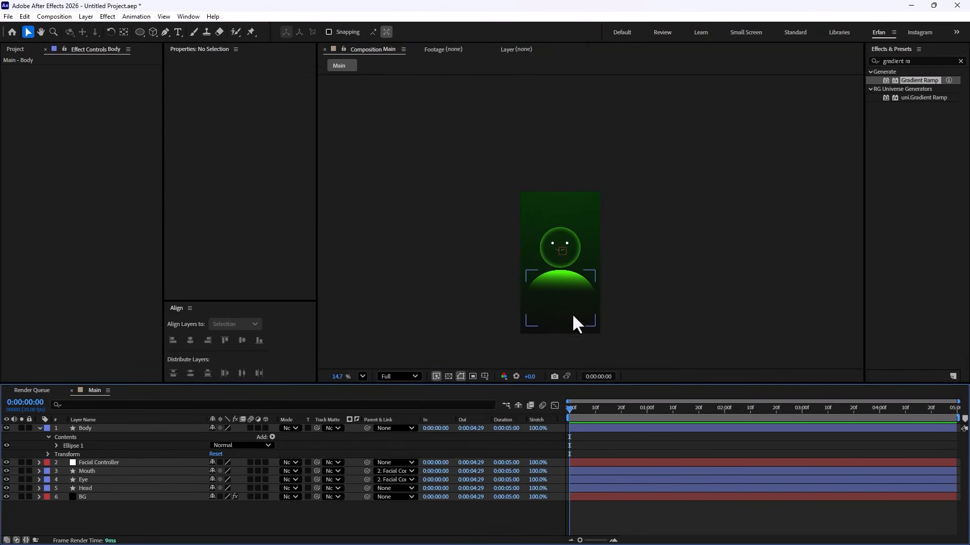
Step: Move the black colour stop and the 0% opacity stop of the Body's gradient to about 51%
left_click(572, 315)
left_click(417, 33)
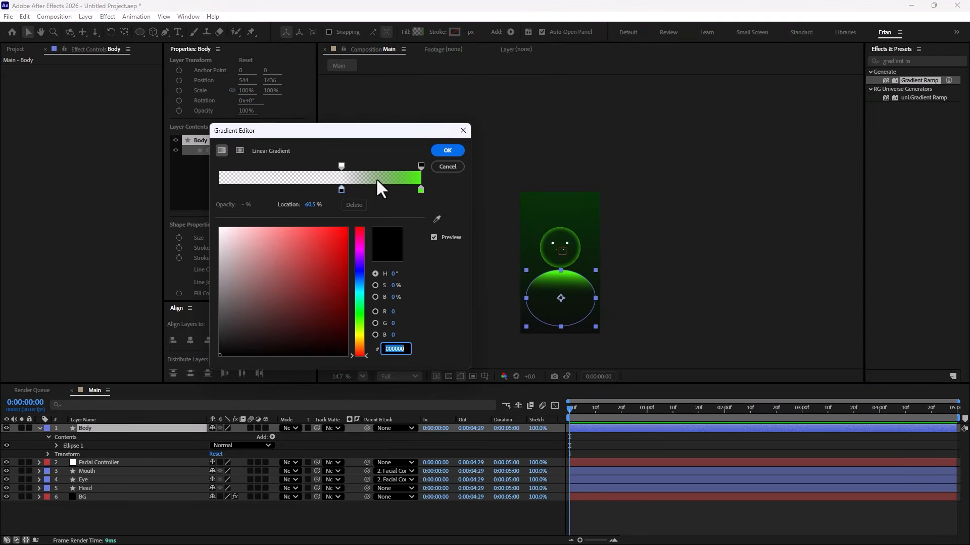
left_click_drag(341, 190, 321, 169)
left_click(341, 166)
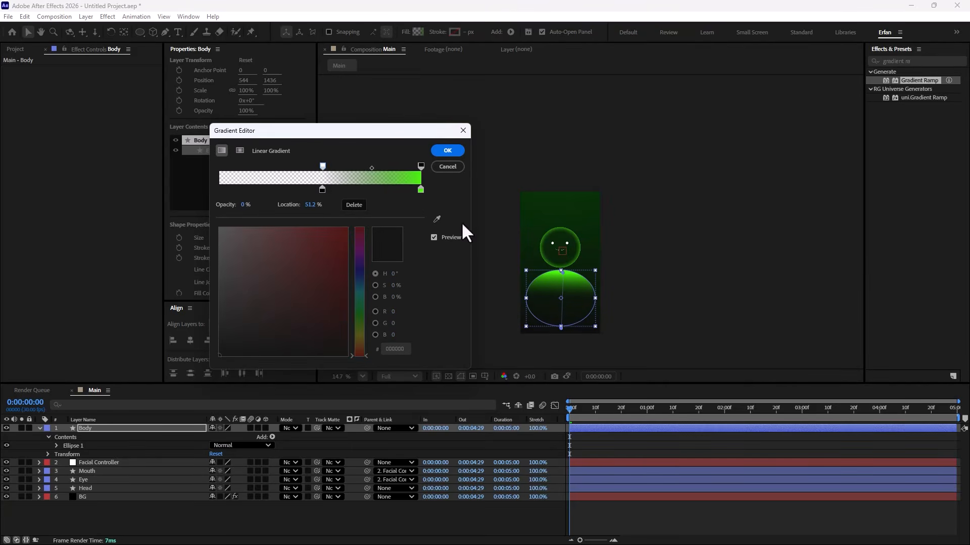
left_click(447, 150)
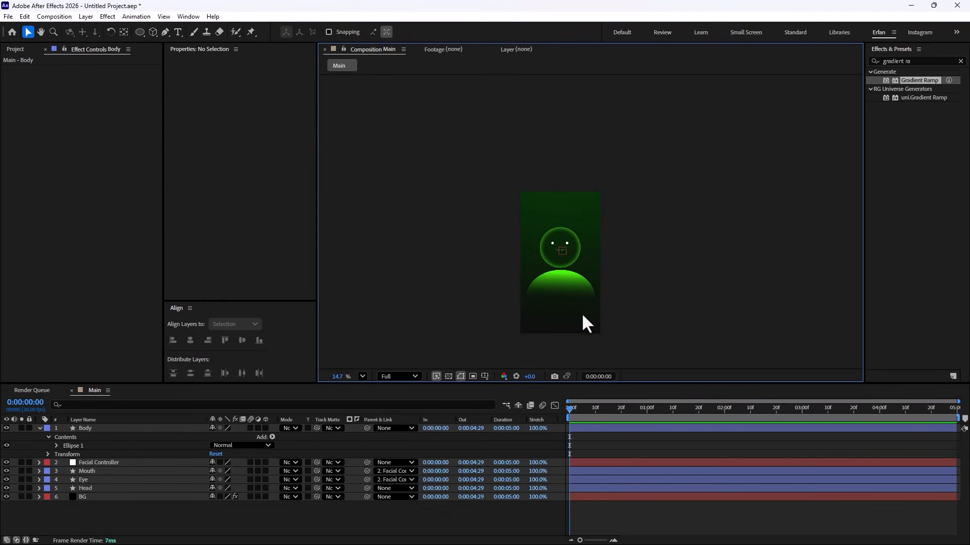
Step: Reposition the green end of the Body's gradient to just above the ellipse's upper edge, between head and body
scroll(581, 313, "up", 2)
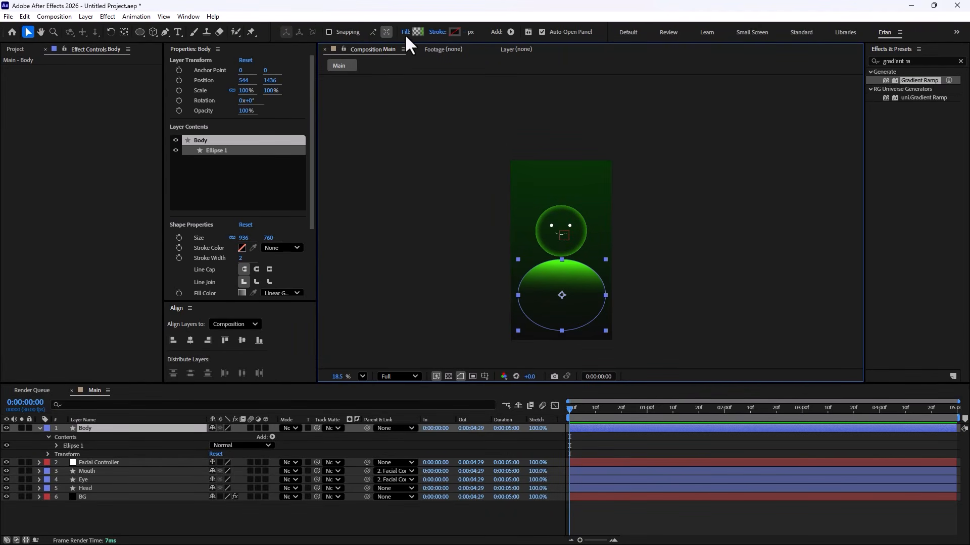
left_click(418, 32)
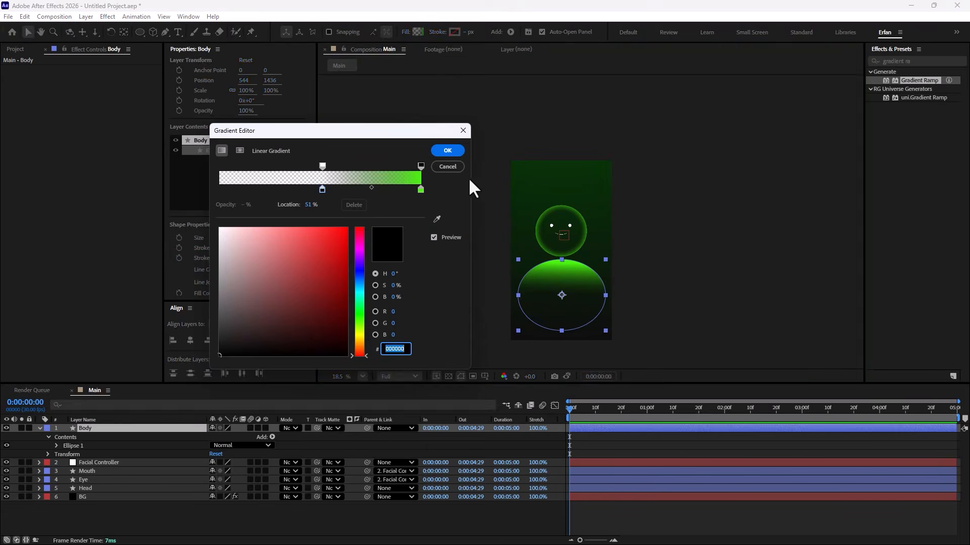
left_click(448, 151)
left_click_drag(565, 270, 562, 252)
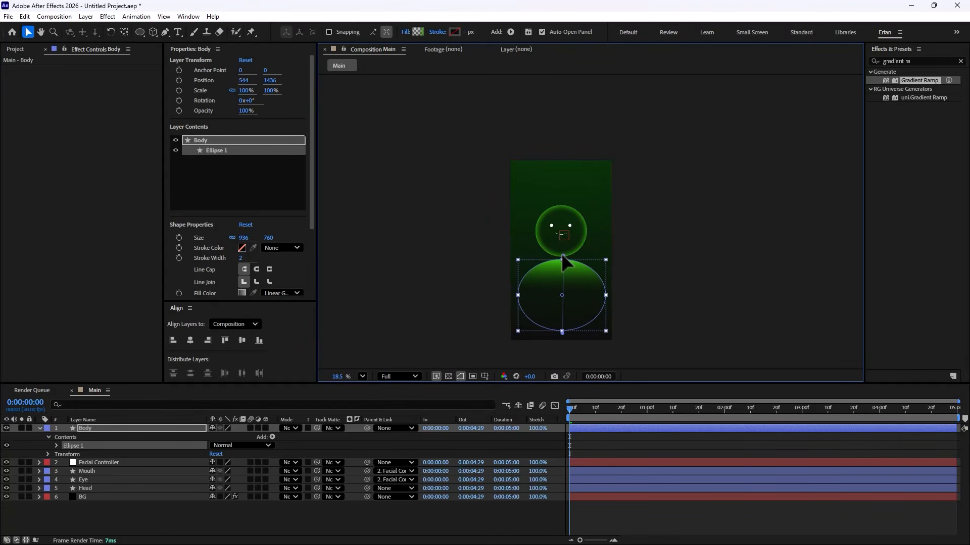
left_click(402, 512)
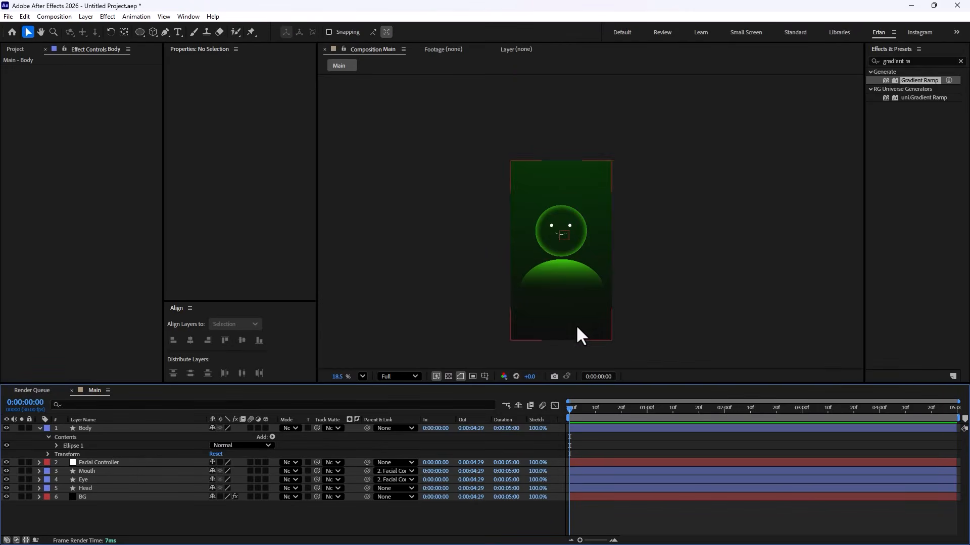
Step: Draw a solid white circle about 256 px wide over the Body's upper edge, just beneath the head
scroll(578, 323, "up", 2)
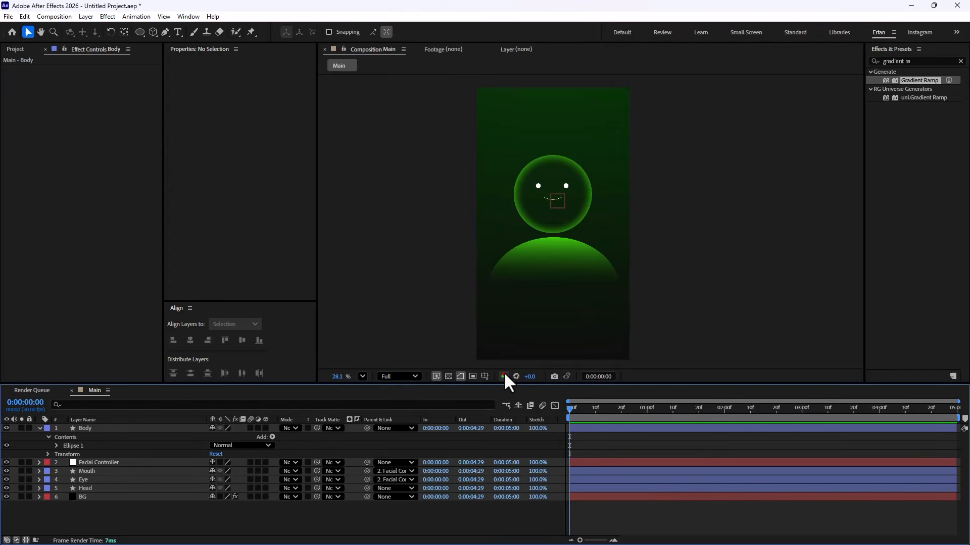
left_click(39, 428)
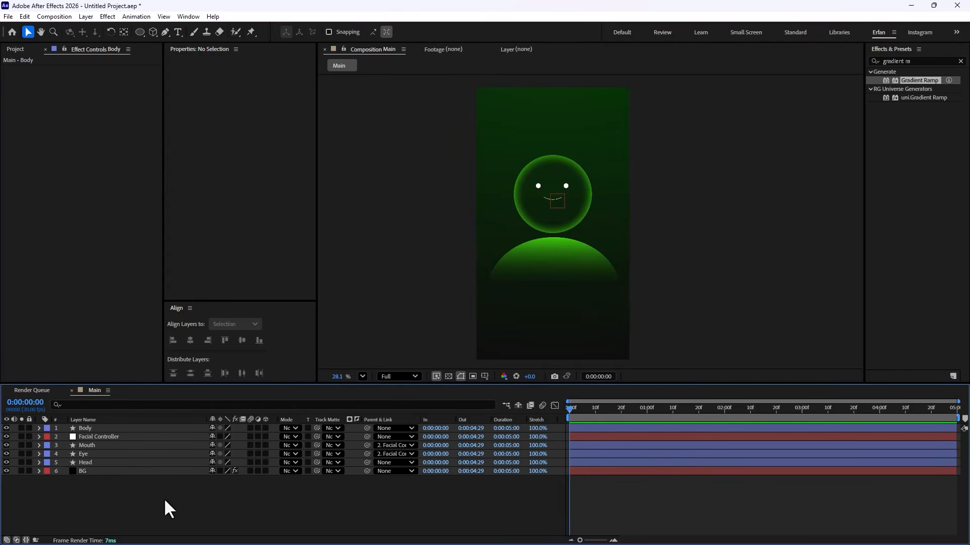
left_click(140, 31)
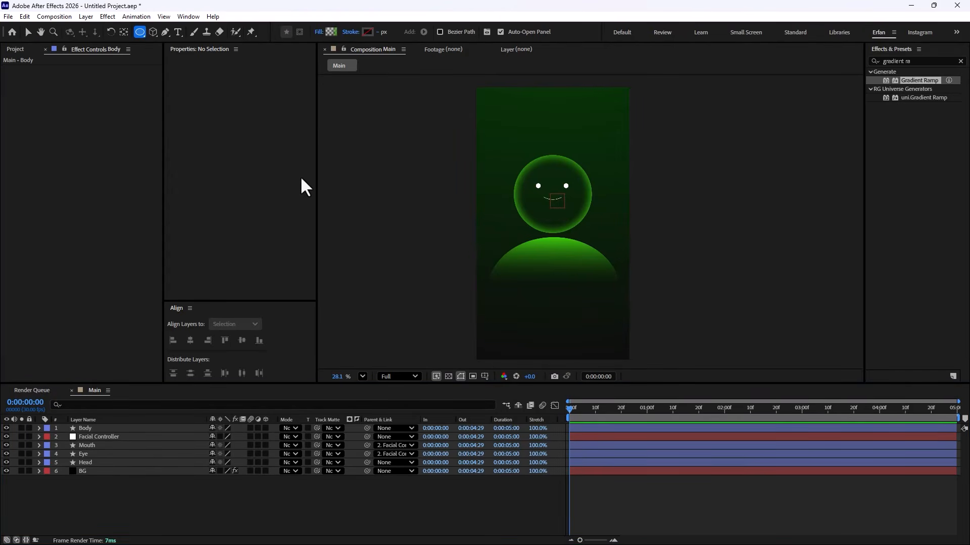
left_click(326, 34)
left_click(449, 251)
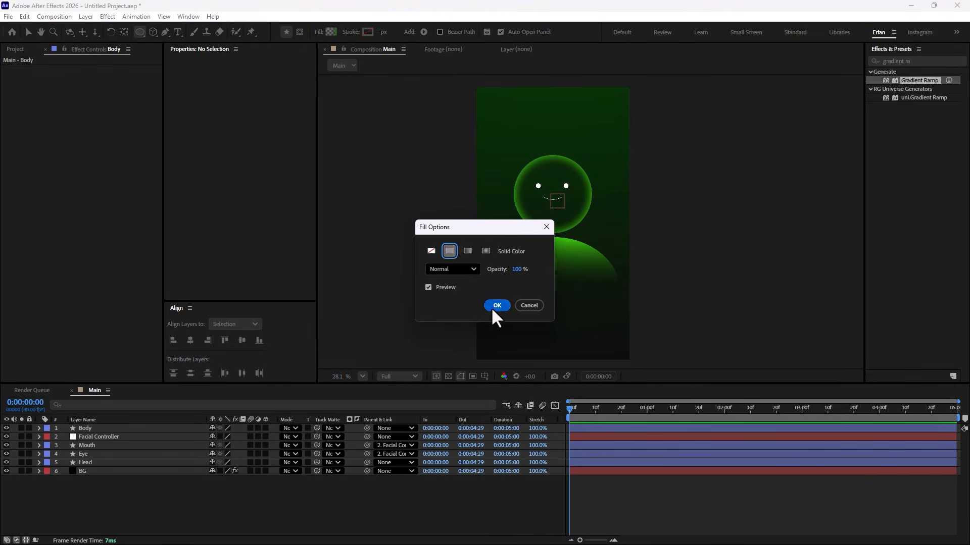
left_click(496, 305)
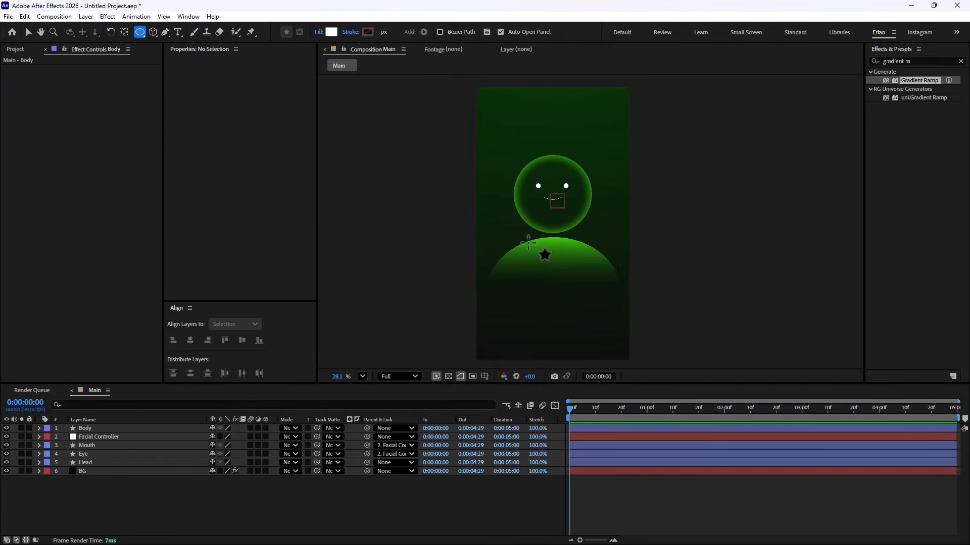
mouse_move(528, 243)
left_mouse_down()
mouse_move(556, 276)
mouse_move(563, 263)
left_mouse_up()
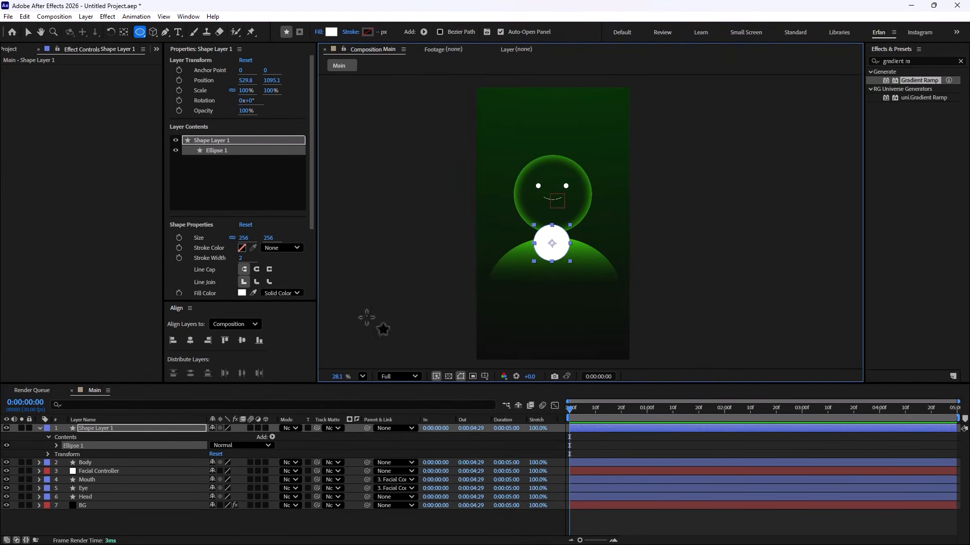
Step: Rename the new circle's shape layer as Spot Light
left_click(132, 428)
key("Return")
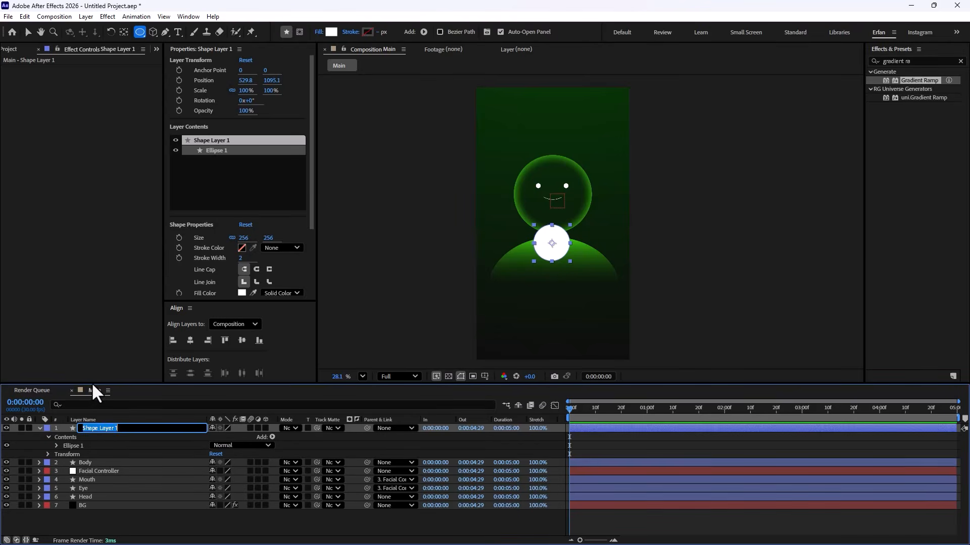
type("Spot Light")
key("Return")
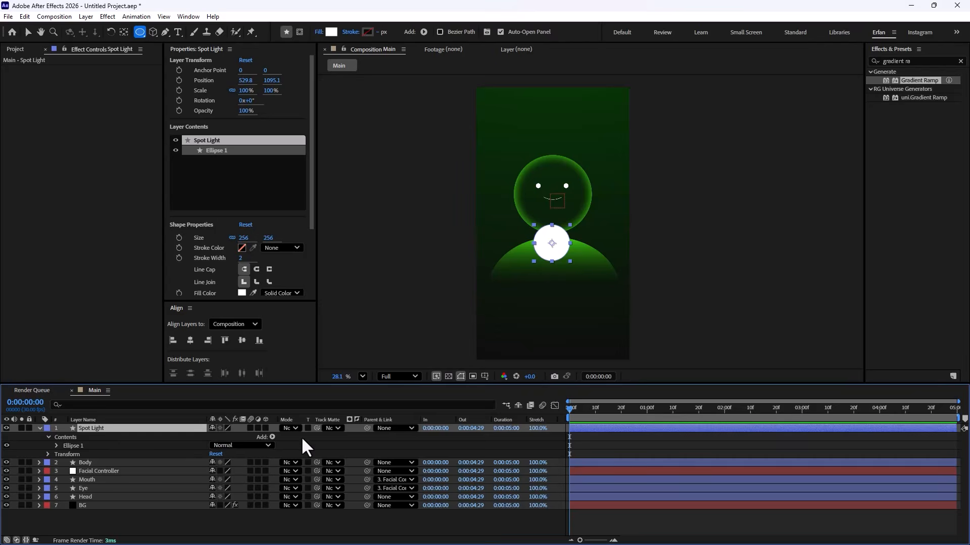
Step: Use the Body layer as the track matte for Spot Light and make Body visible again
left_click_drag(315, 427, 194, 447)
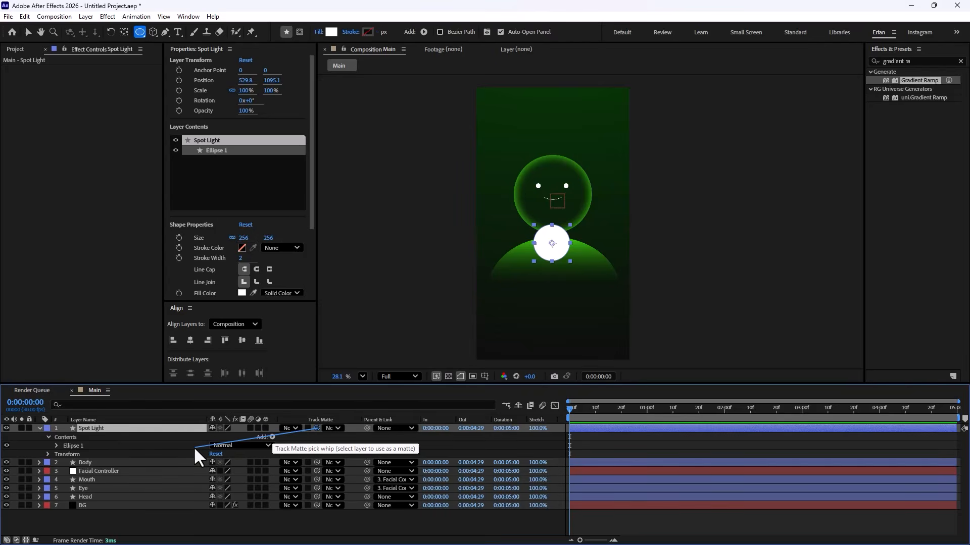
left_click_drag(116, 456, 104, 460)
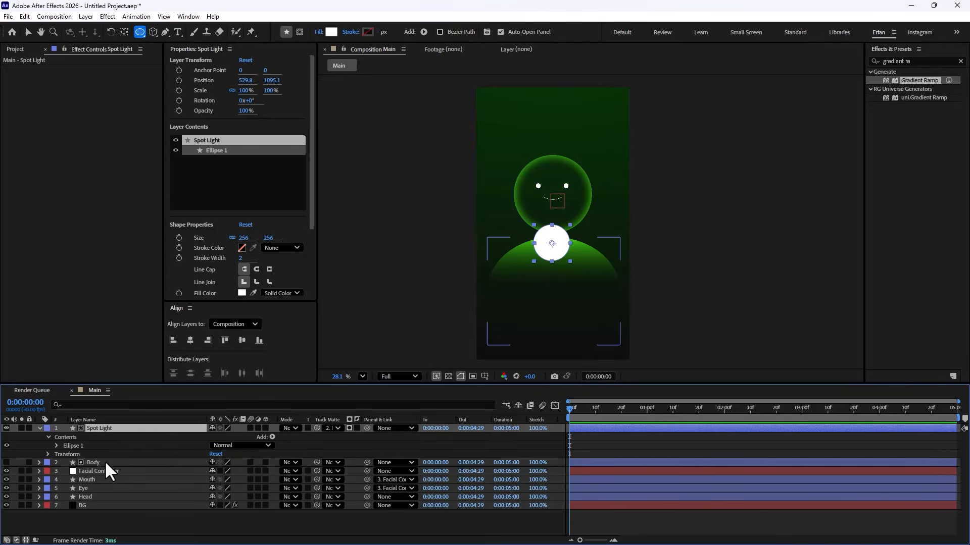
left_click(7, 462)
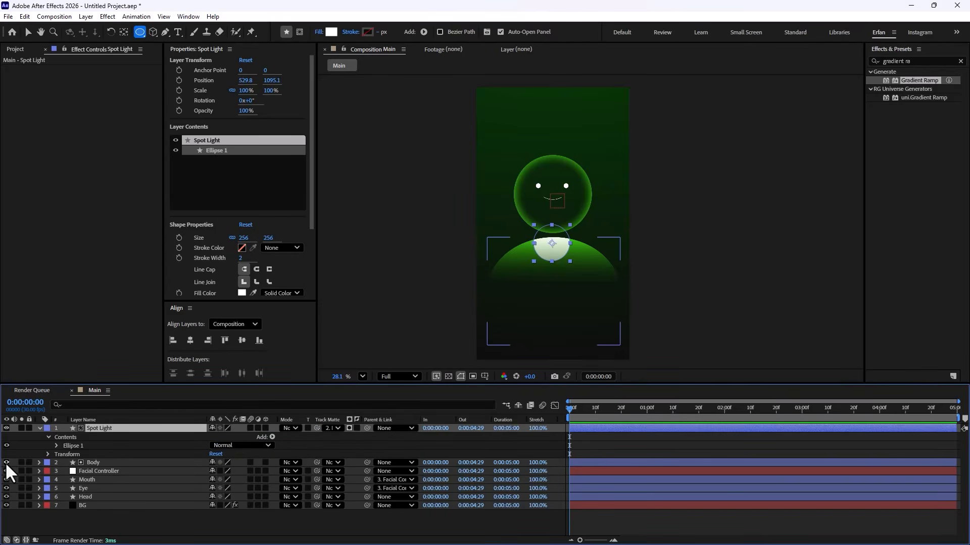
left_click(148, 517)
scroll(563, 271, "up", 1)
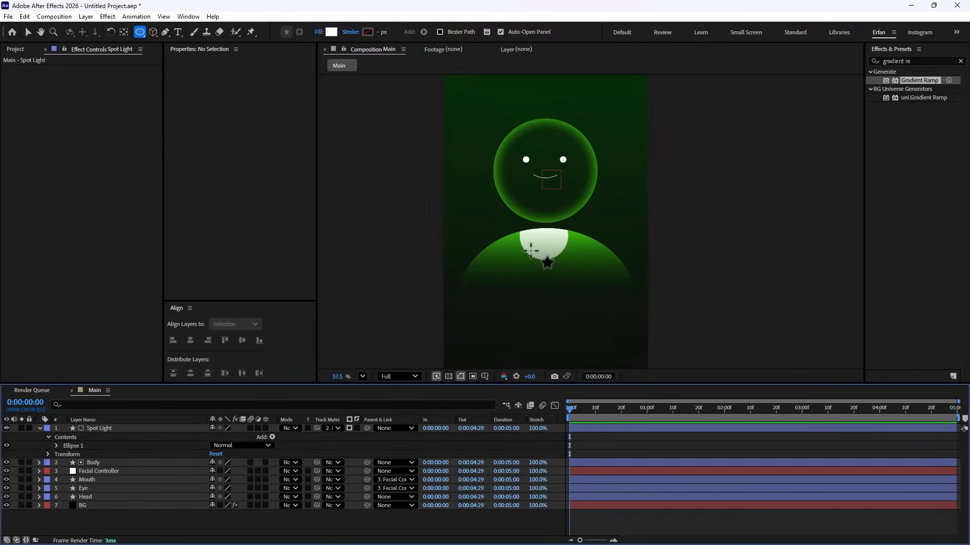
Step: Set the Spot Light layer's blending mode to Classic Color Dodge
left_click(98, 428)
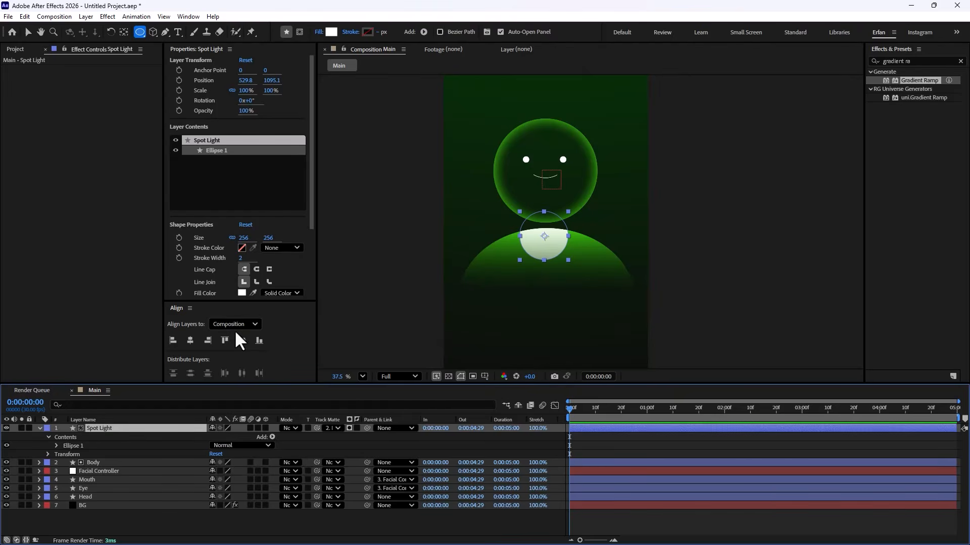
left_click(295, 428)
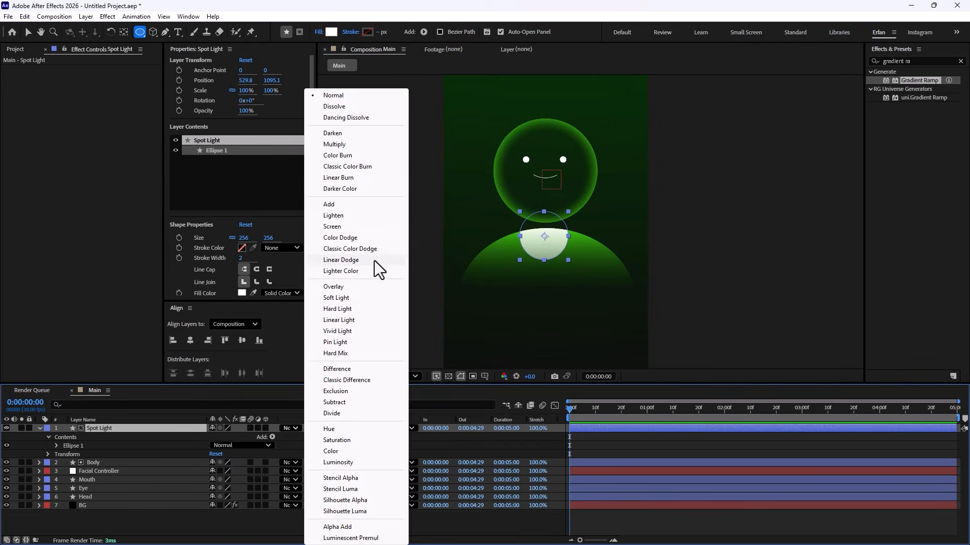
left_click(354, 249)
left_click(275, 520)
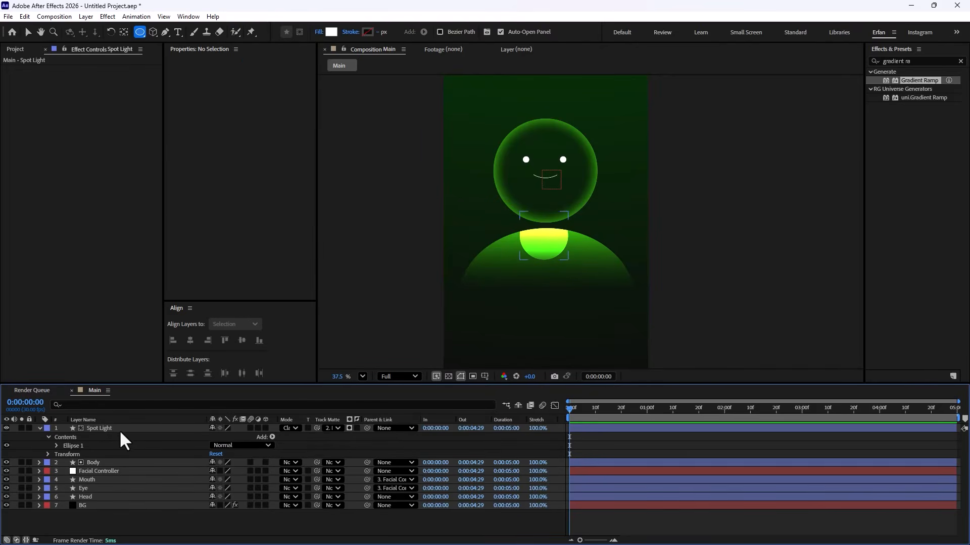
Step: Apply Fast Box Blur to the Spot Light layer with a blur radius of 56
left_click(123, 429)
left_click(889, 61)
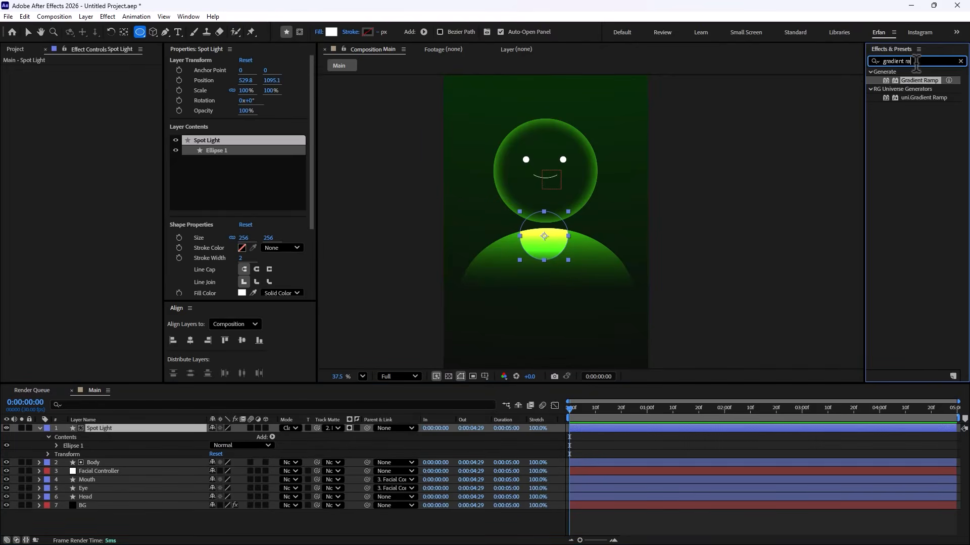
type("fast")
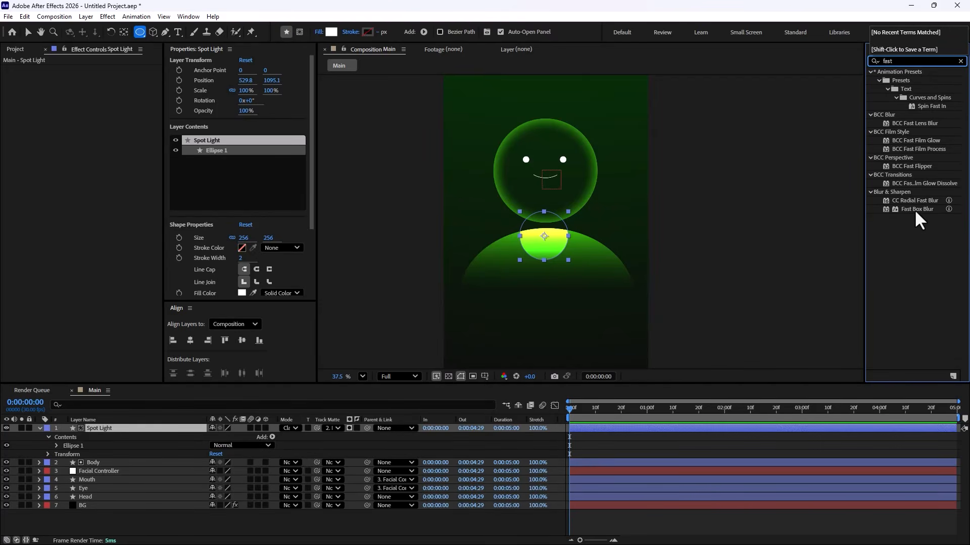
left_click_drag(914, 210, 151, 435)
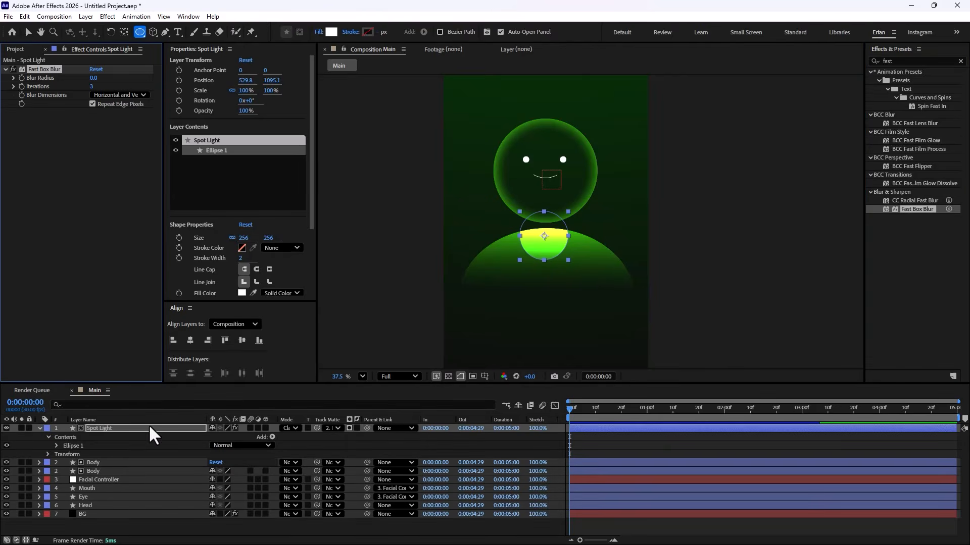
left_click_drag(94, 78, 130, 90)
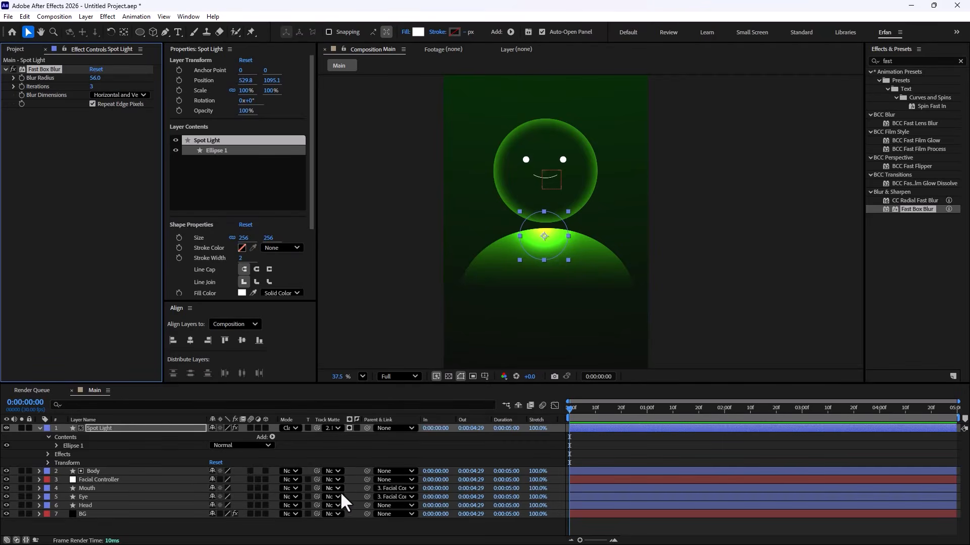
left_click(340, 526)
Step: Move the Spot Light circle slightly up along the Body's upper edge, to about 540, 1068
mouse_move(551, 235)
left_mouse_down()
mouse_move(501, 257)
mouse_move(581, 241)
mouse_move(515, 240)
mouse_move(551, 231)
left_mouse_up()
left_click(465, 451)
scroll(472, 266, "down", 3)
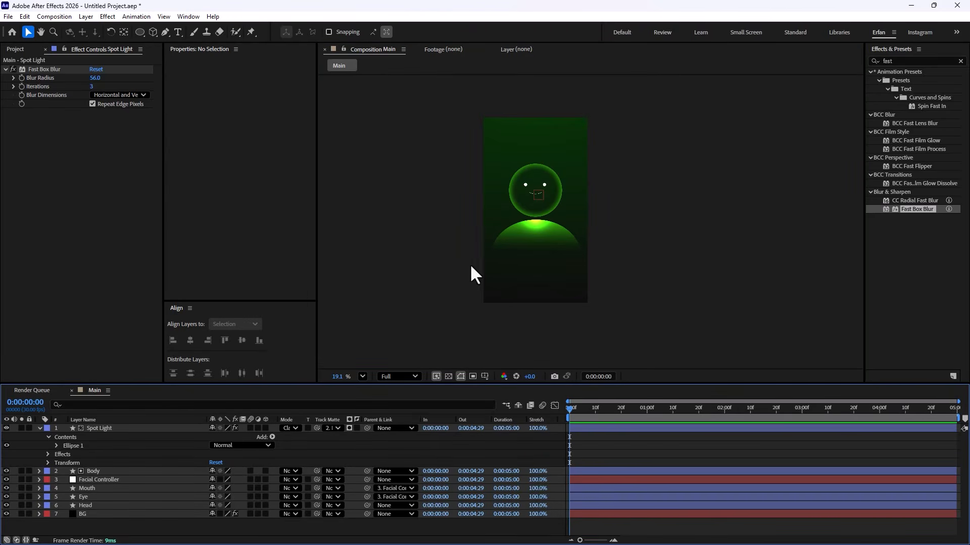
scroll(557, 229, "down", 2)
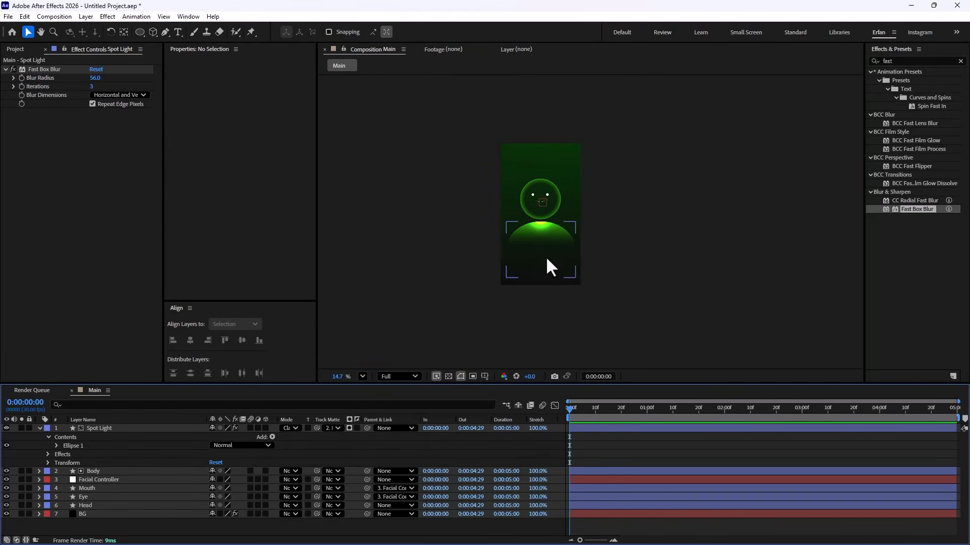
Step: Darken the Spot Light's fill to the grey 8F8F8F and collapse its layer properties
left_click(137, 427)
left_click(418, 32)
left_click_drag(98, 350, 74, 357)
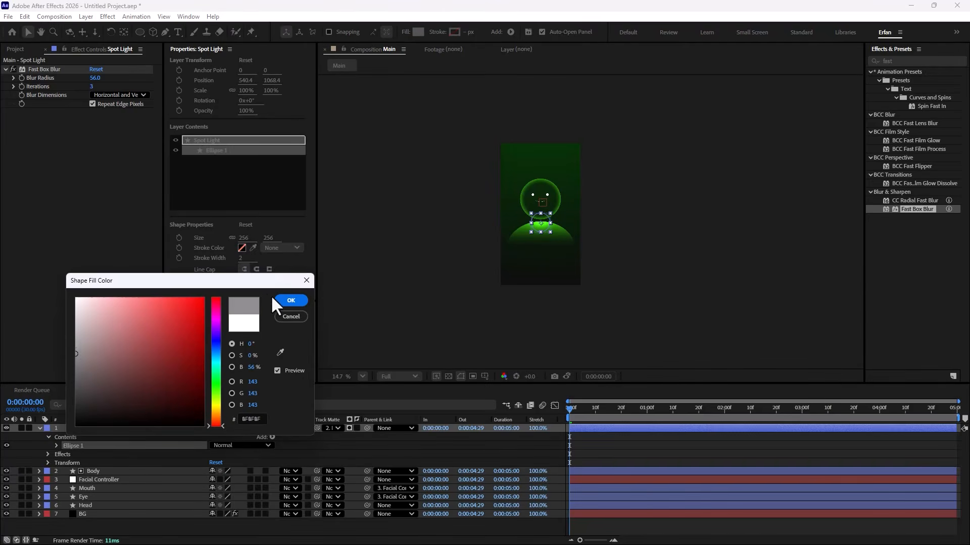
left_click(289, 301)
scroll(527, 259, "up", 2)
left_click(648, 277)
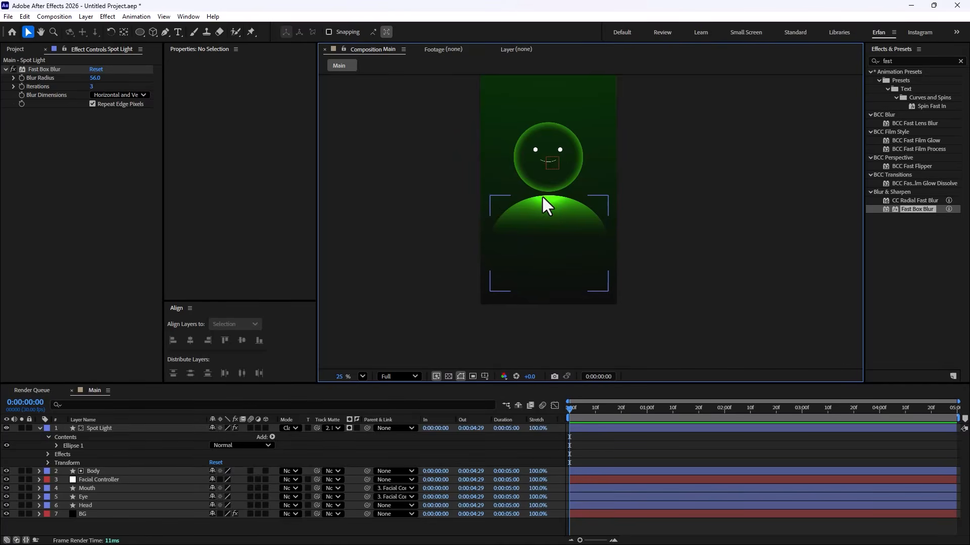
scroll(574, 209, "down", 2)
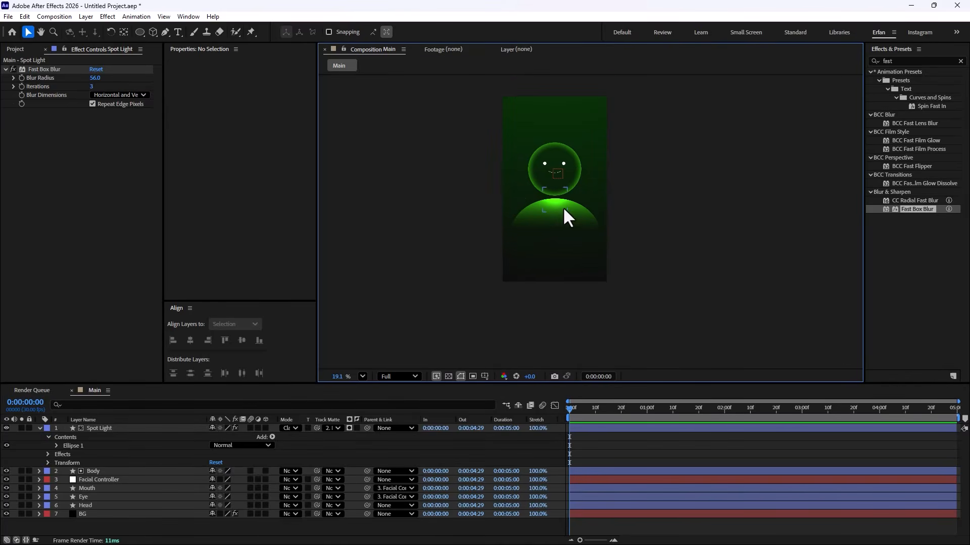
scroll(562, 209, "down", 1)
scroll(564, 228, "down", 2)
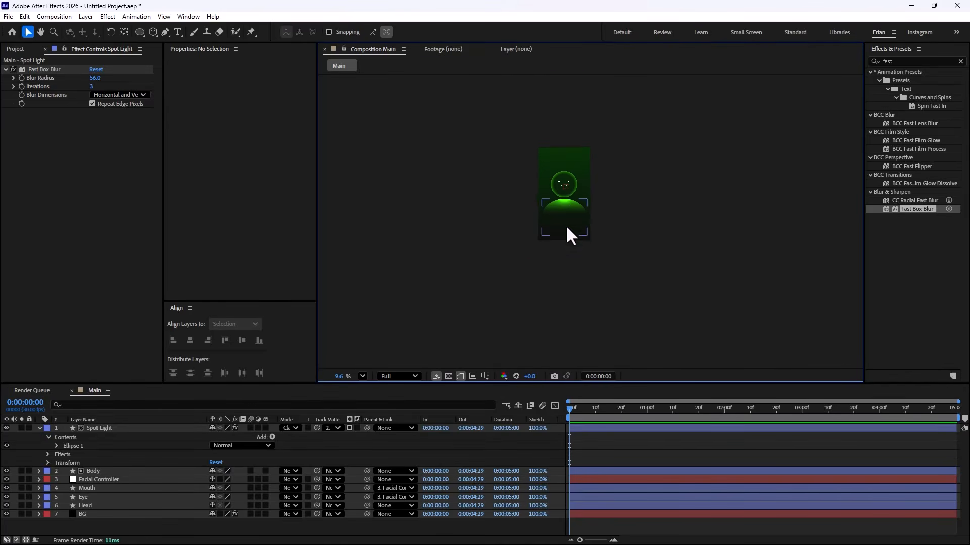
left_click(38, 428)
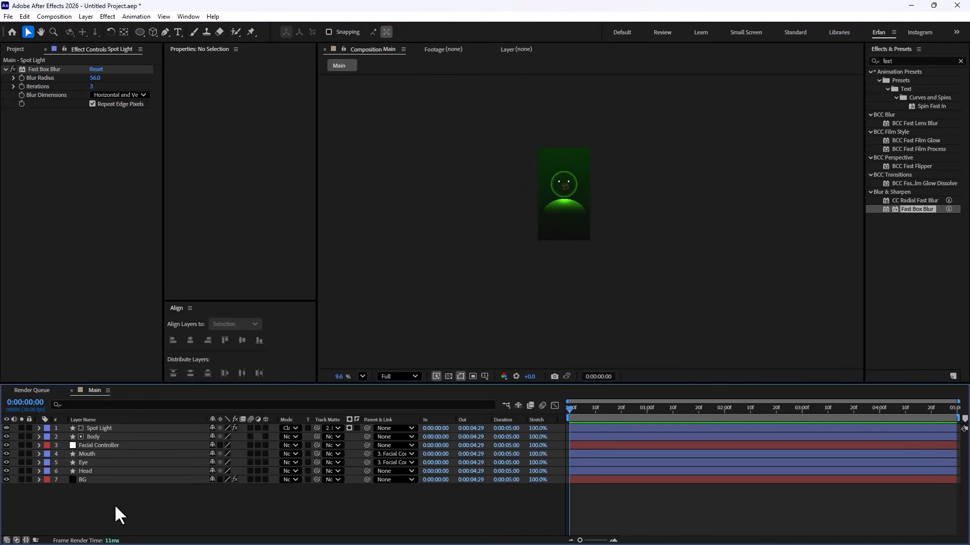
Step: Draw a square about 292 px wide in the lower-left part of the composition, below the Body
scroll(573, 246, "up", 1)
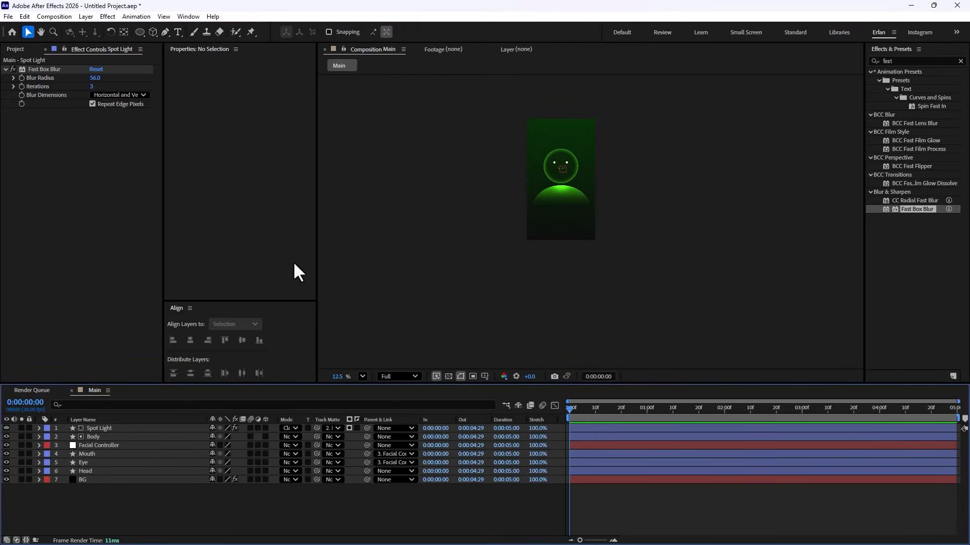
left_click(138, 33)
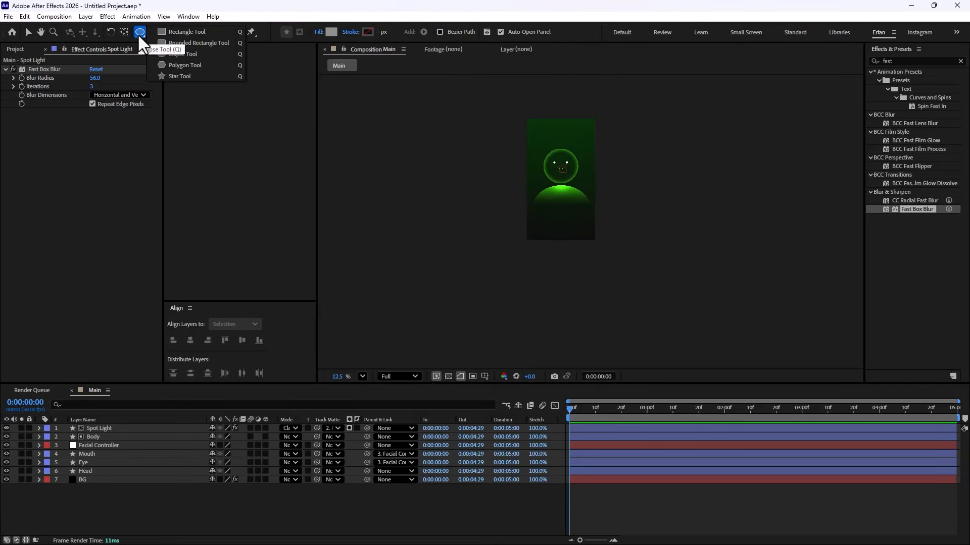
left_click(167, 33)
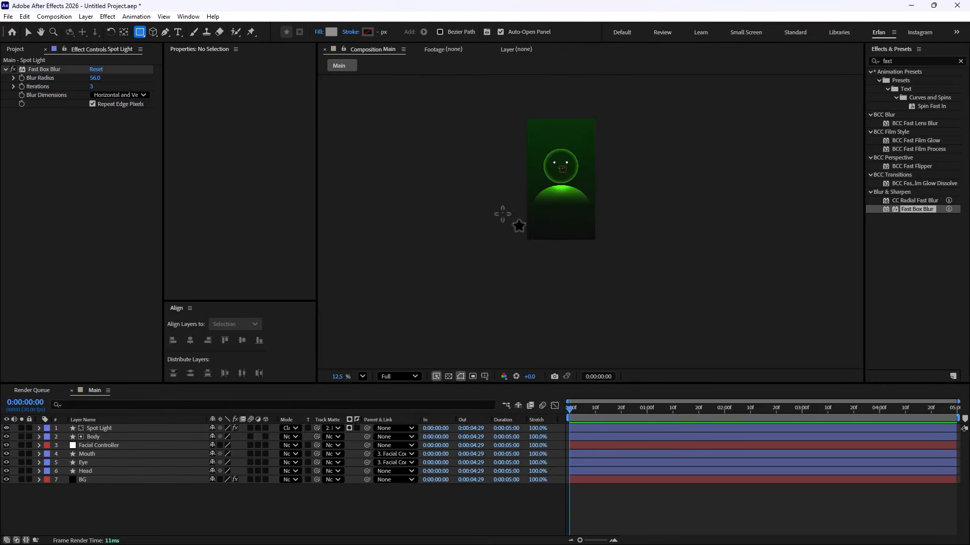
scroll(548, 239, "up", 2)
left_click_drag(526, 202, 554, 229)
scroll(542, 240, "up", 1)
scroll(542, 241, "up", 1)
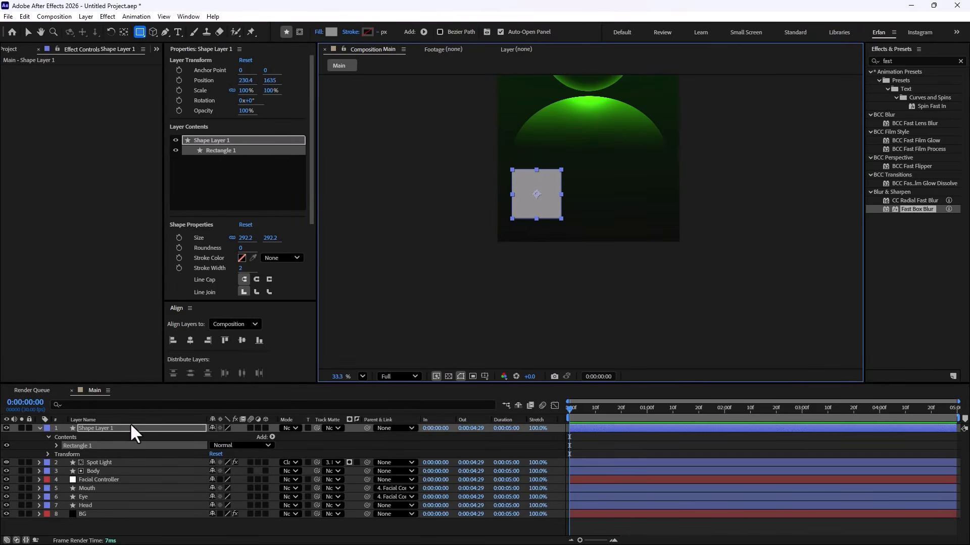
Step: Set the new square's corner roundness to 36 and collapse its layer properties
left_click_drag(243, 256, 267, 254)
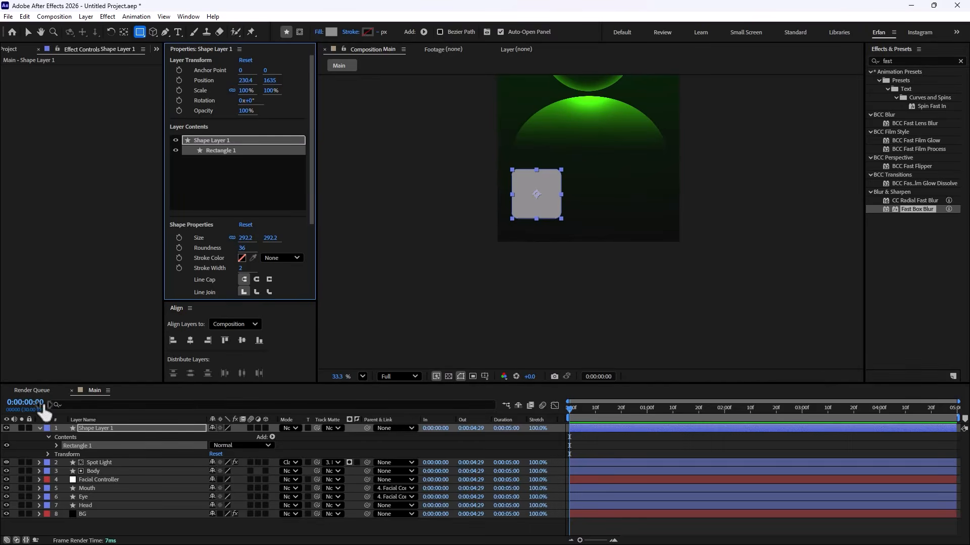
left_click(39, 428)
left_click(152, 513)
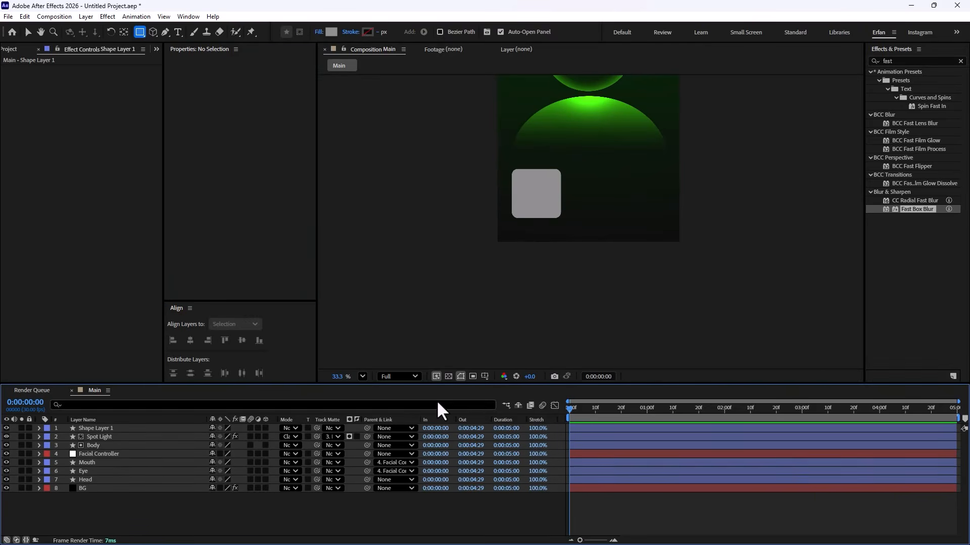
Step: Change the rounded square's fill from a solid colour to a linear gradient
scroll(559, 253, "down", 2)
left_click(101, 428)
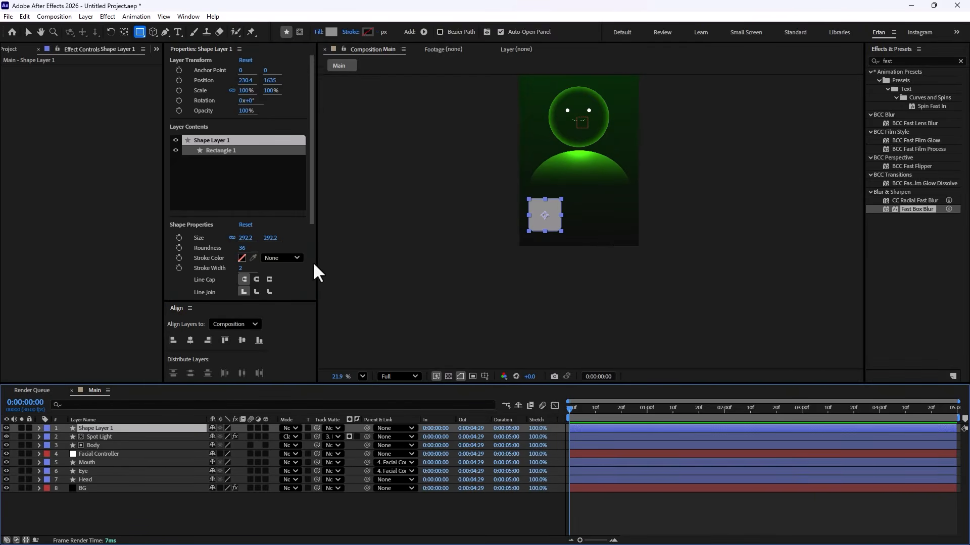
left_click(318, 32)
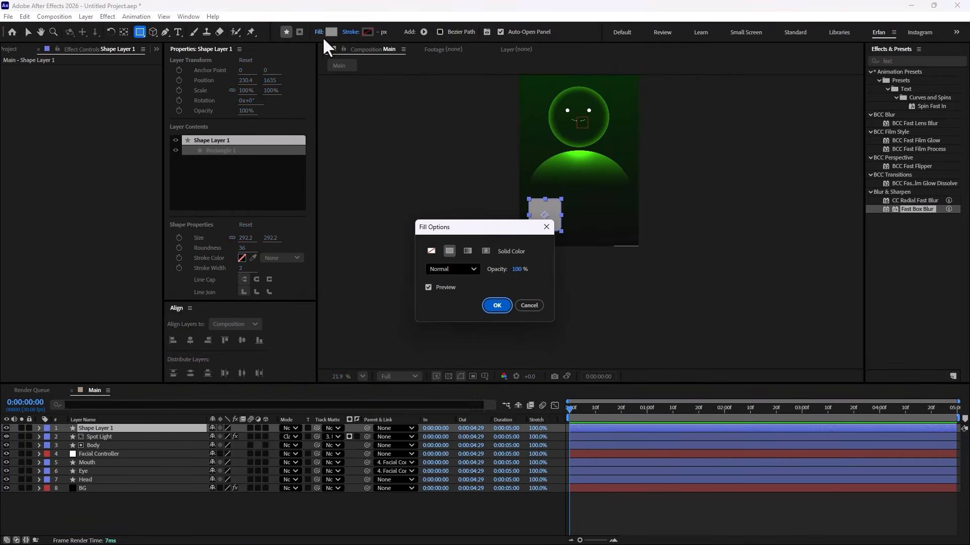
left_click(467, 251)
left_click(499, 306)
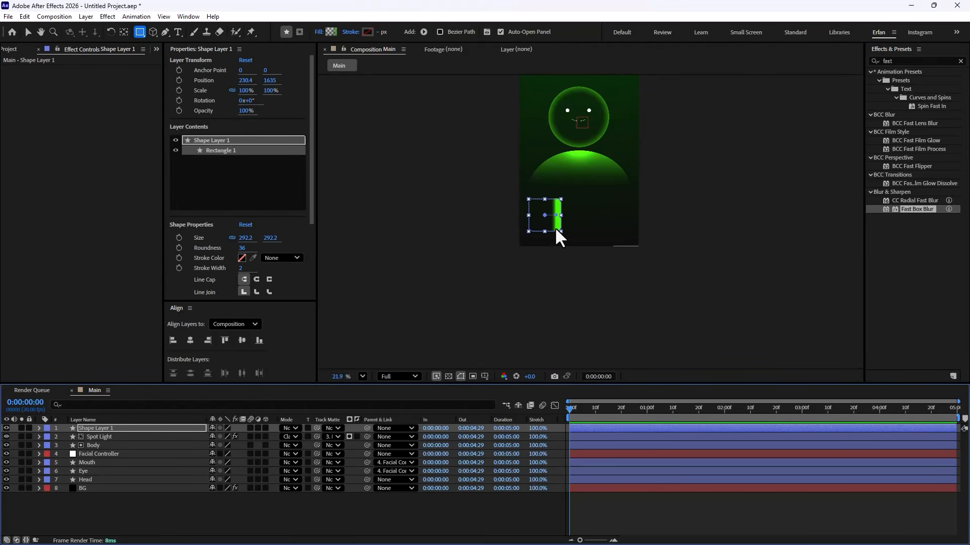
Step: Reorient the rounded square's linear gradient diagonally, from its upper-left corner to a point beyond its lower-right corner
key("v")
left_click_drag(561, 218, 576, 248)
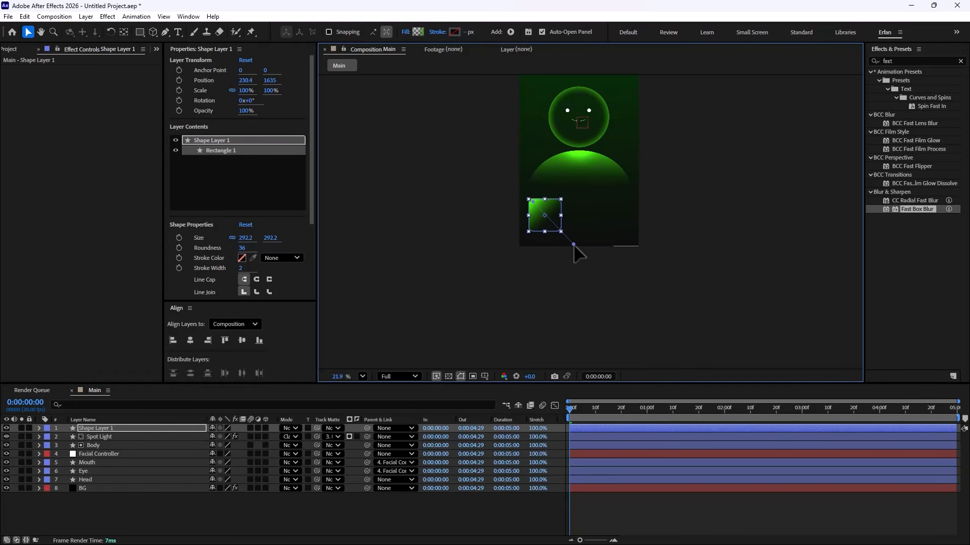
left_click(427, 499)
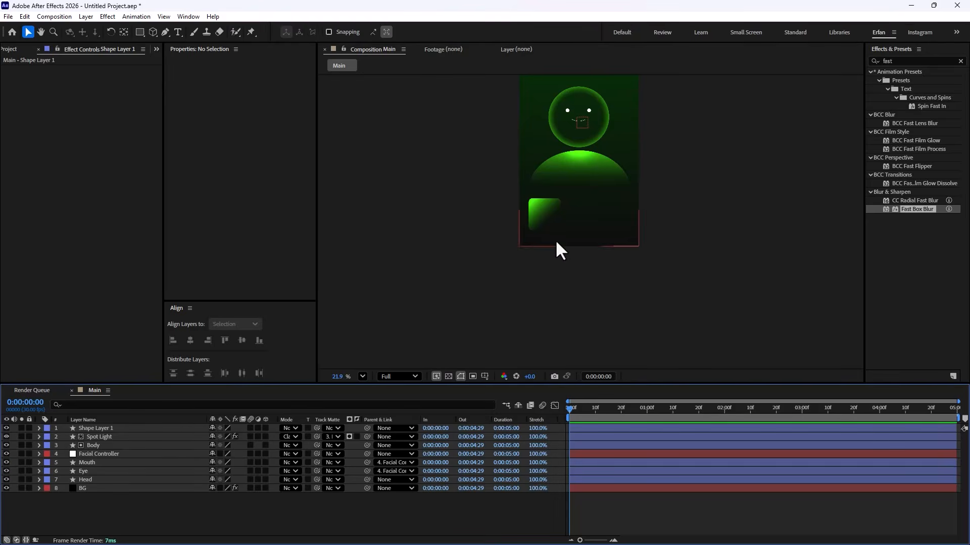
scroll(558, 249, "up", 2)
Step: Darken the green stop of the rounded square's gradient fill to 269400
left_click(124, 436)
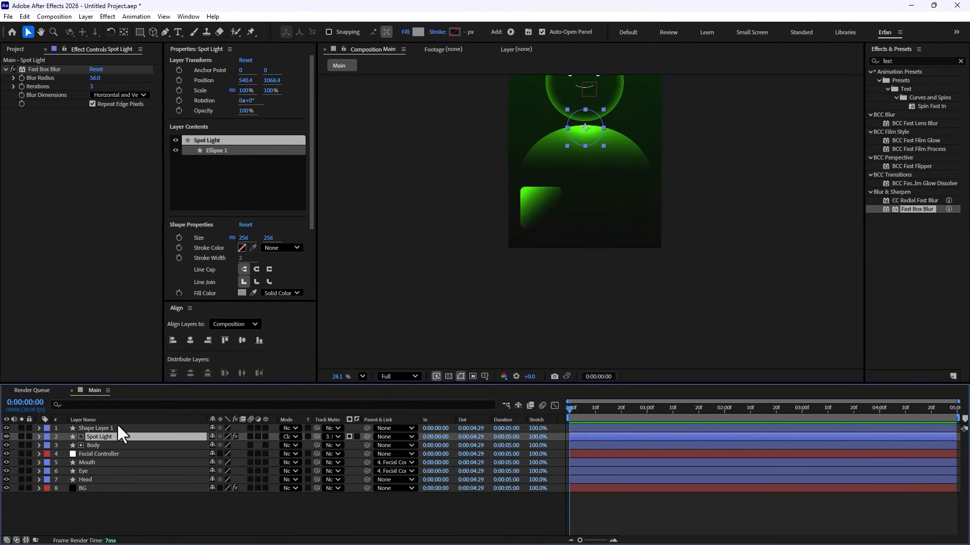
left_click(100, 430)
left_click(418, 32)
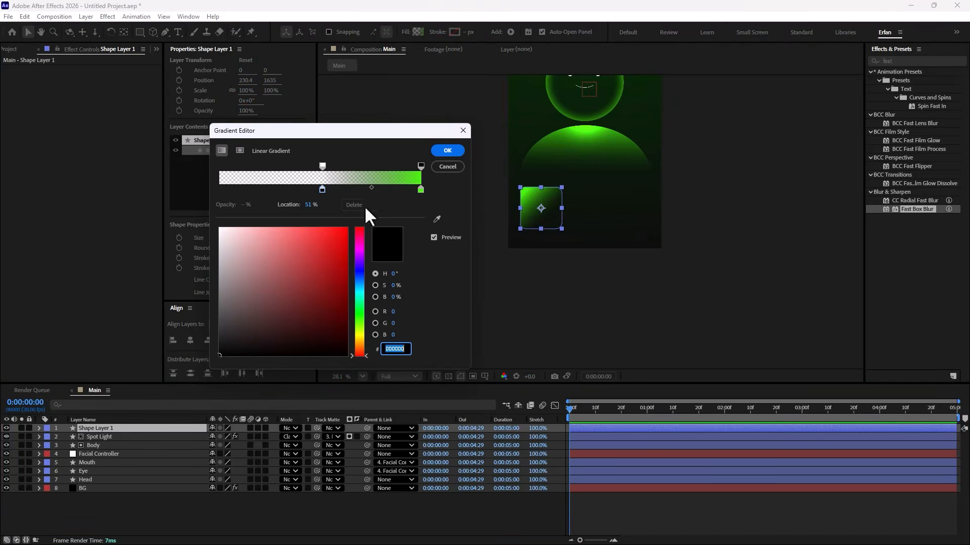
left_click(421, 190)
left_click_drag(342, 283, 356, 279)
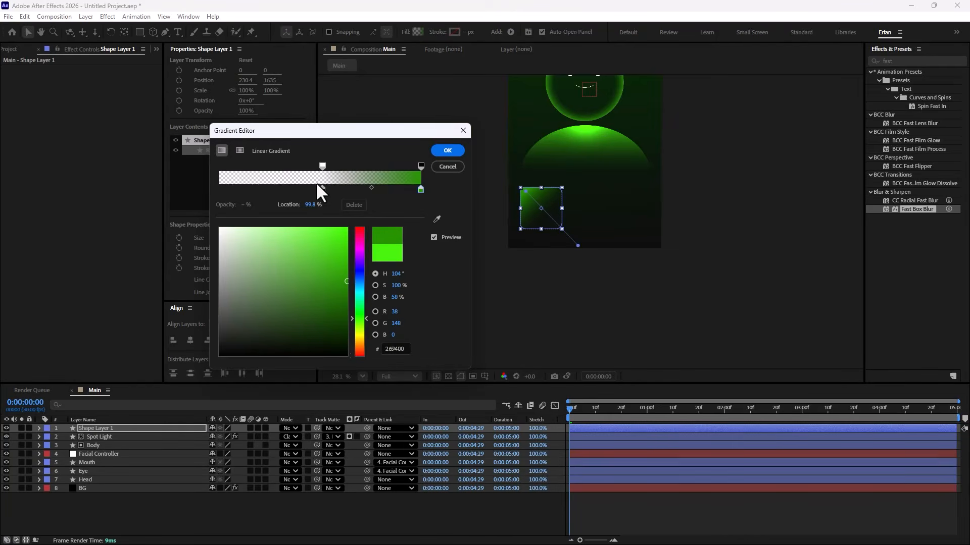
Step: Shift the gradient's black colour stop to 32.2% and its opacity stop to the same spot, and apply the gradient
left_click_drag(319, 188, 326, 190)
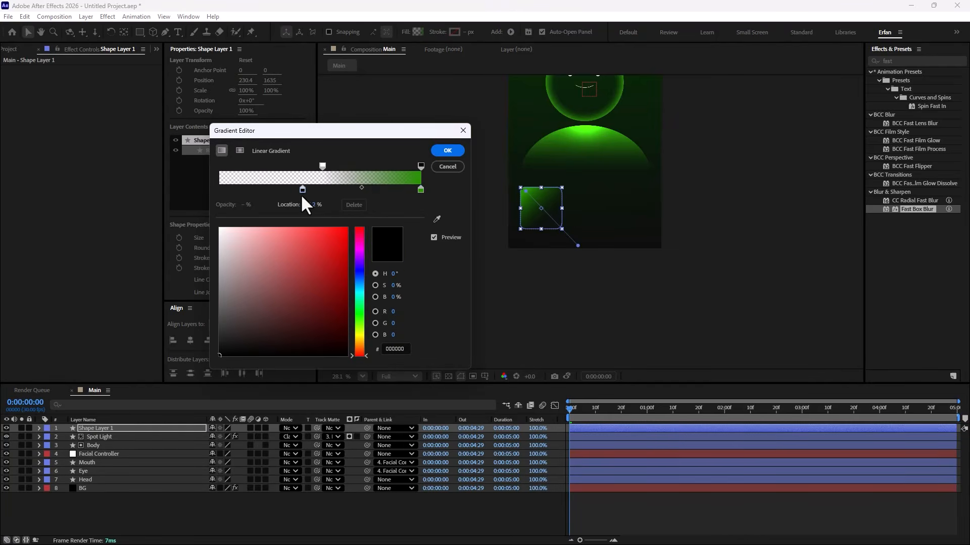
left_click(319, 169)
left_click_drag(319, 169, 286, 193)
left_click(321, 167)
left_click(353, 205)
left_click(301, 190)
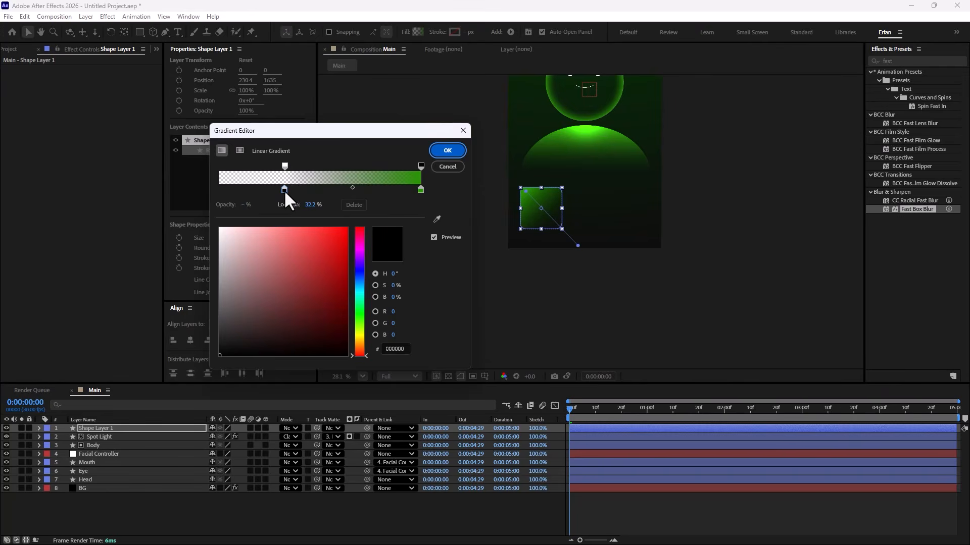
left_click(447, 150)
left_click(330, 520)
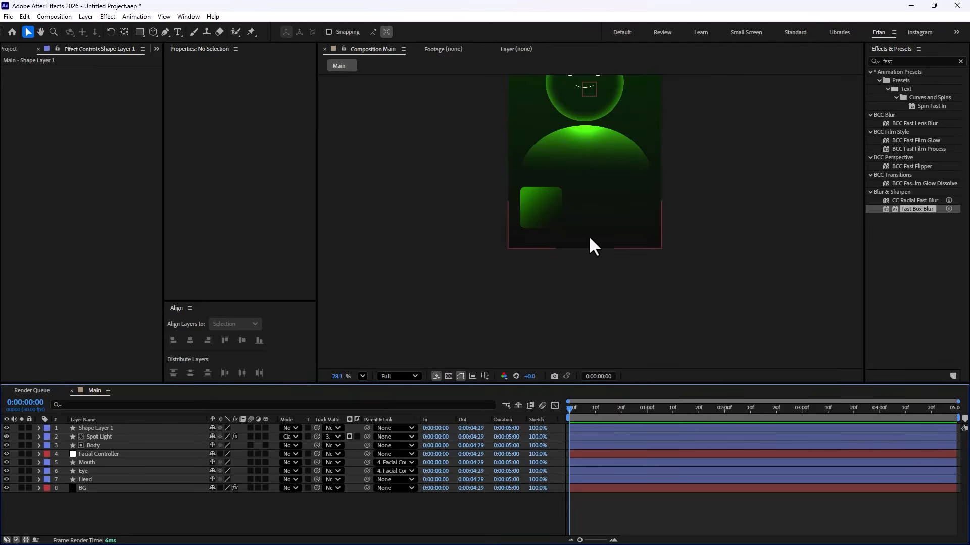
Step: Add the text "1" on the rounded square and set its font size to 142 px
scroll(565, 253, "down", 2)
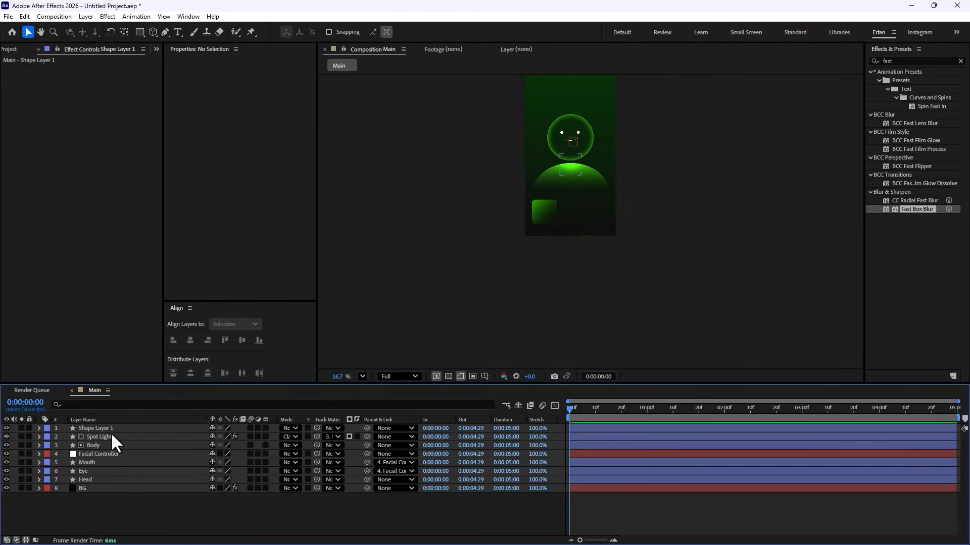
left_click(177, 32)
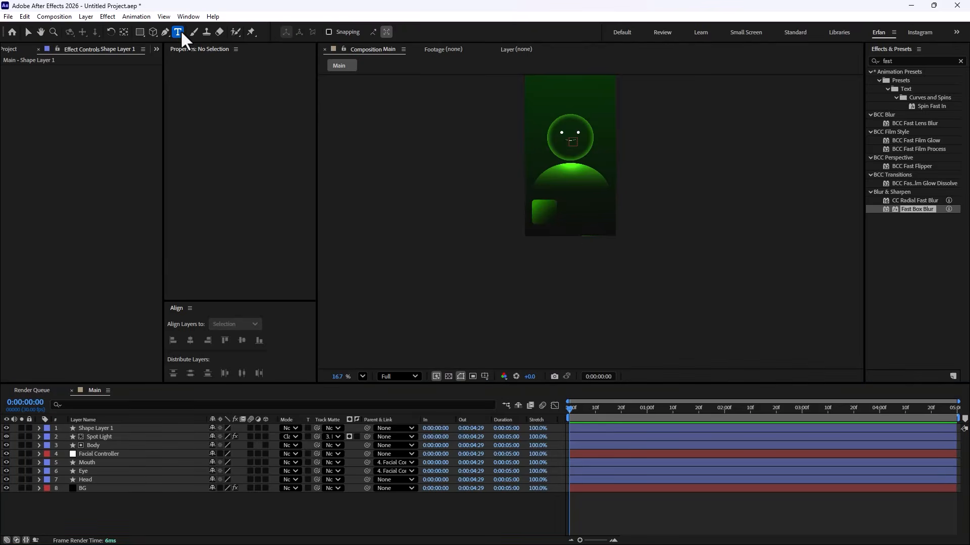
scroll(589, 234, "up", 1)
left_click(521, 208)
type("1")
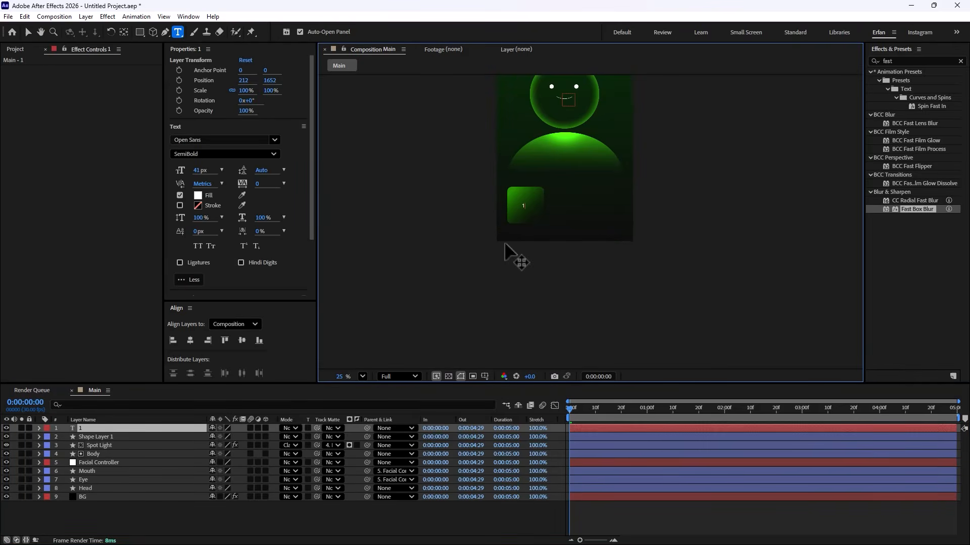
left_click_drag(198, 170, 260, 176)
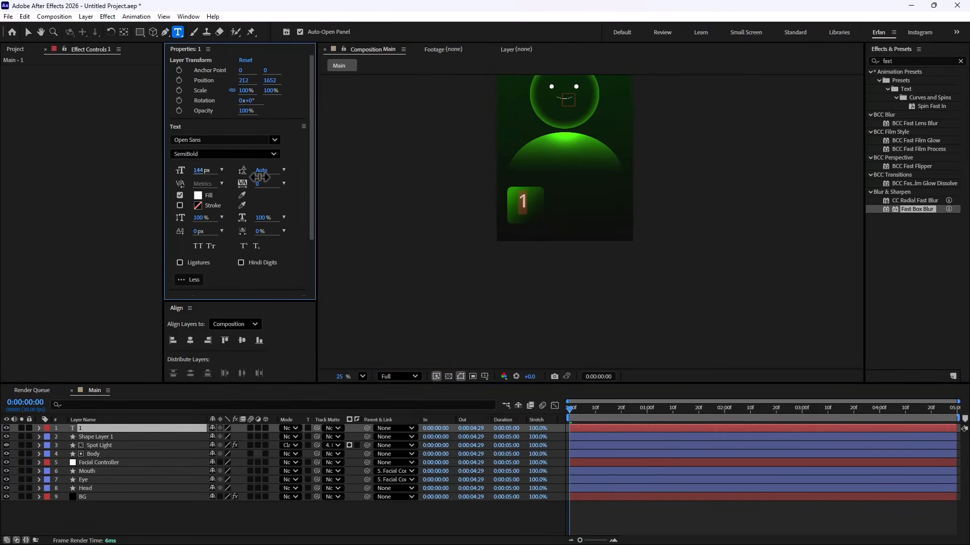
Step: Centre the text "1" within the rounded square, at about position 226, 1676
left_click(28, 32)
scroll(504, 209, "up", 2)
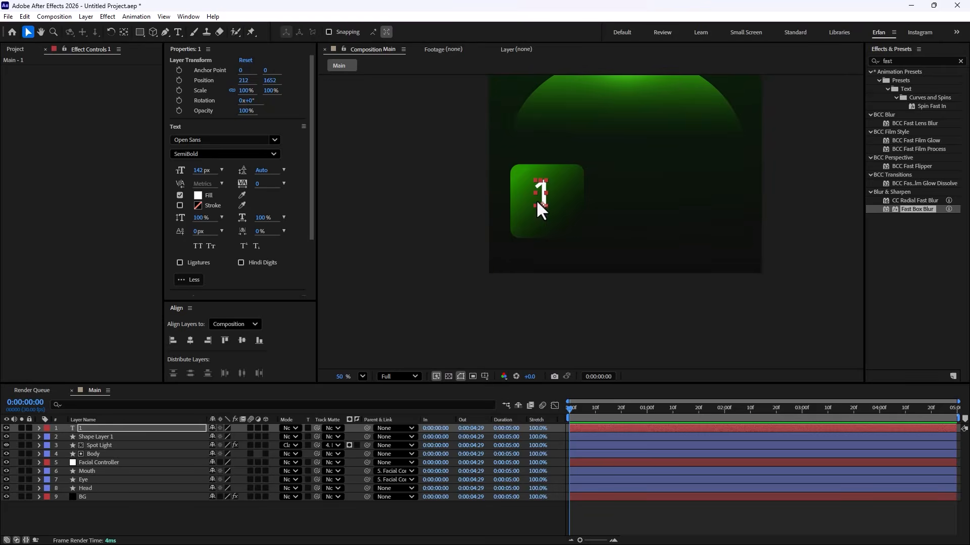
left_click_drag(538, 202, 546, 213)
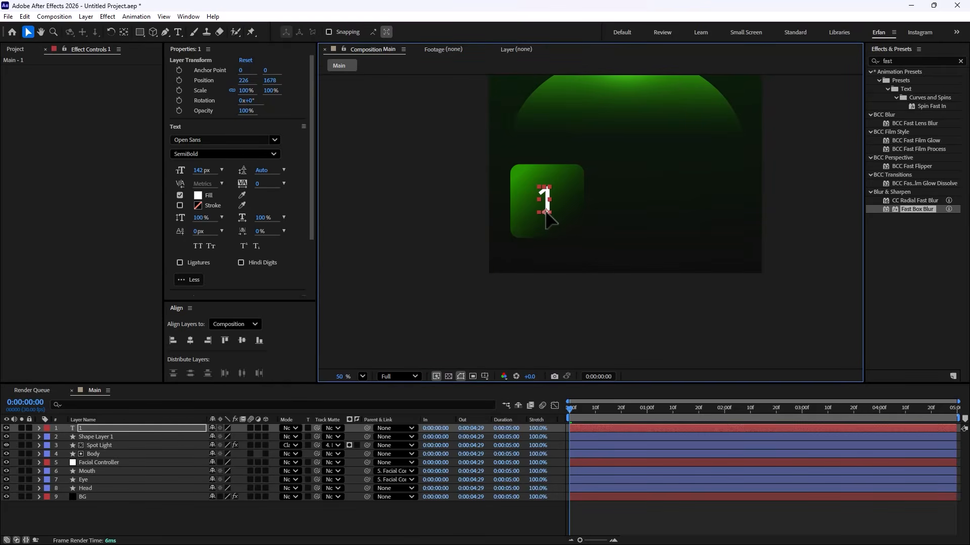
scroll(557, 218, "down", 2)
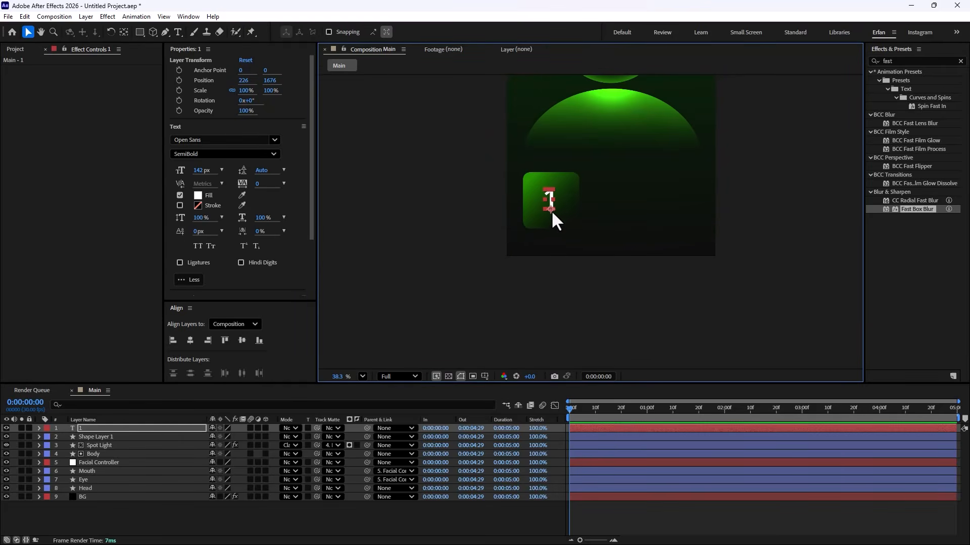
scroll(580, 222, "down", 4)
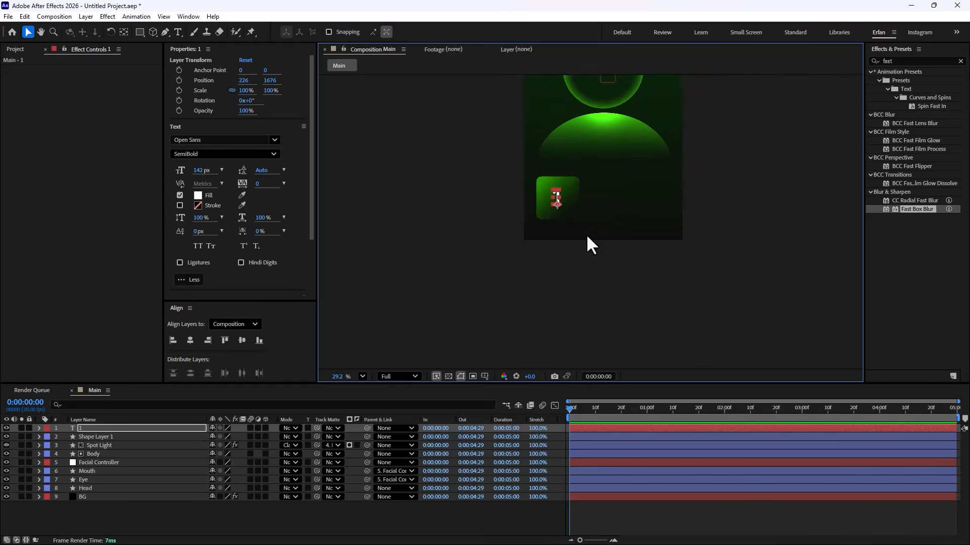
scroll(578, 207, "down", 1)
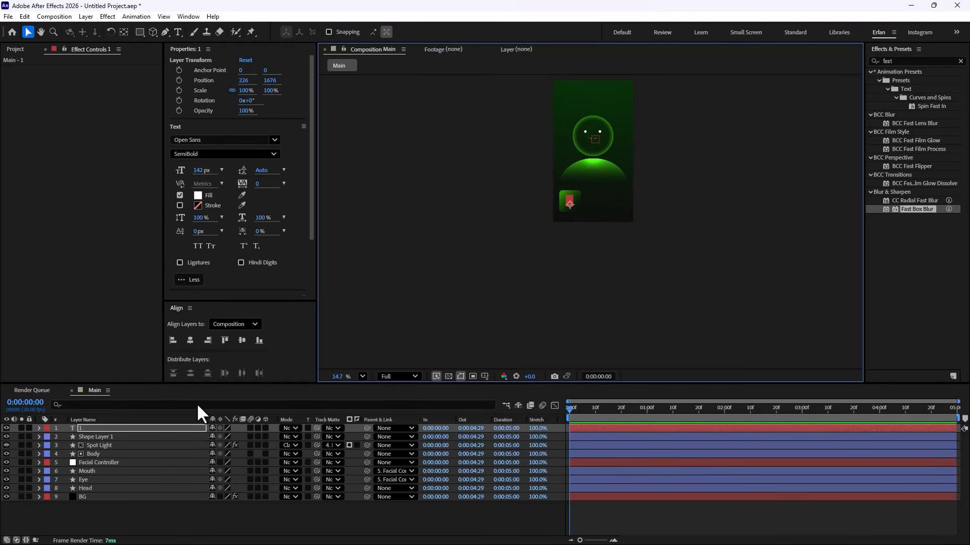
Step: Rename the rounded square's layer as Box
left_click(108, 437)
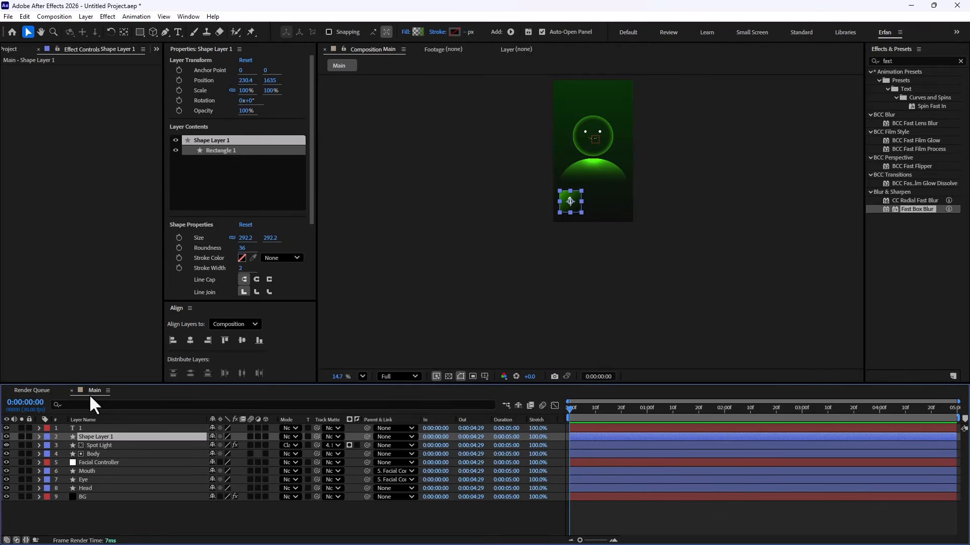
key("Return")
type("Box")
key("Return")
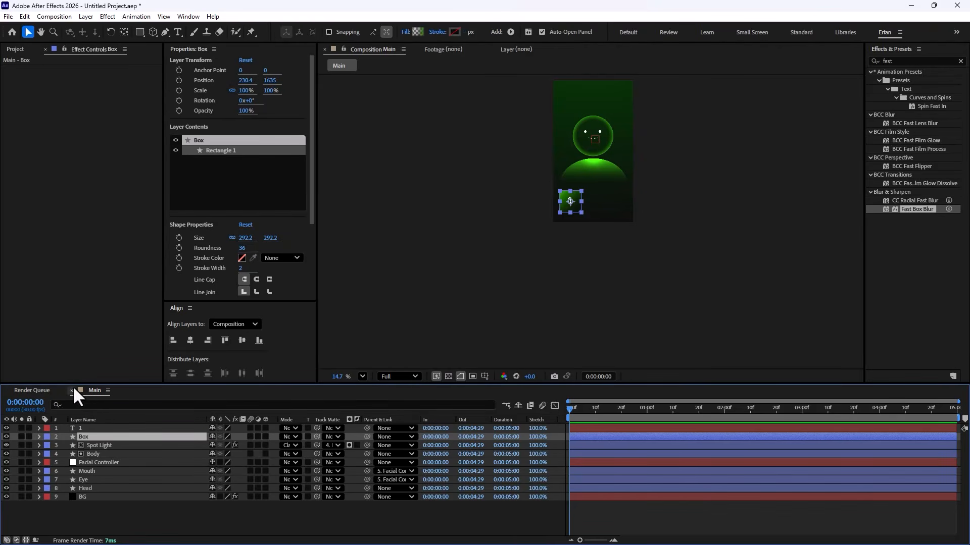
Step: Pre-compose the text layer 1 and Box into a composition named PlaceHolder1, moving all attributes into it
left_click(88, 428, "shift")
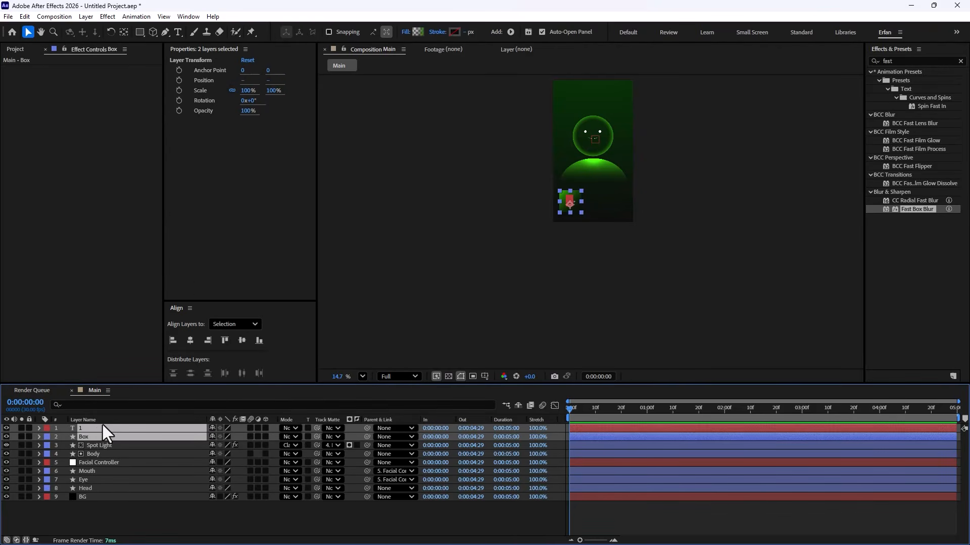
key("ctrl+shift+c")
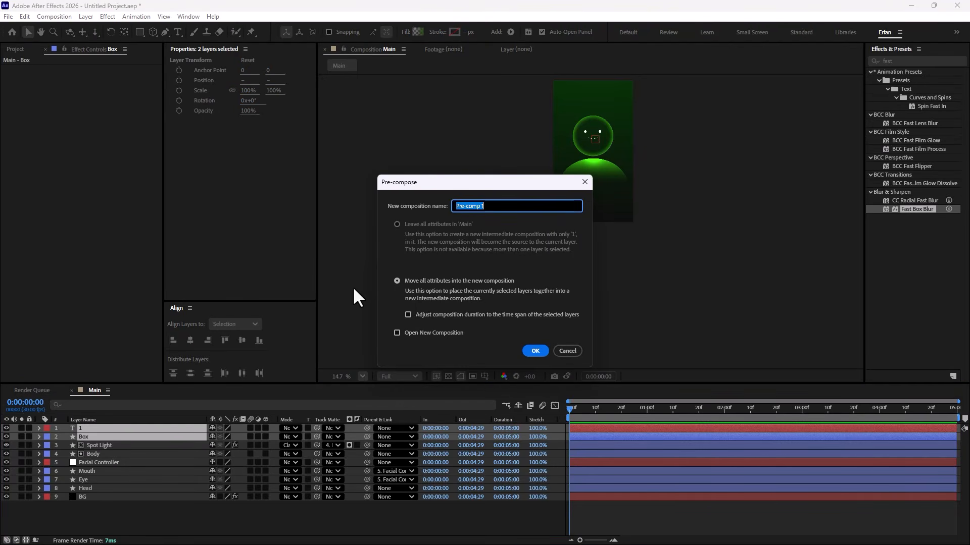
type("PlaceHolder1")
key("Return")
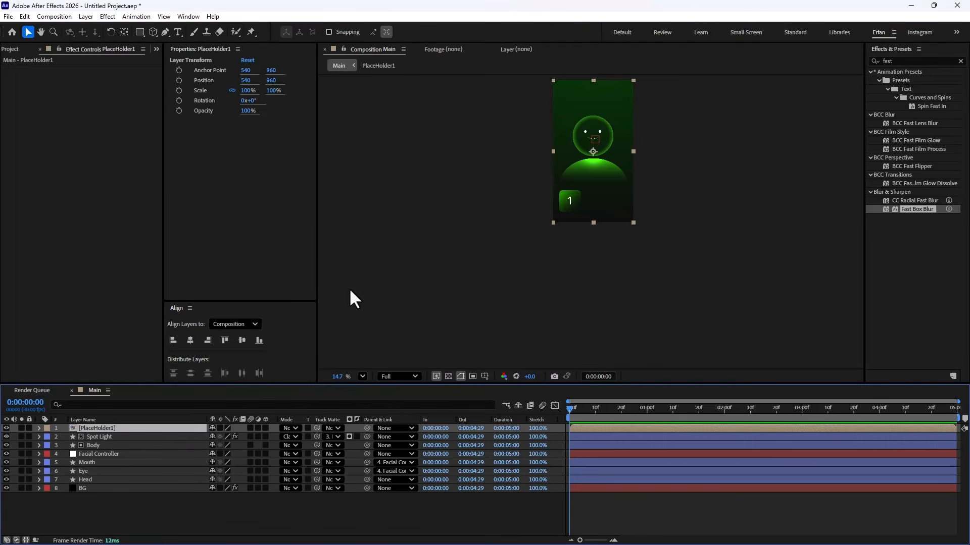
left_click_drag(602, 157, 657, 136)
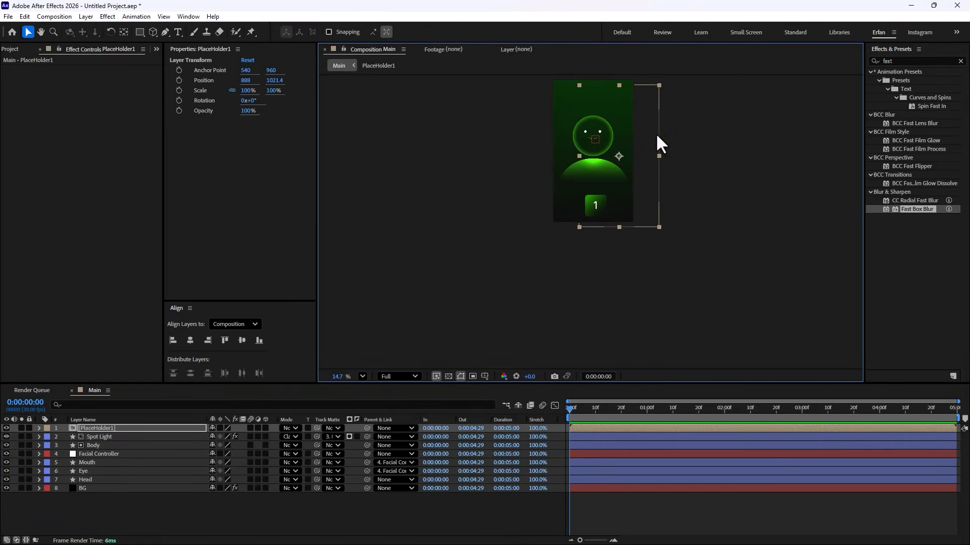
key("ctrl+z")
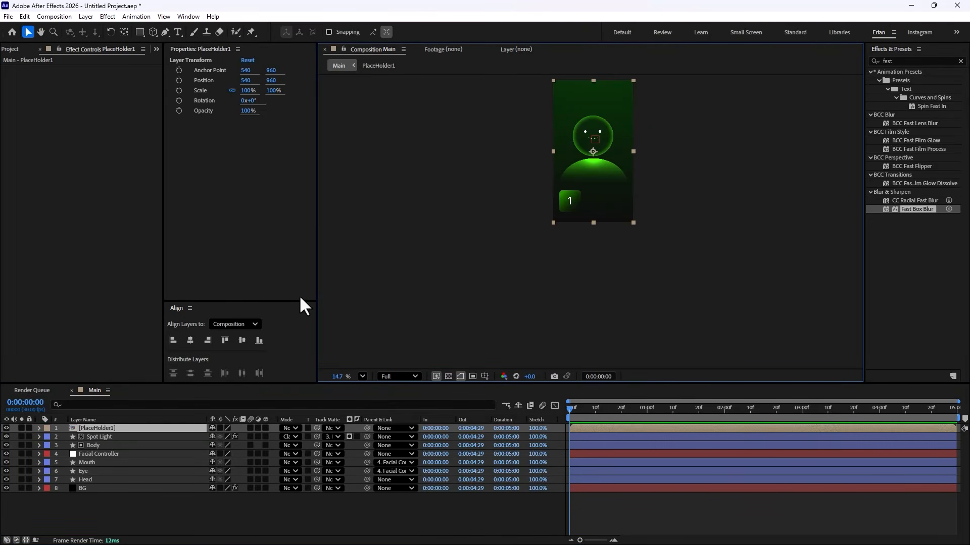
Step: Open the PlaceHolder1 composition and crop it to a region of interest drawn closely around the numbered box
double_click(120, 427)
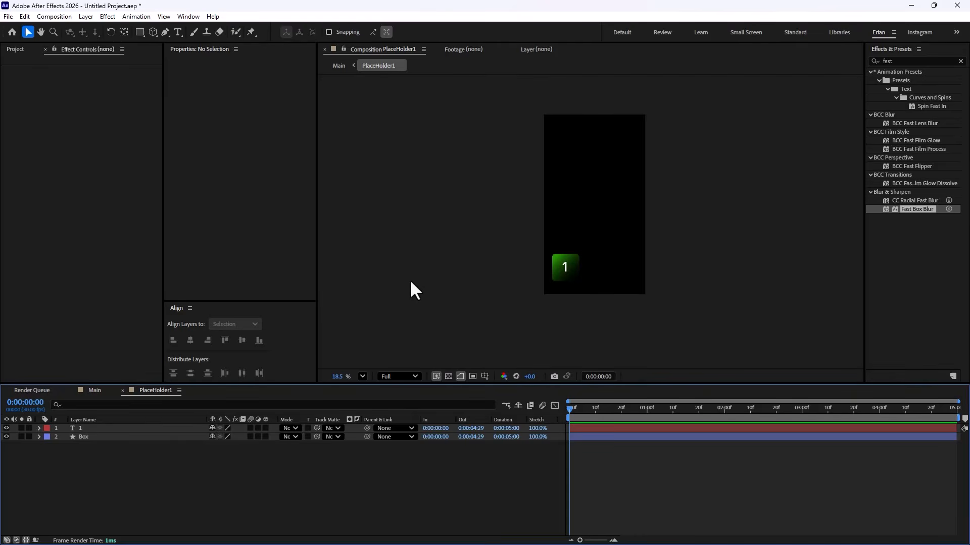
left_click(472, 377)
scroll(566, 307, "up", 2)
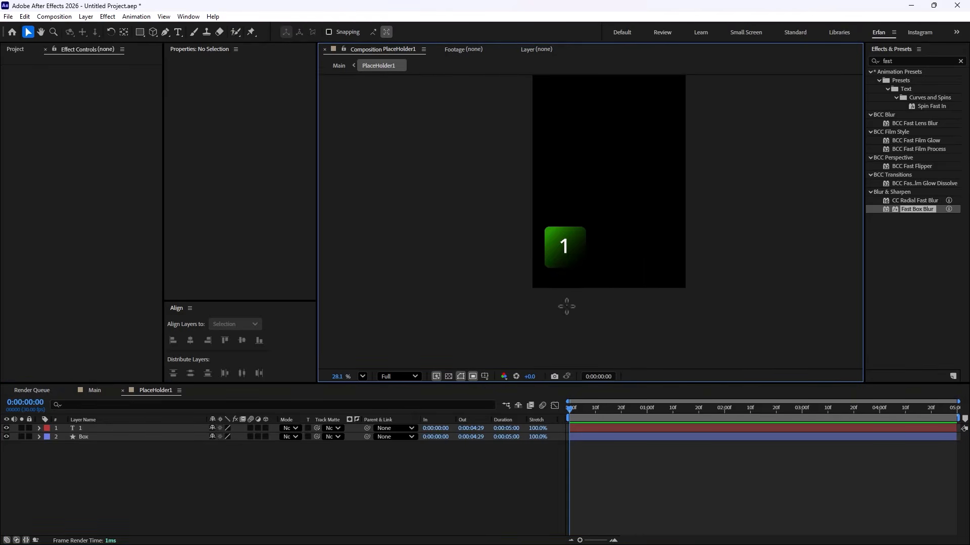
left_click_drag(538, 214, 594, 277)
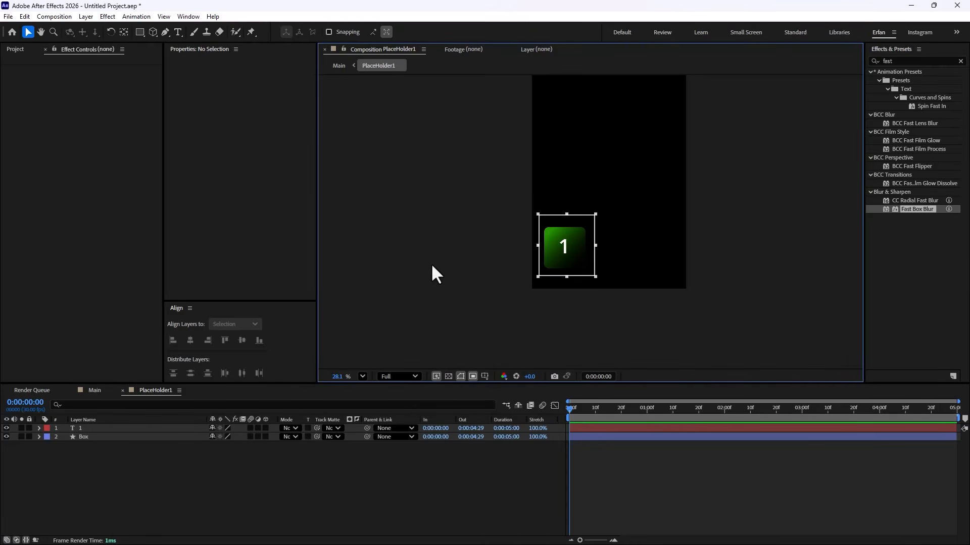
left_click(59, 16)
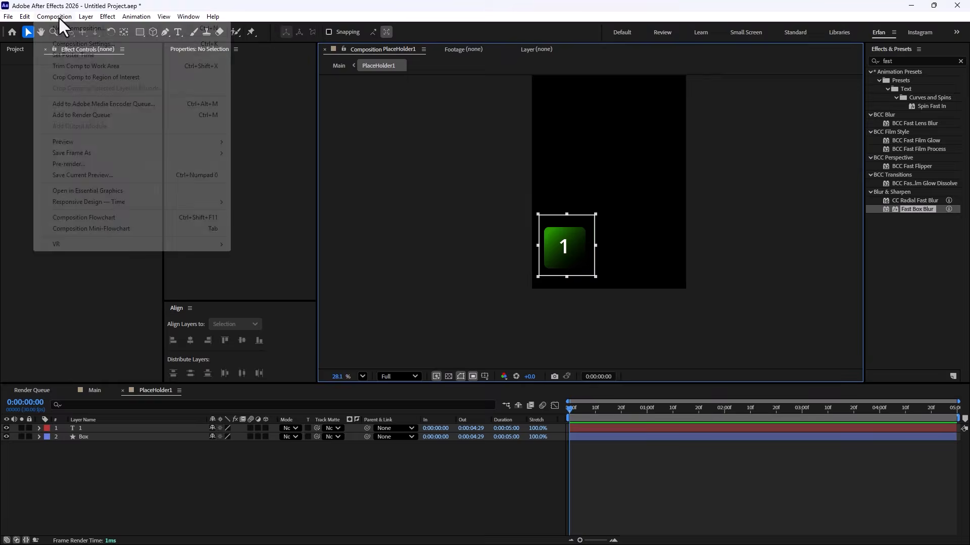
left_click(77, 79)
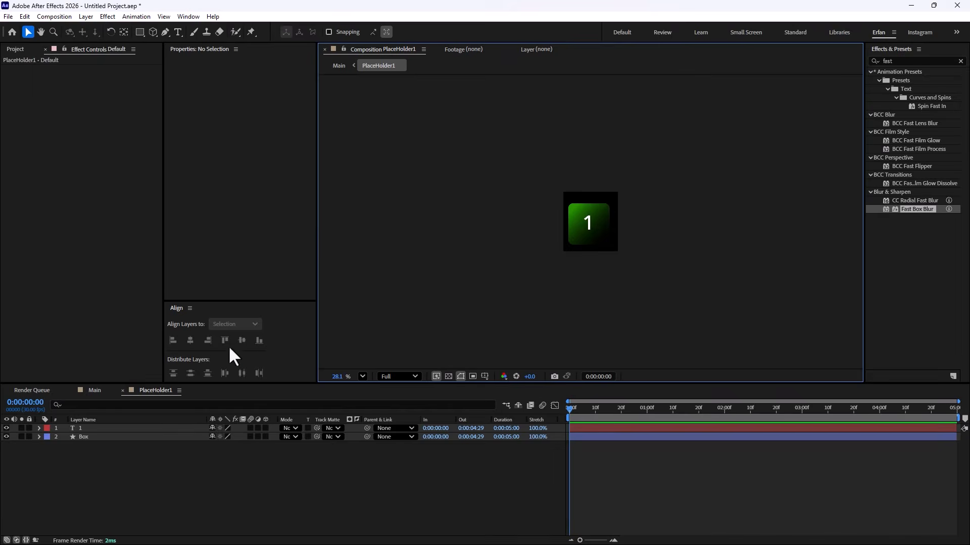
Step: Return to the Main composition and place the cropped PlaceHolder1 below the Body's left side, at about position 232.9, 1649.2
left_click(109, 391)
left_click_drag(592, 159, 569, 205)
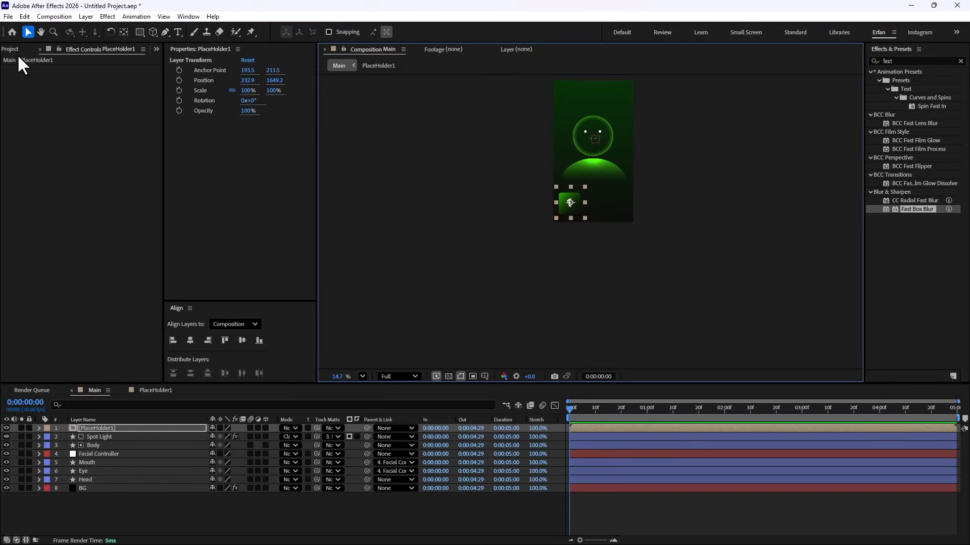
Step: Duplicate the PlaceHolder1 composition twice among the project items
left_click(14, 49)
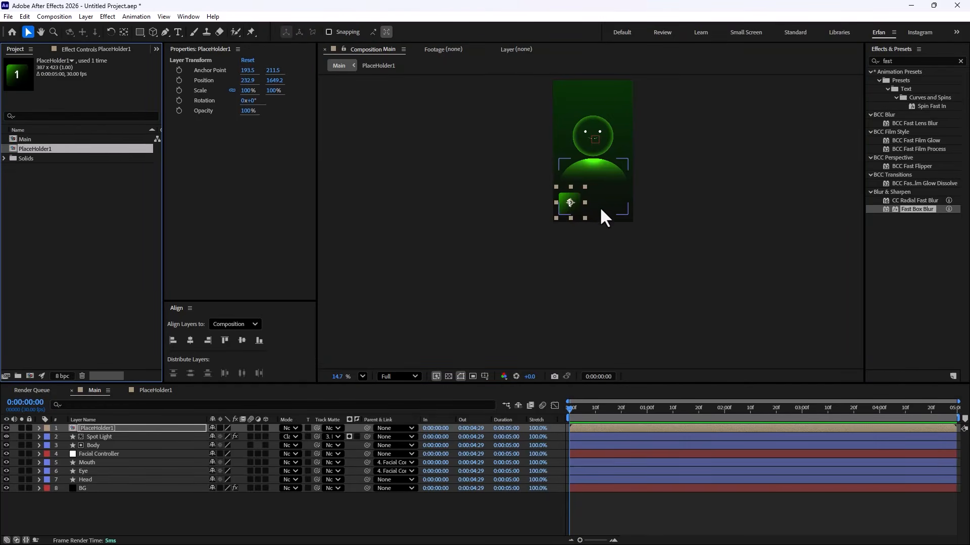
scroll(580, 207, "up", 2)
left_click(92, 147)
key("ctrl+d")
key("ctrl+d")
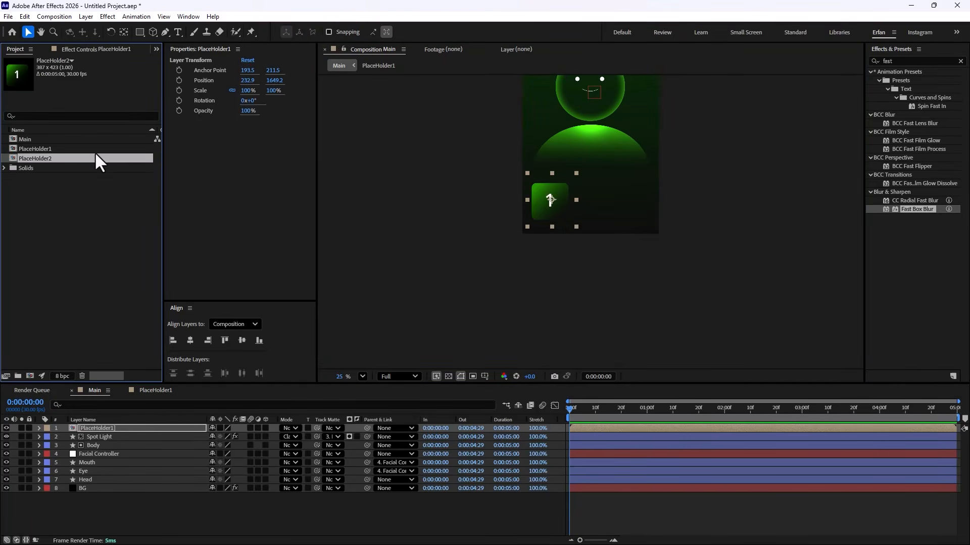
Step: Duplicate the PlaceHolder1 layer twice in the Main composition
scroll(565, 226, "up", 1)
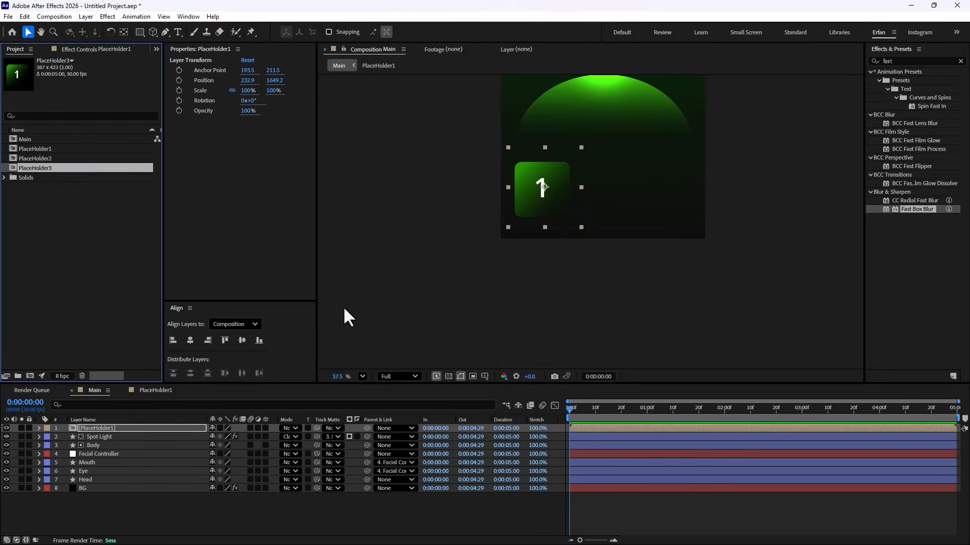
left_click(123, 429)
key("ctrl+d")
key("ctrl+d")
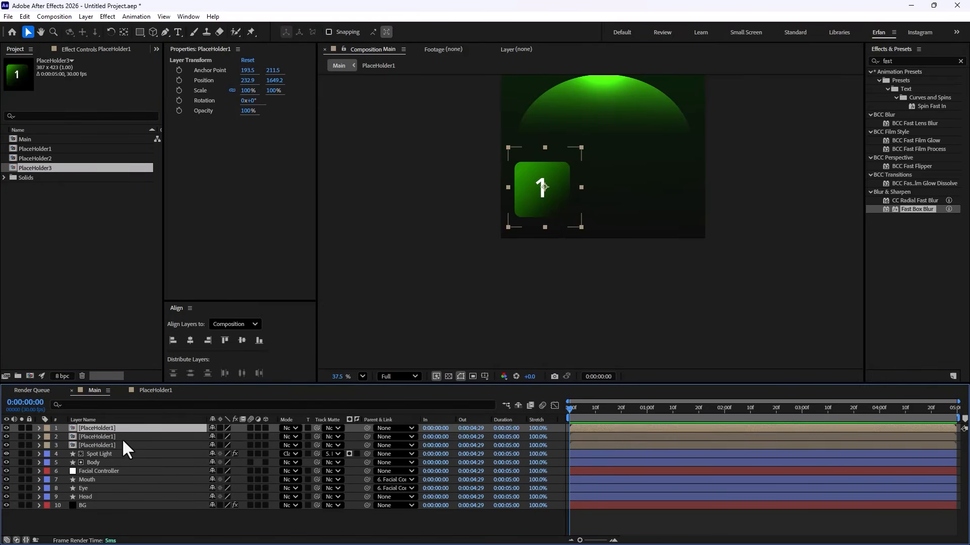
Step: Move the second PlaceHolder1 layer horizontally to the composition's lower-right part, at about position 864.9, 1649.2
left_click(116, 438)
left_click_drag(538, 199, 668, 191)
left_click(117, 428)
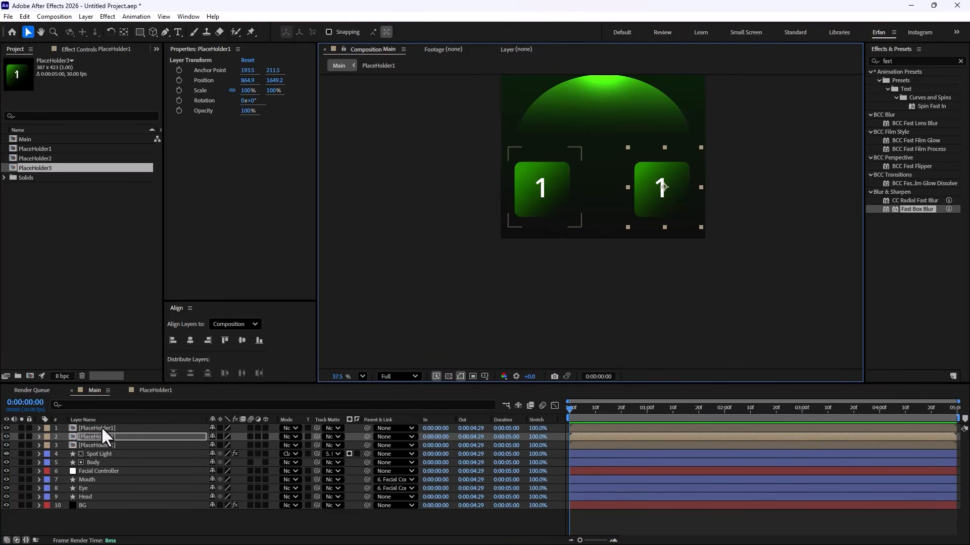
Step: Move the top PlaceHolder1 layer between the other two boxes, at about position 547.6, 1649.2, and make it the second layer
left_click_drag(550, 204, 607, 208)
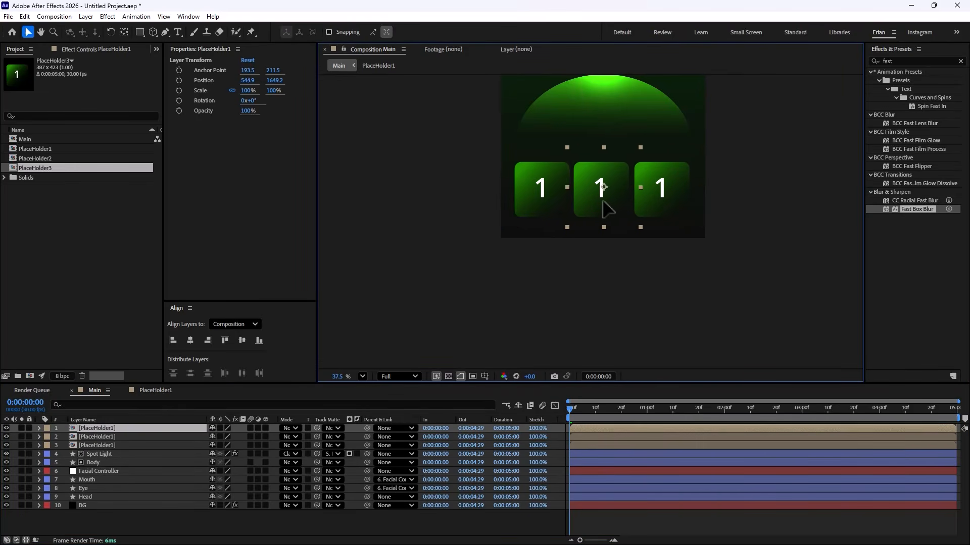
left_click(106, 436)
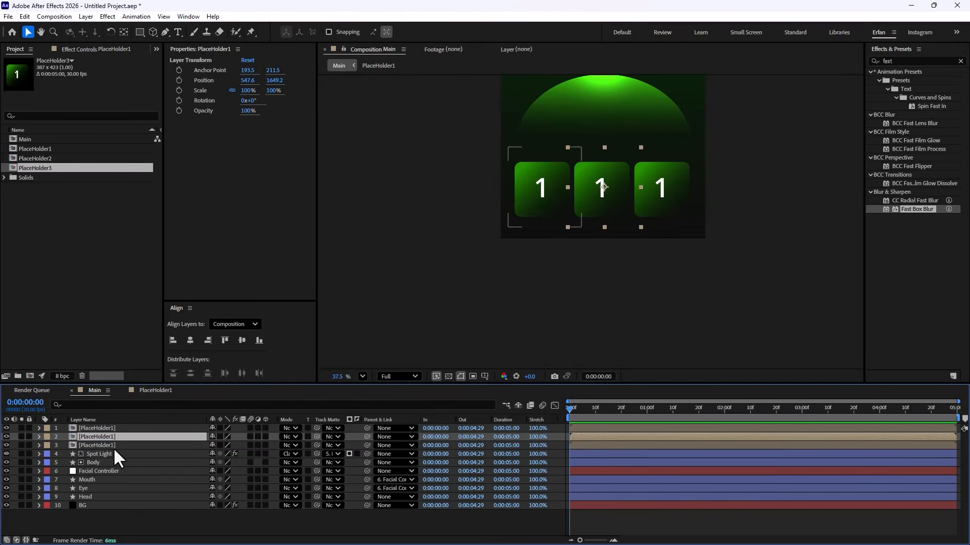
Step: Distribute the three PlaceHolder1 layers evenly in the horizontal direction, aligned relative to the selection
left_click(173, 445)
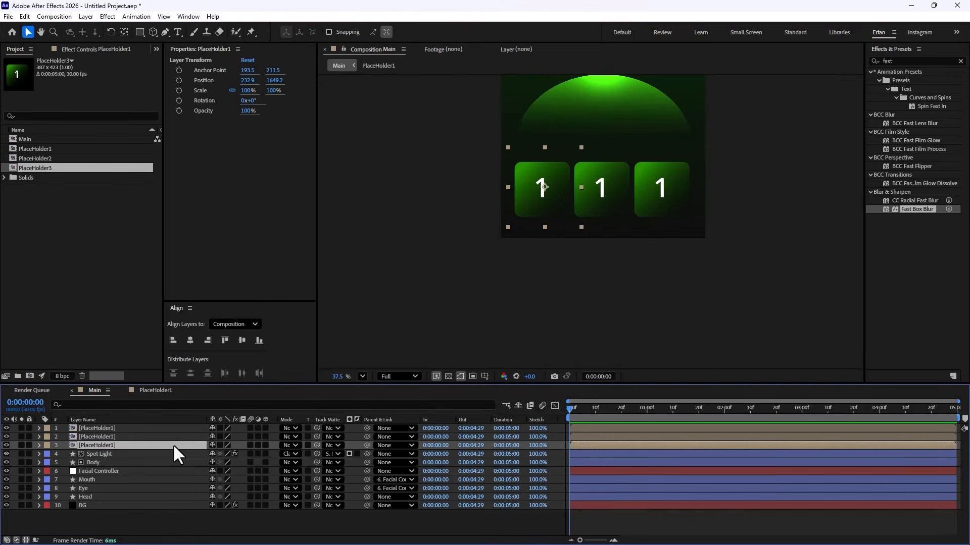
left_click(101, 429, "shift")
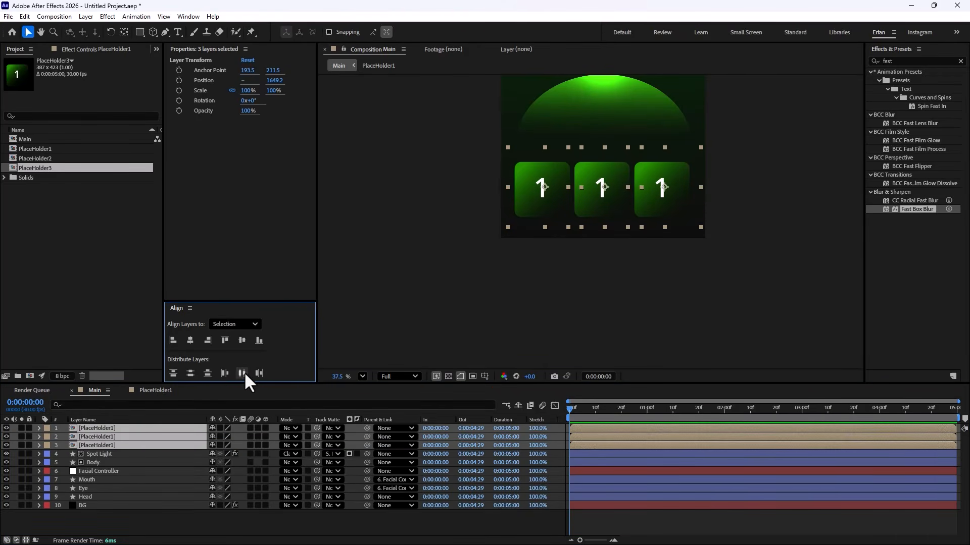
left_click(745, 279)
scroll(523, 198, "down", 5)
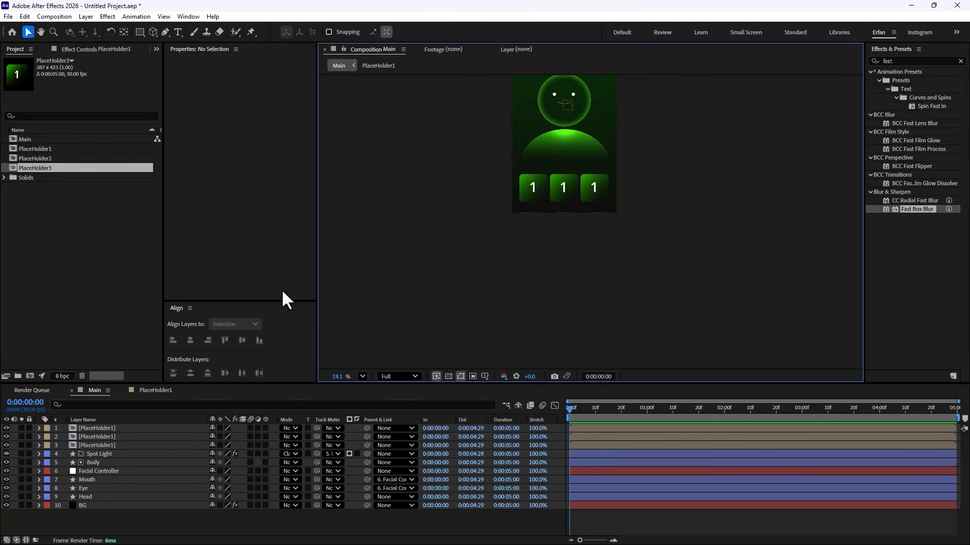
Step: Try changing the number text inside the middle PlaceHolder1 composition to 2, and check the boxes in the Main composition
double_click(116, 437)
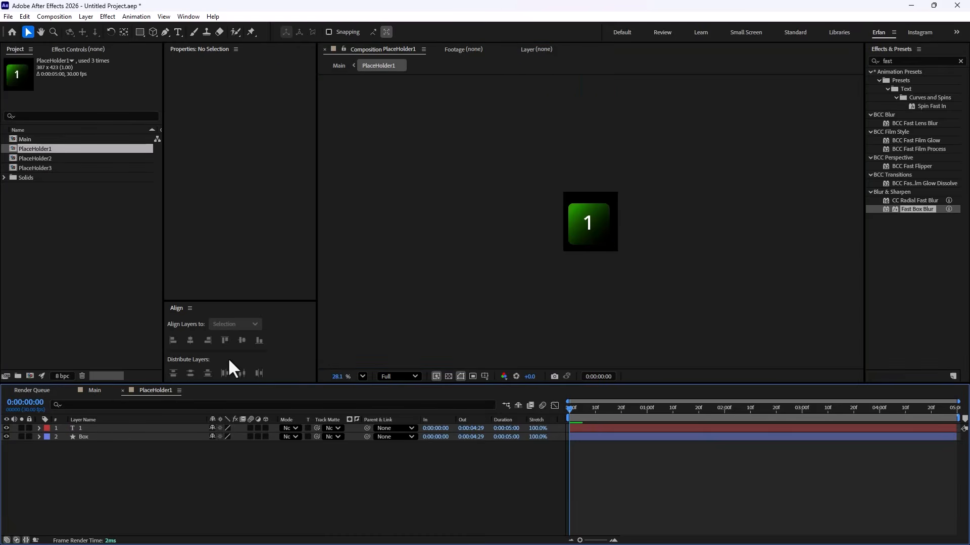
left_click(87, 429)
left_click(141, 481)
left_click(97, 428)
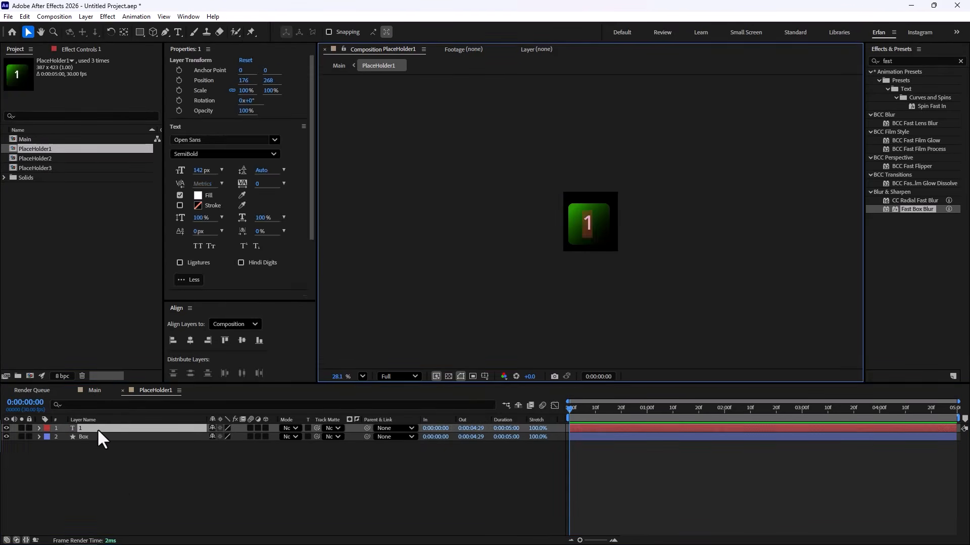
type("2")
left_click(193, 476)
left_click(104, 393)
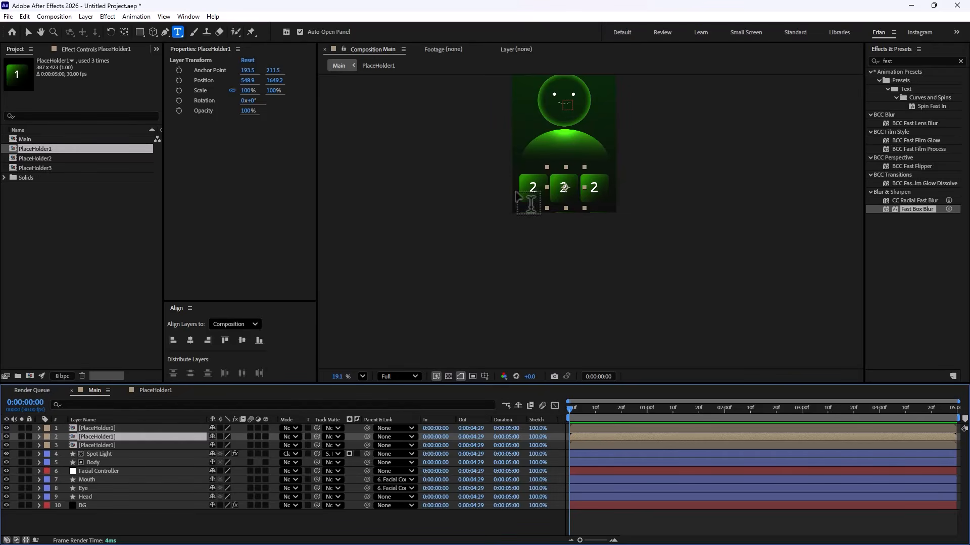
Step: Change the PlaceHolder1 number text back to 1 and return to the Main composition
left_click(152, 392)
double_click(93, 428)
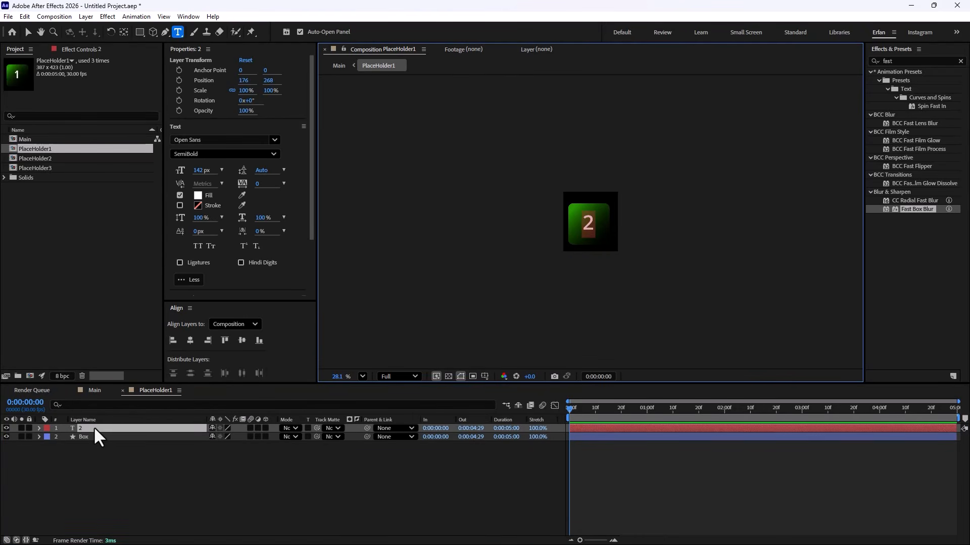
type("1")
left_click(122, 476)
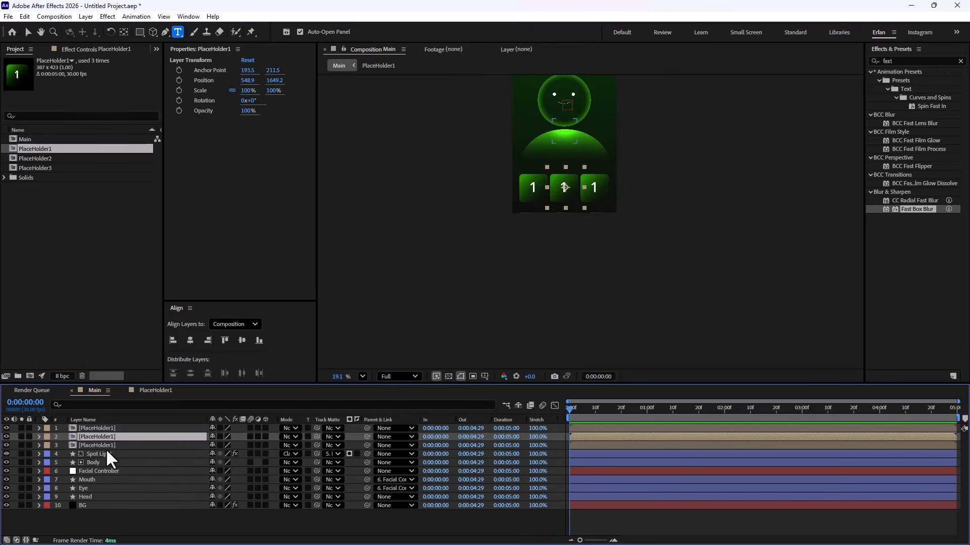
Step: Replace the middle PlaceHolder1 layer with the PlaceHolder2 composition and the top PlaceHolder1 layer with PlaceHolder3, keeping their positions
left_click(107, 444)
left_click(108, 437)
left_click(40, 159)
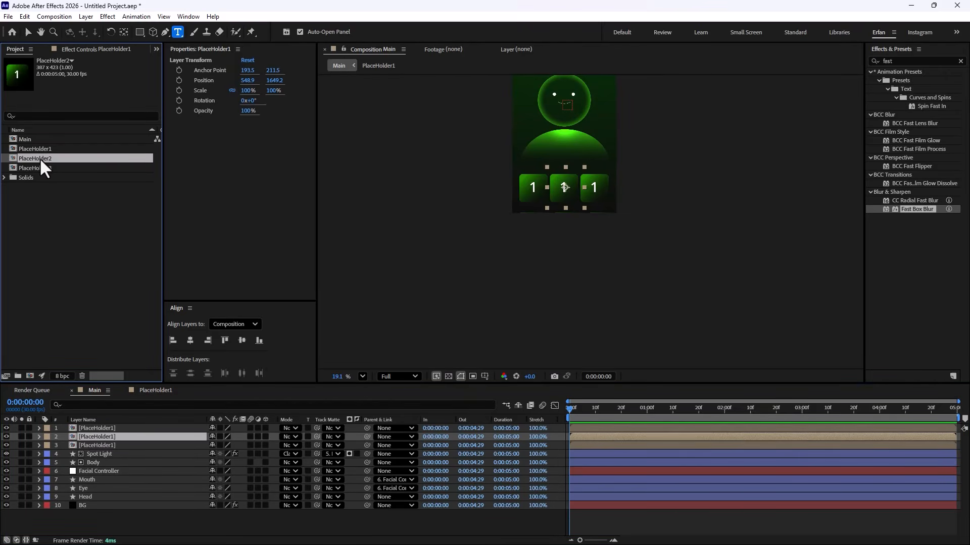
left_click_drag(42, 166, 114, 436)
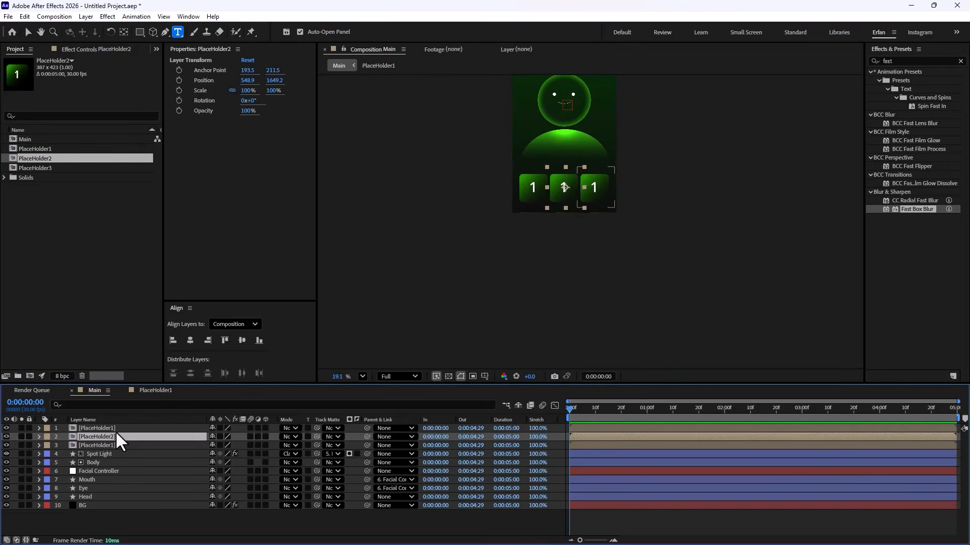
left_click(113, 429)
left_click(45, 169)
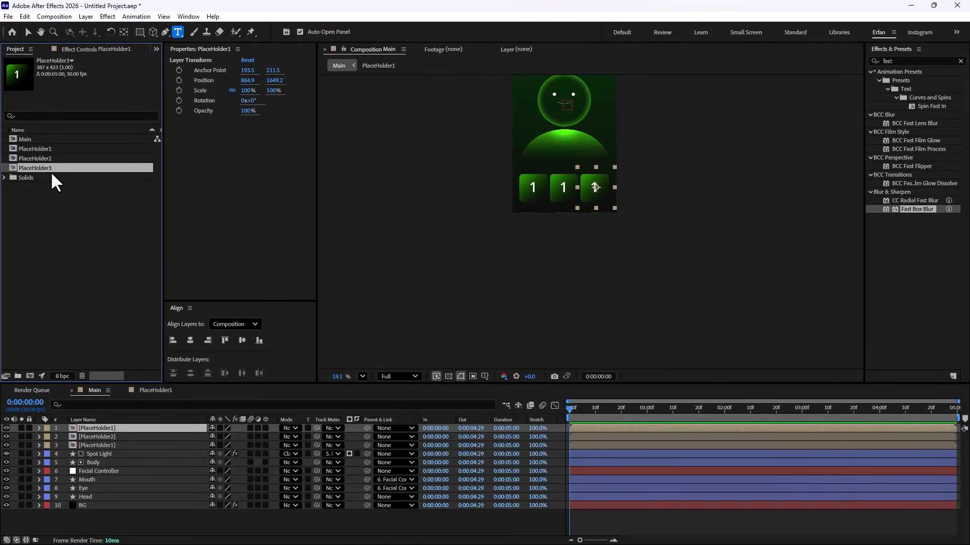
left_click_drag(48, 171, 99, 429)
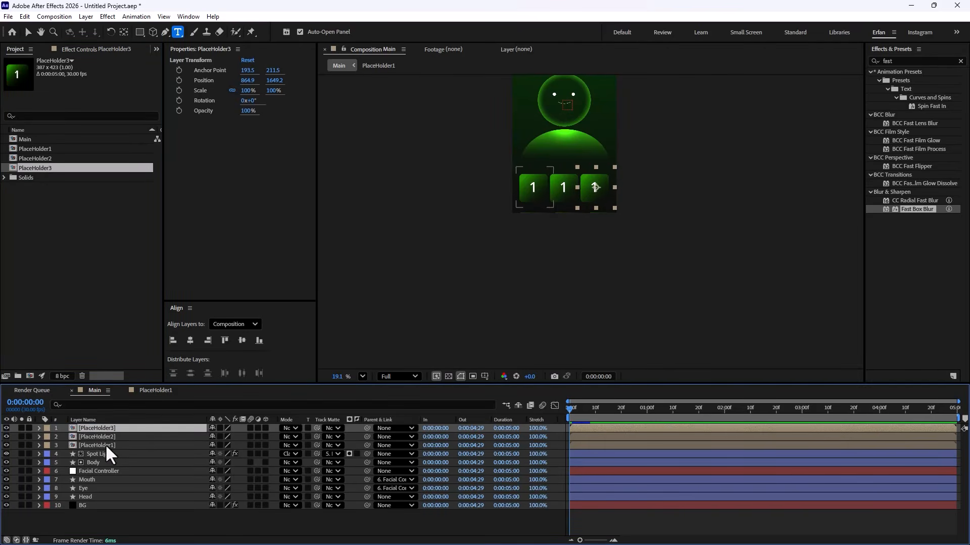
Step: Change the number text inside the PlaceHolder2 composition to 2 and return to the Main composition
double_click(105, 438)
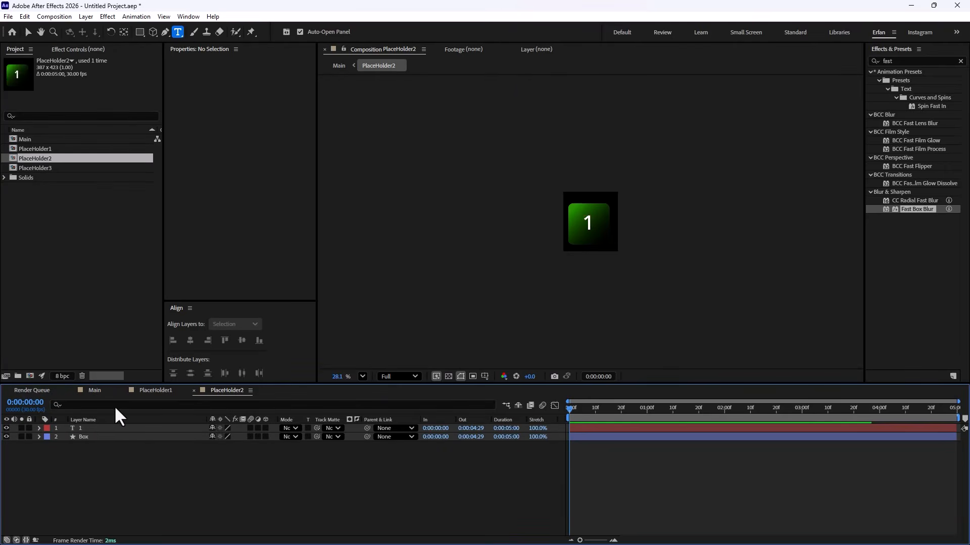
double_click(95, 429)
type("2")
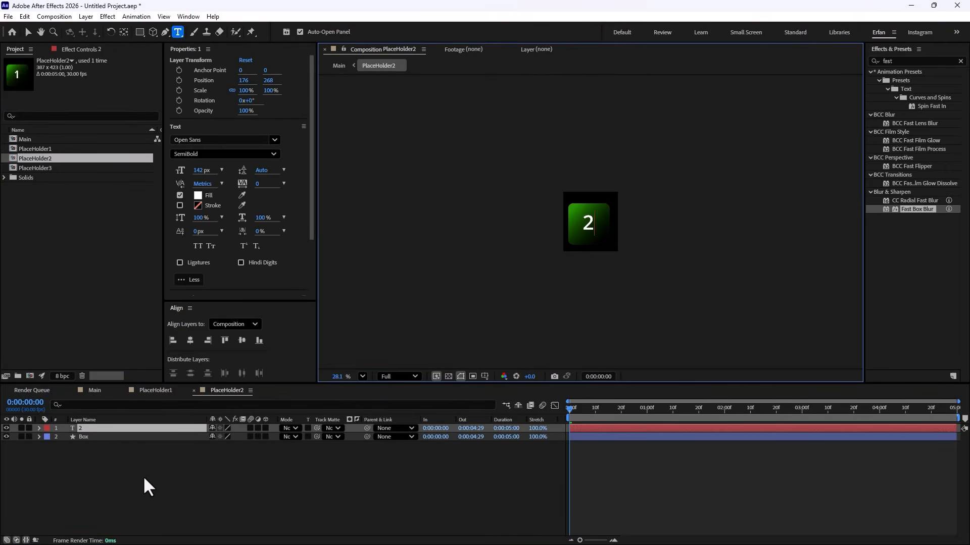
left_click(143, 476)
left_click(94, 390)
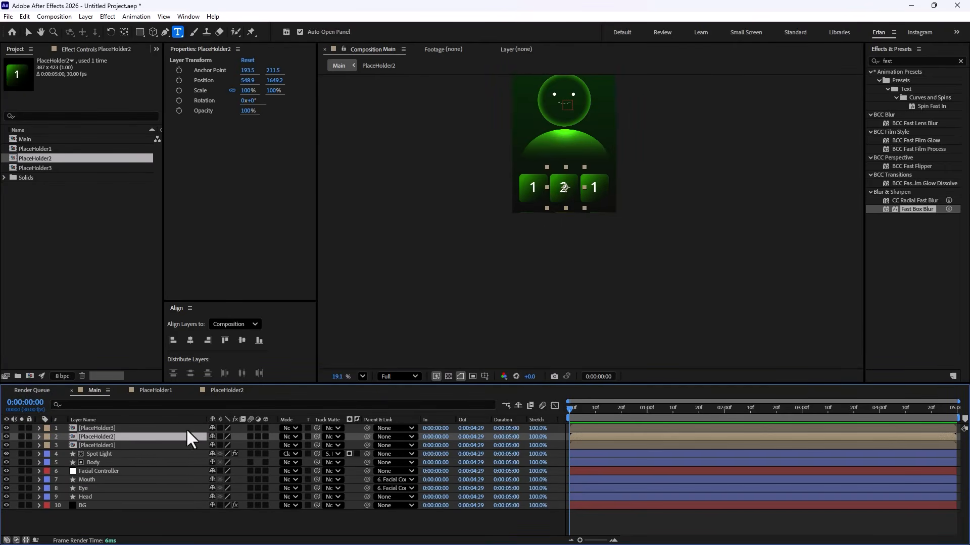
Step: Change the number text inside the PlaceHolder3 composition to 3 and return to the Main composition
double_click(118, 429)
double_click(96, 428)
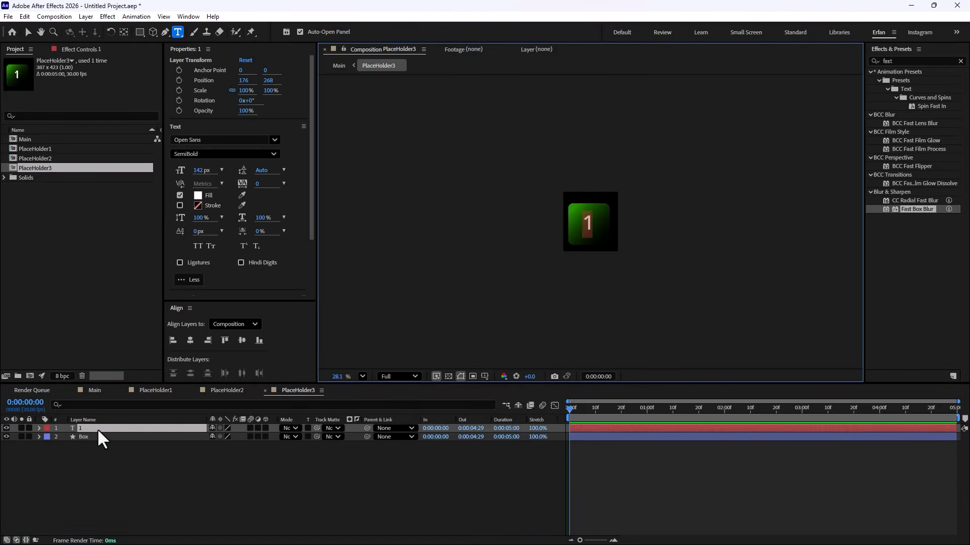
type("3")
left_click(96, 391)
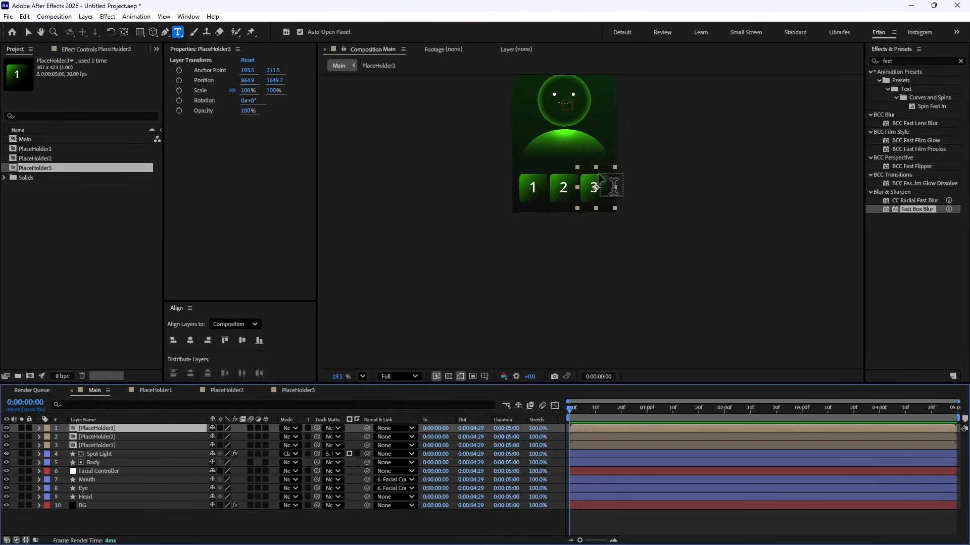
Step: Start Position keyframing on the Facial Controller layer at frame 0 of the Main composition
left_click(29, 34)
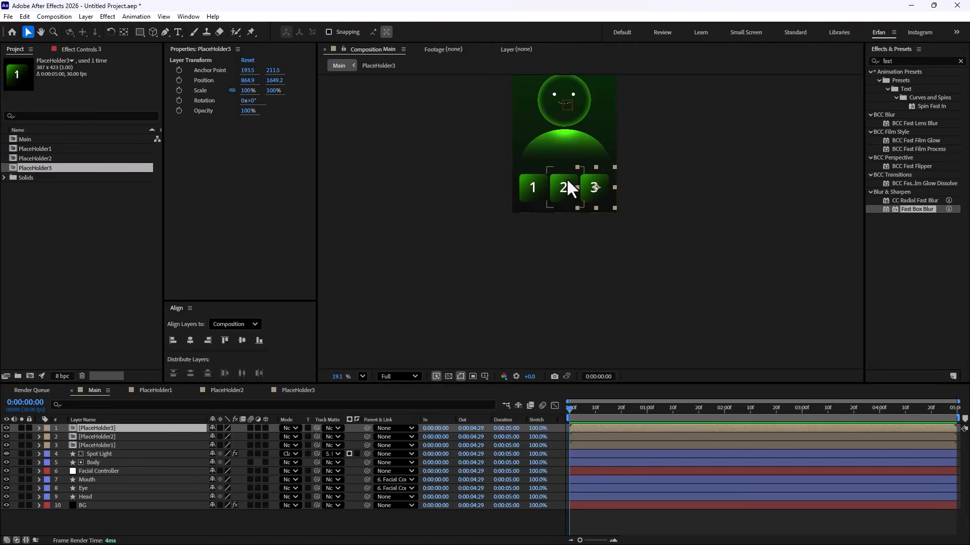
left_click_drag(563, 147, 564, 203)
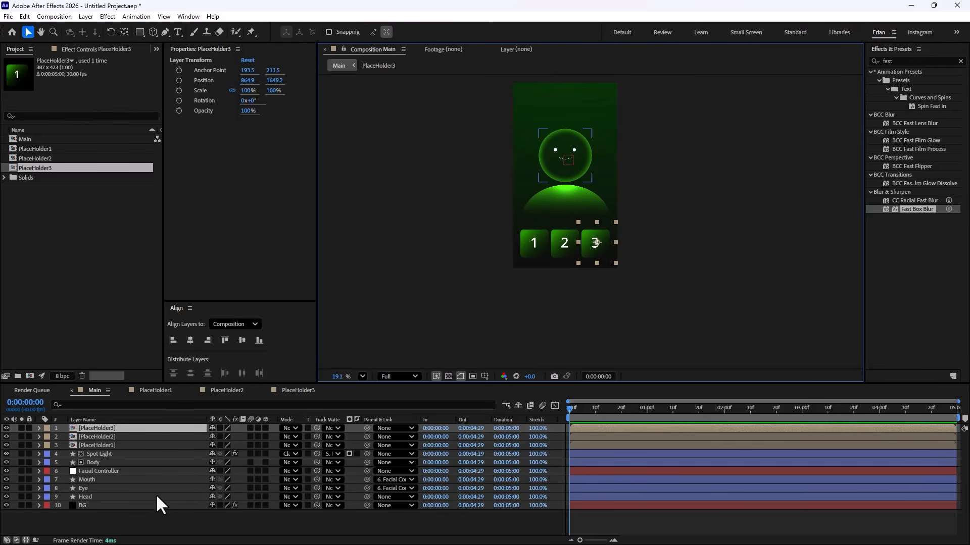
left_click(110, 471)
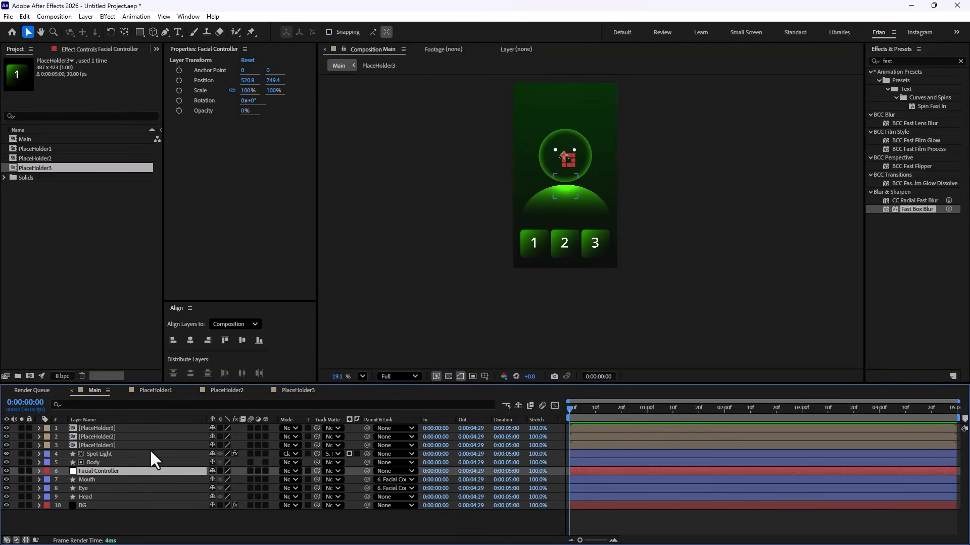
key("p")
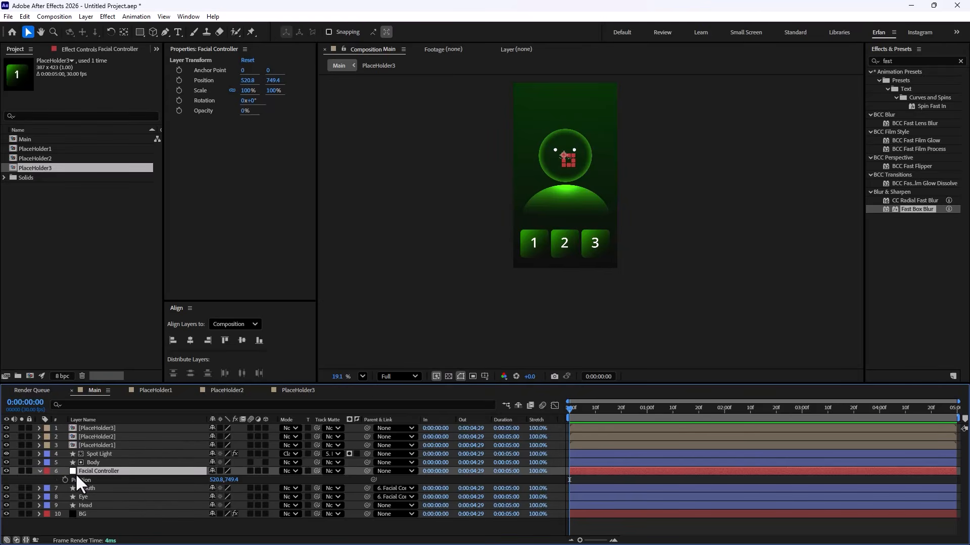
left_click(65, 478)
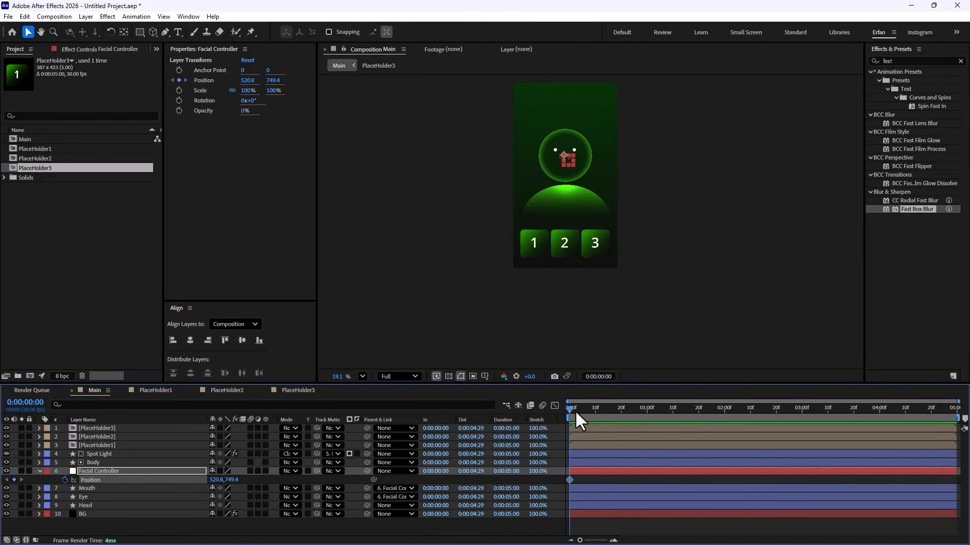
Step: At 0:00:00:20, move the Facial Controller toward box 1, to about position 456.8, 852.5, as a second Position keyframe
left_click_drag(575, 413, 619, 429)
scroll(564, 259, "up", 1)
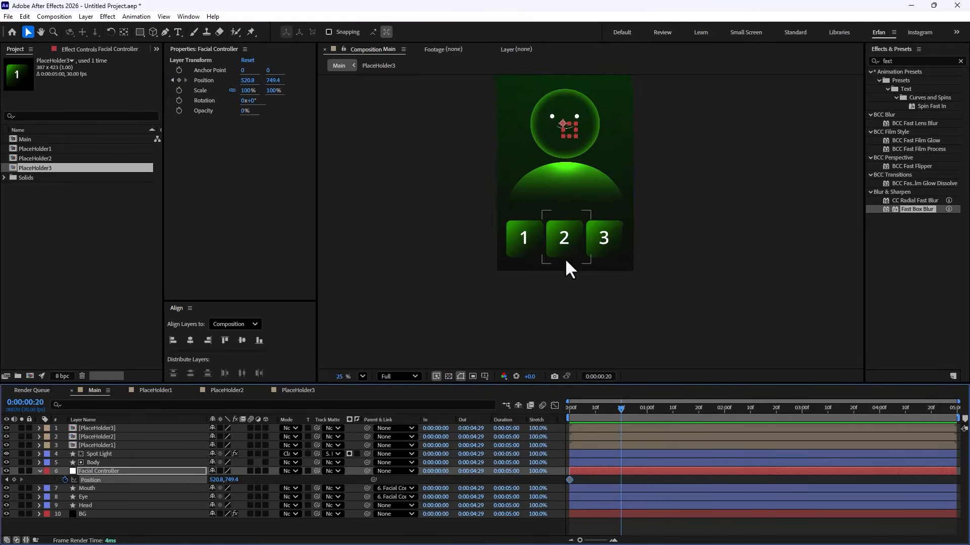
scroll(566, 261, "up", 1)
left_click_drag(563, 105, 553, 121)
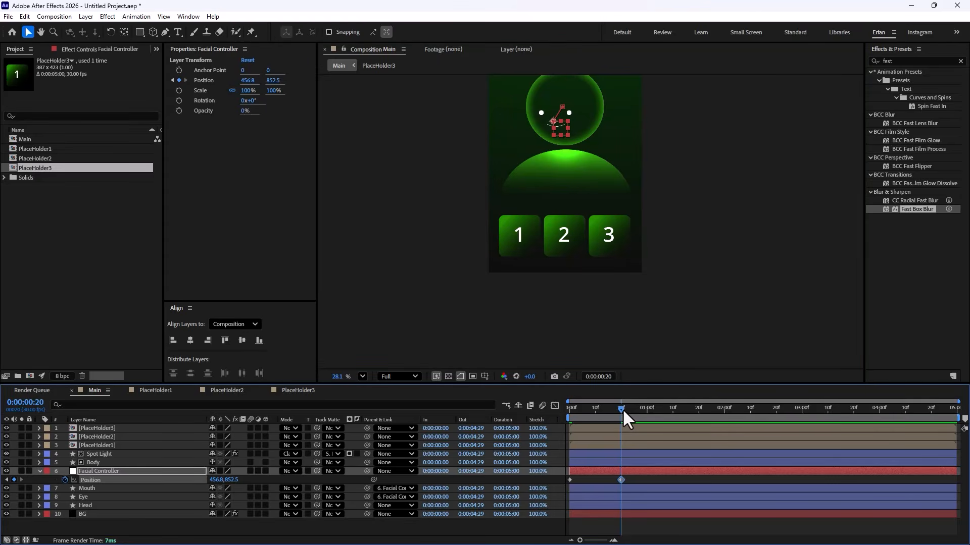
Step: Start Position and Opacity keyframing on the PlaceHolder1 layer at frame 0
left_click_drag(622, 408, 570, 424)
left_click(108, 445)
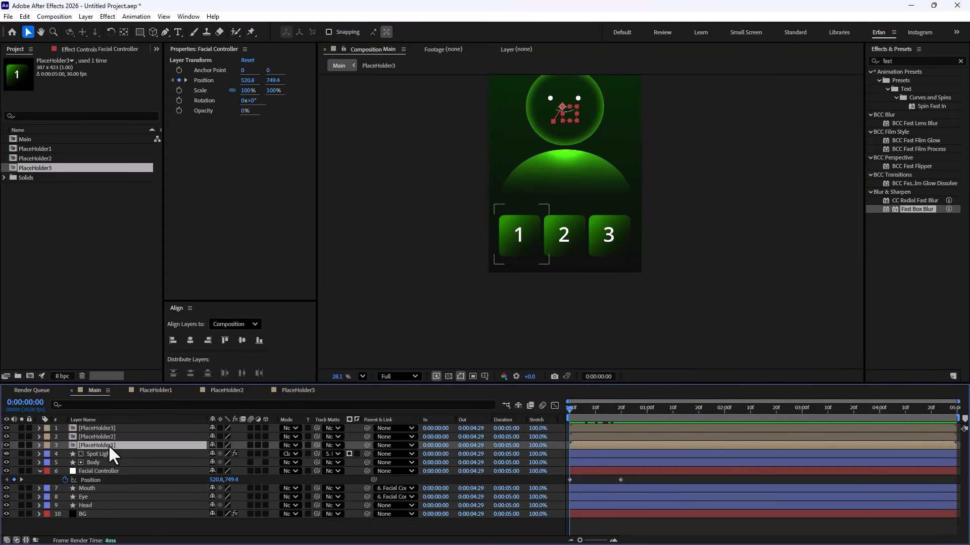
key("p")
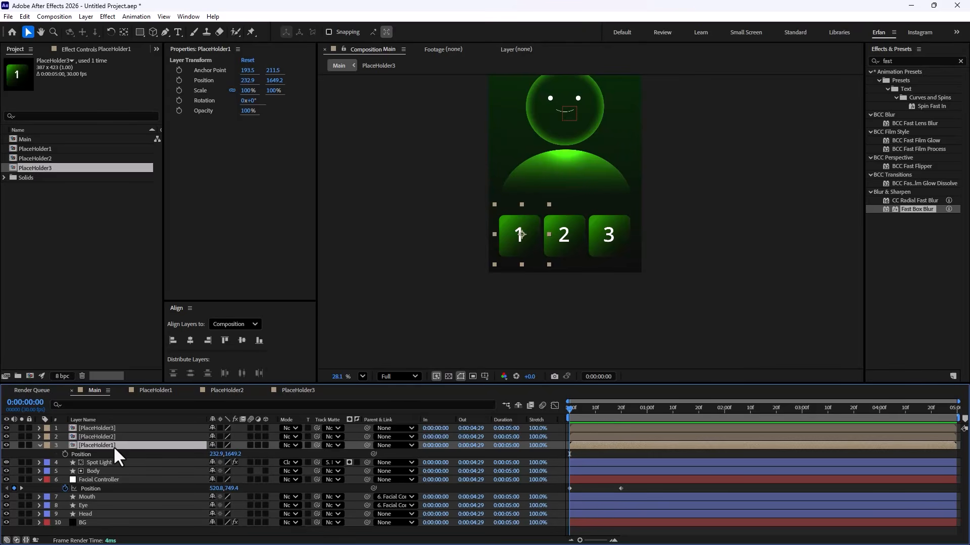
key("shift+t")
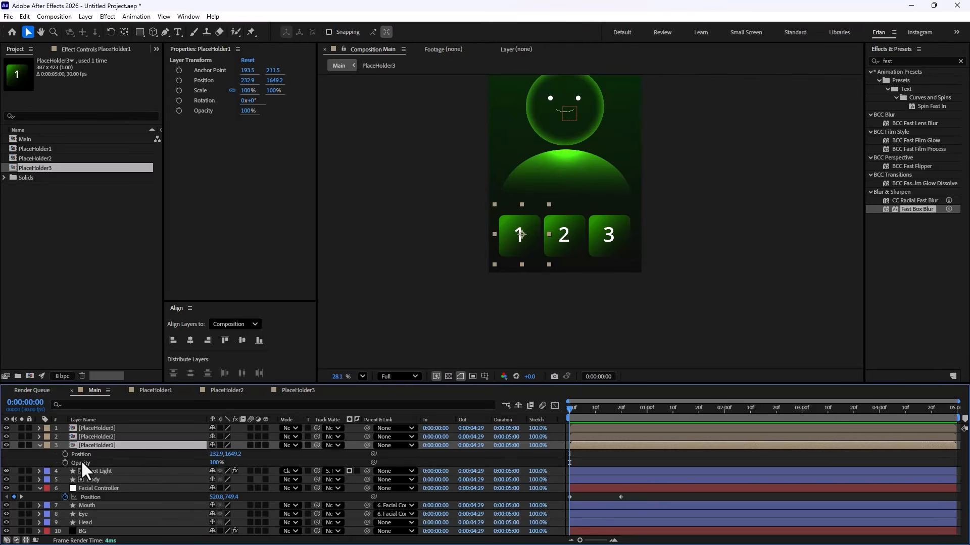
left_click(65, 454)
left_click(65, 462)
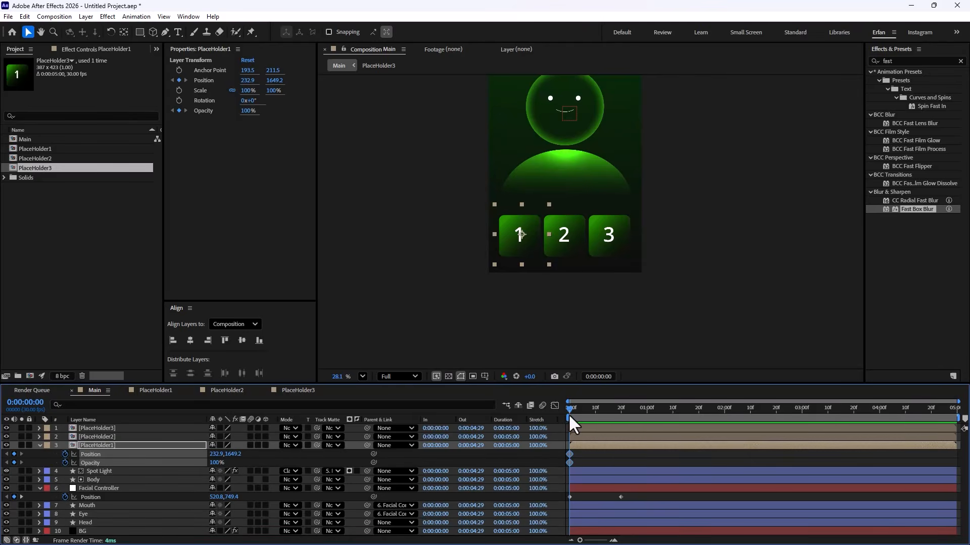
Step: Add Position and Opacity keyframes with the same values to the PlaceHolder1 layer at 0:00:00:20
left_click_drag(568, 414, 619, 435)
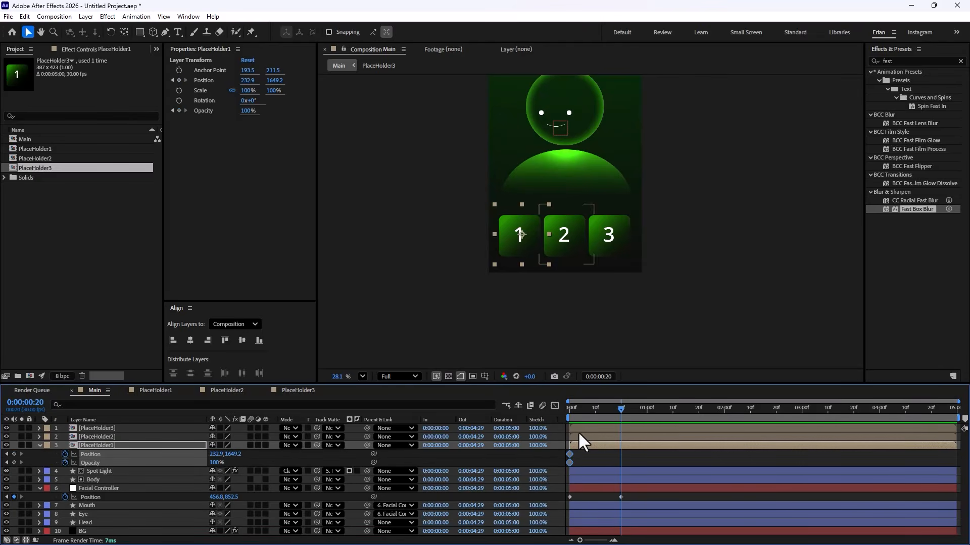
left_click(14, 454)
left_click(14, 463)
Step: At frame 0, set PlaceHolder1's Position keyframe to 232.9, 2125.2 so the box starts below the composition
left_click_drag(620, 411, 563, 428)
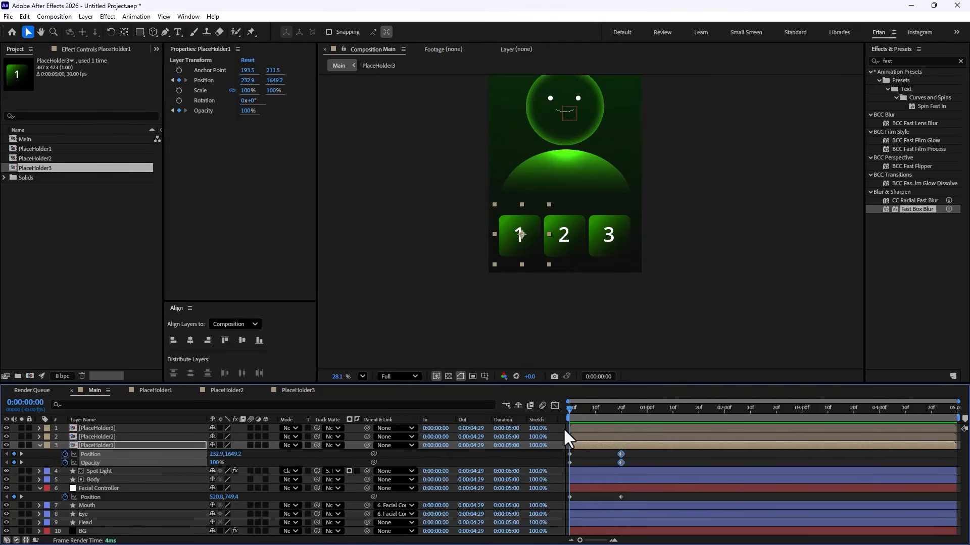
left_click(576, 452)
left_click(570, 455)
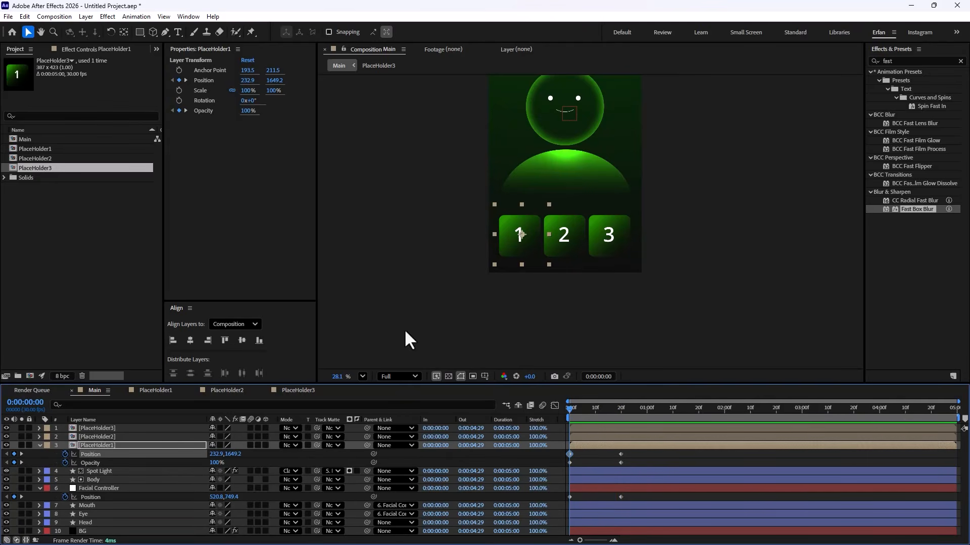
left_click_drag(230, 454, 629, 447)
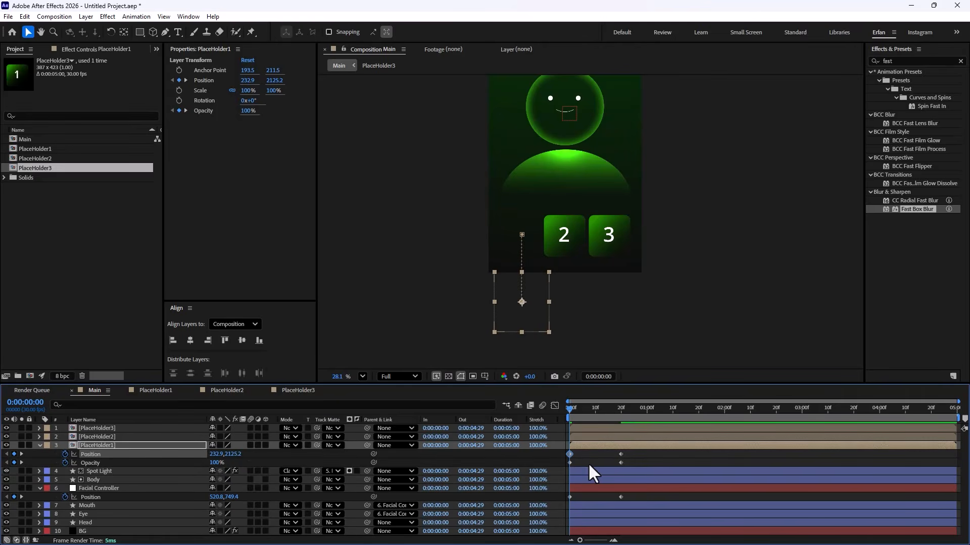
Step: Shift PlaceHolder1's first Opacity keyframe to 0:00:00:09, set it to 0%, and preview the box fading in
left_click_drag(570, 463, 593, 462)
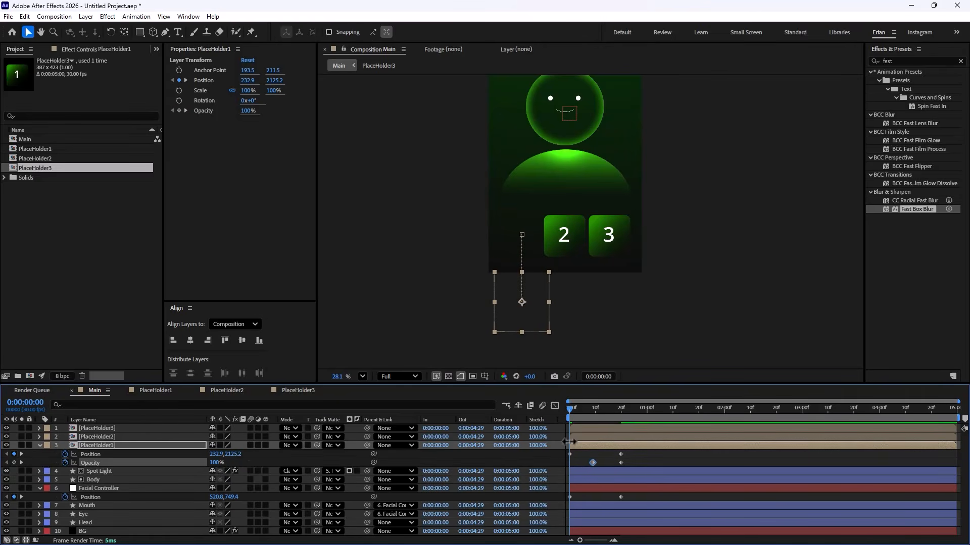
left_click_drag(571, 408, 592, 408)
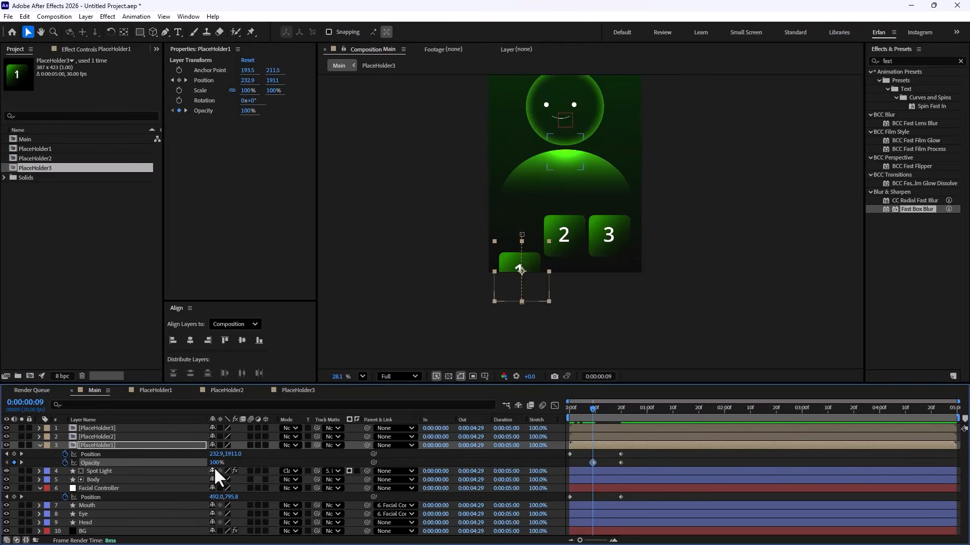
left_click_drag(216, 463, 64, 474)
left_click_drag(592, 410, 575, 415)
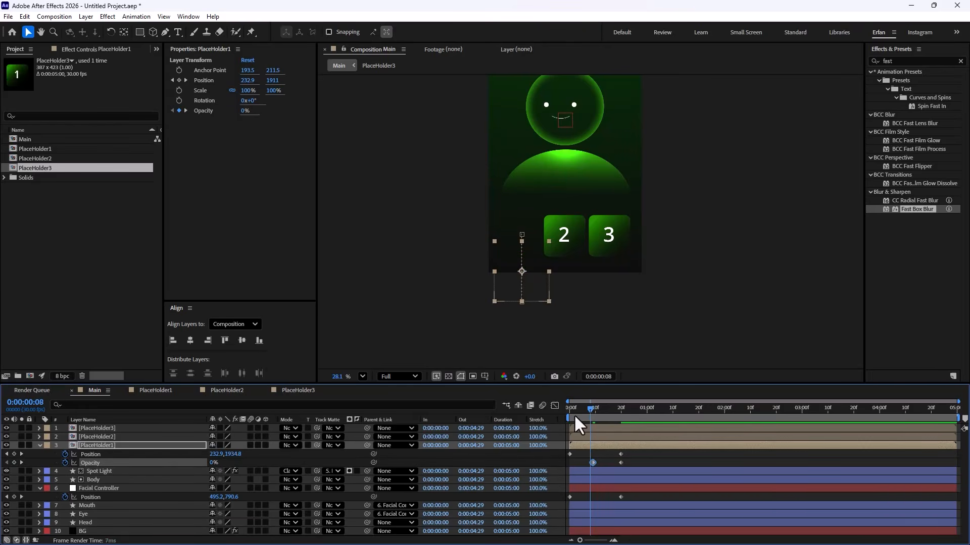
key("space")
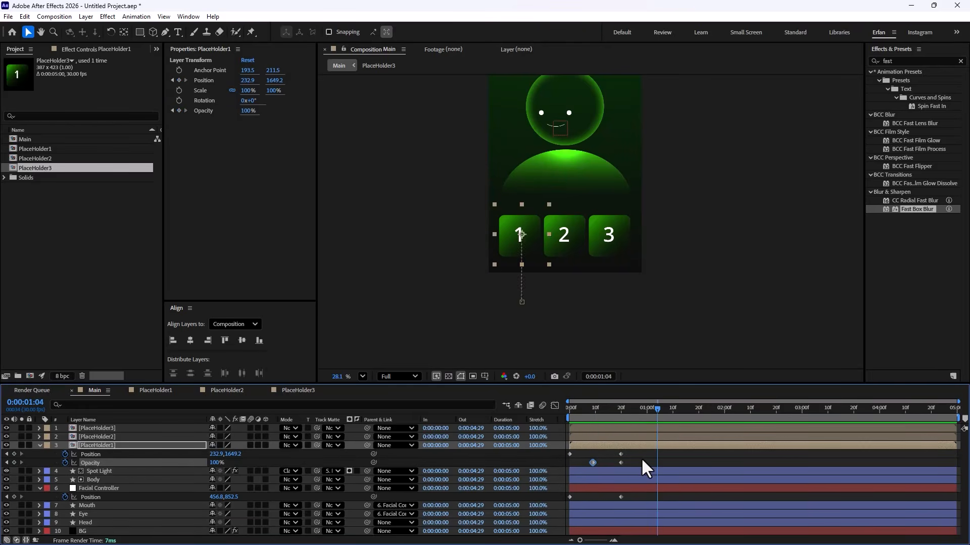
Step: Apply Easy Ease to PlaceHolder1's Position keyframes and lengthen both influence handles so the speed graph forms a steep peak
left_click(642, 457)
left_click_drag(642, 453, 563, 456)
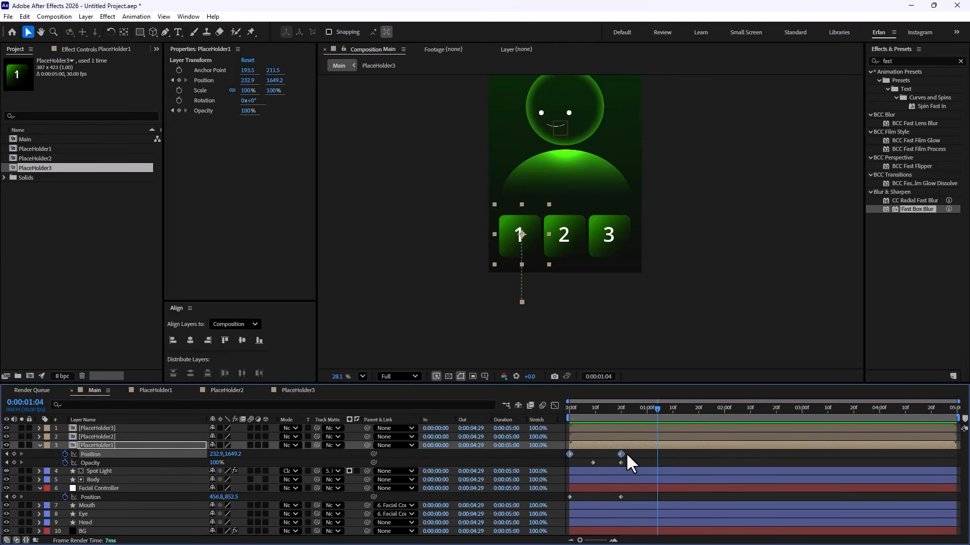
key("F9")
left_click(554, 406)
left_click(621, 514)
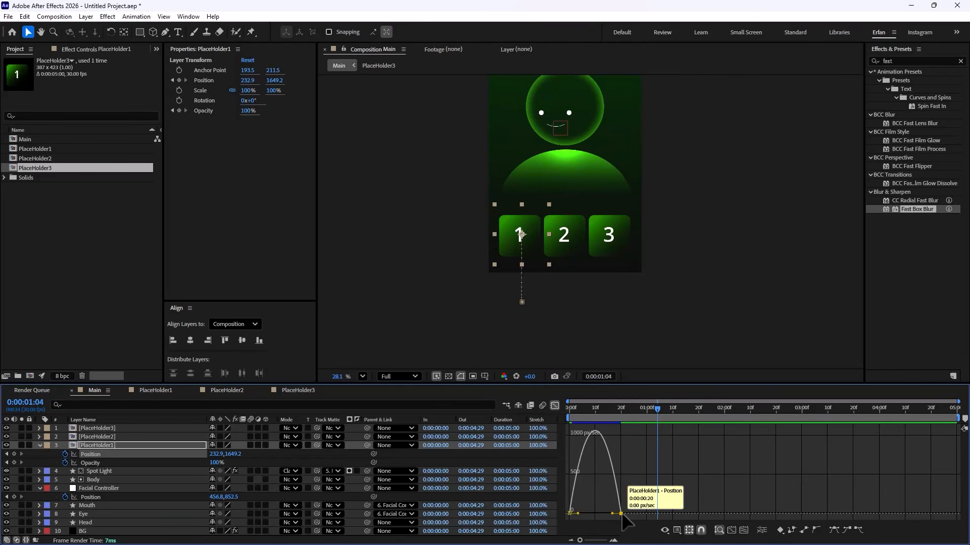
left_click_drag(612, 514, 585, 516)
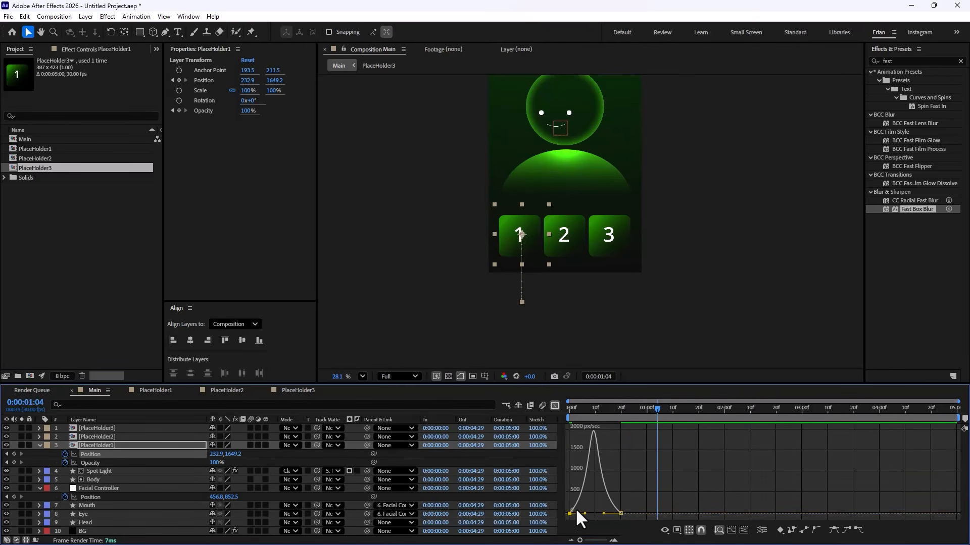
key("shift+F3")
Step: Ease PlaceHolder1's Opacity keyframes, sharpen their speed graph into a steep peak, and preview the animation from frame 0
left_click_drag(636, 461, 584, 471)
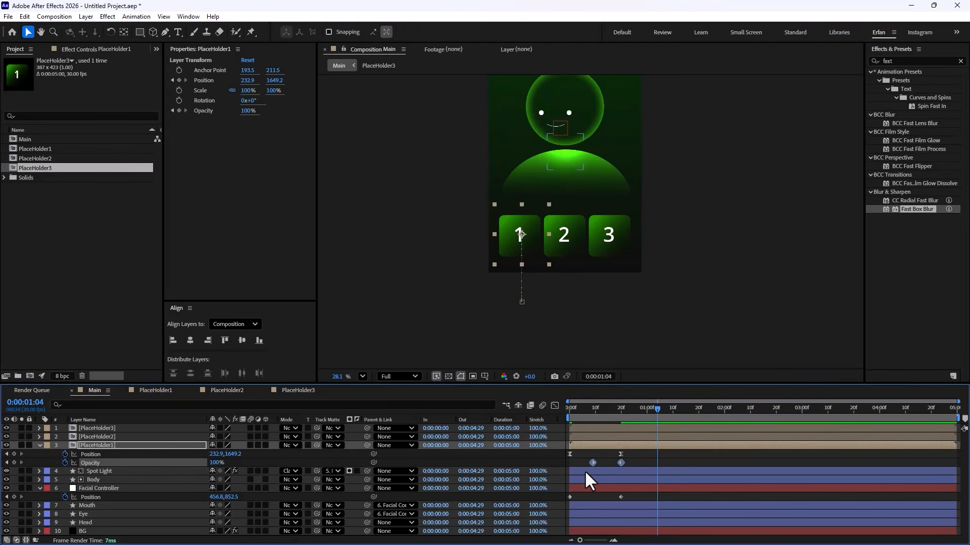
key("F9")
left_click(554, 407)
left_click(621, 514)
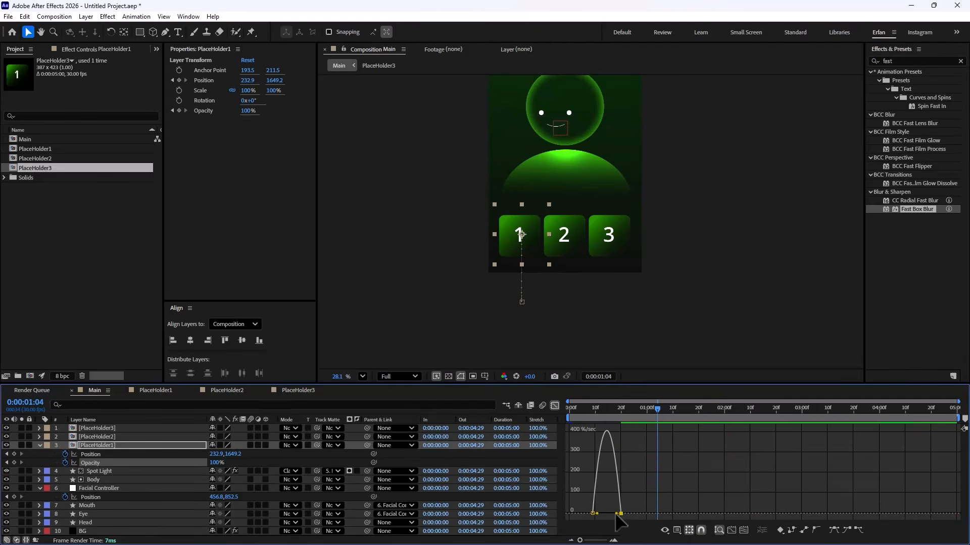
left_click_drag(602, 514, 600, 514)
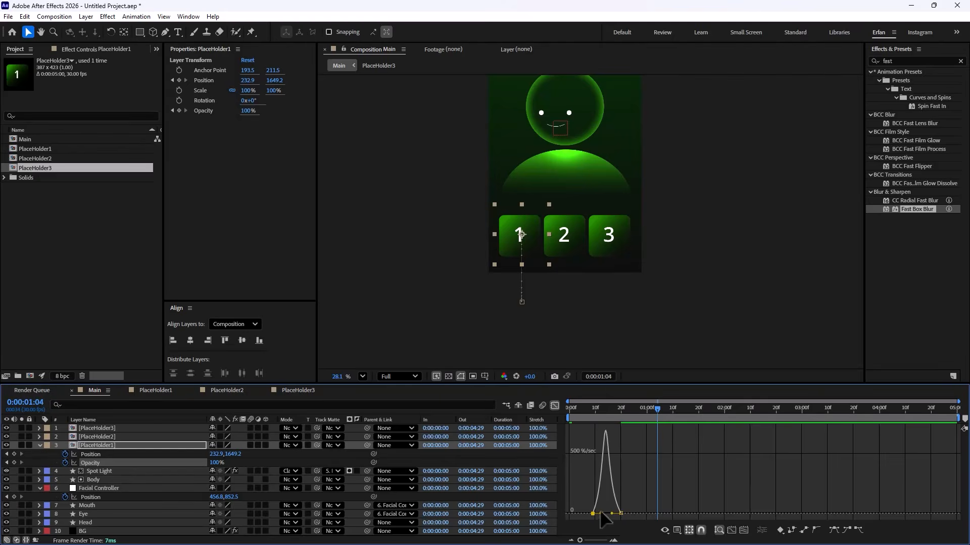
left_click(555, 406)
left_click_drag(647, 411, 542, 431)
key("space")
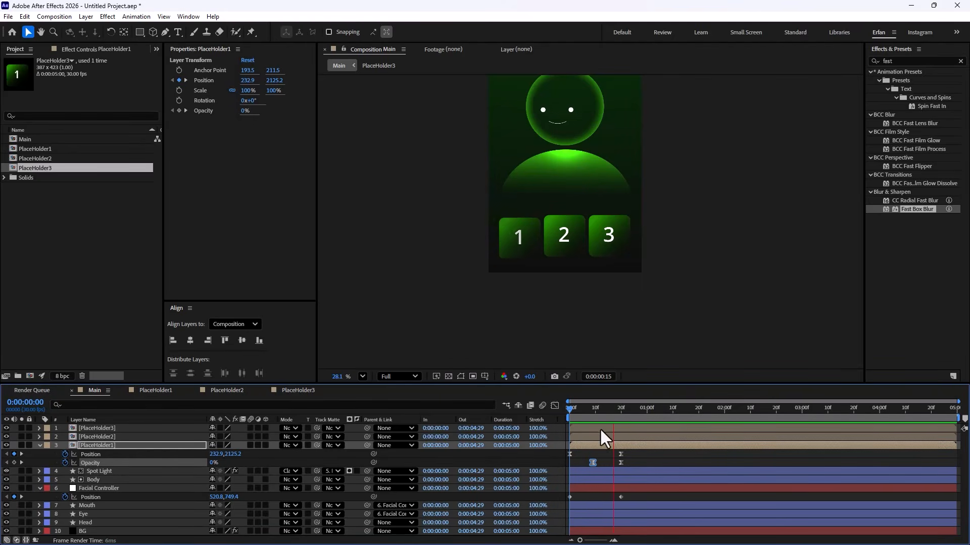
Step: Hold the Facial Controller's position with a keyframe at 0:00:01:00, and keyframe it toward box 2 at about 523.8, 914.5 at 0:00:01:20
left_click_drag(614, 421, 645, 429)
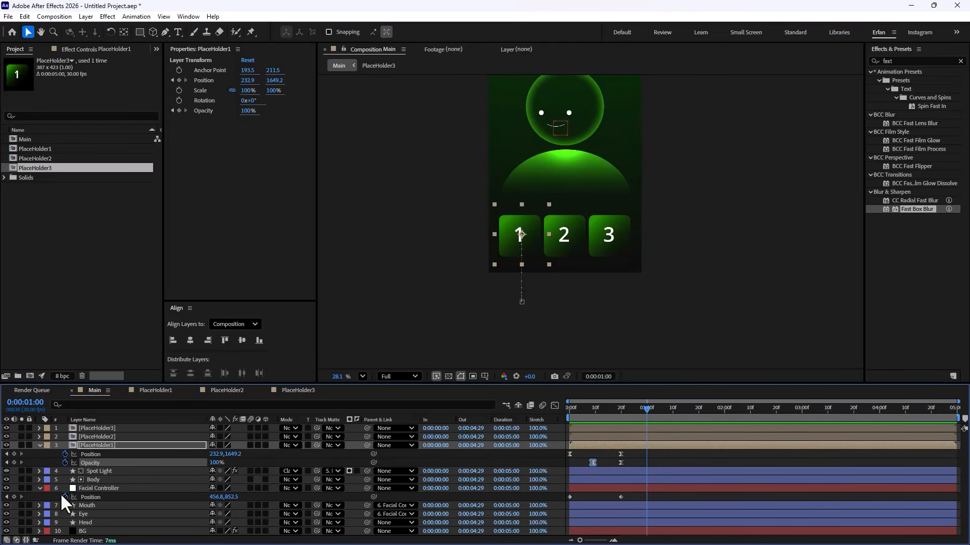
left_click(13, 497)
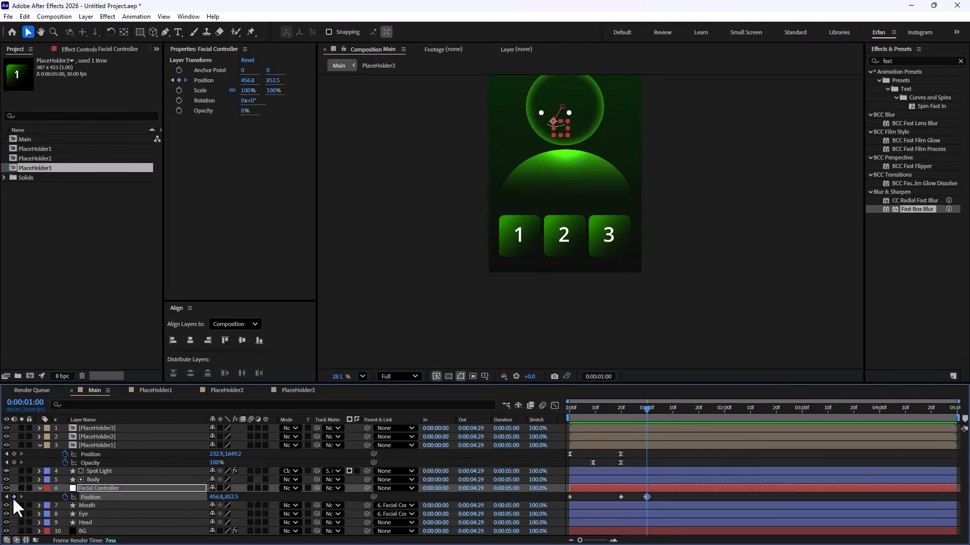
left_click_drag(647, 411, 700, 425)
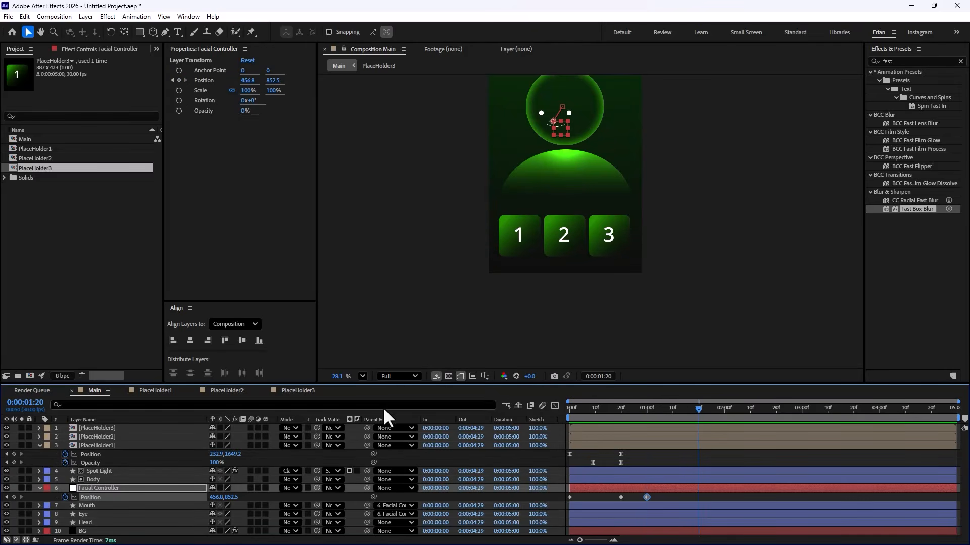
left_click_drag(217, 497, 261, 500)
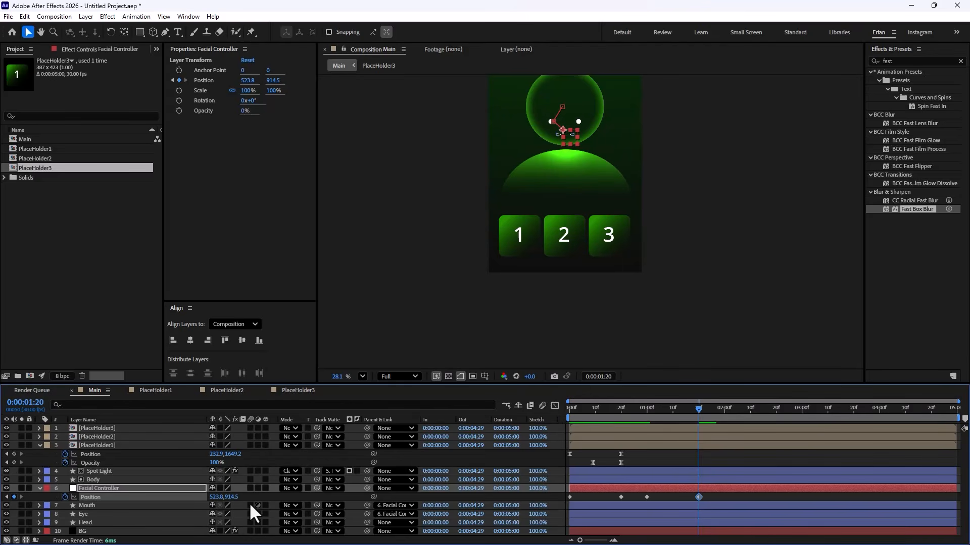
left_click(218, 497)
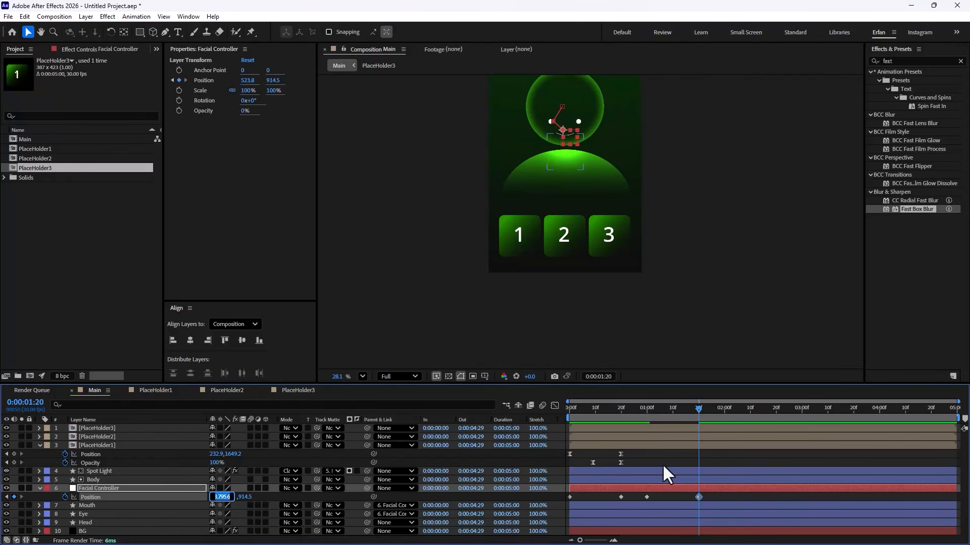
Step: Copy PlaceHolder1's Position and Opacity keyframes onto the PlaceHolder2 layer, starting at 0:00:01:00
left_click_drag(659, 451, 565, 470)
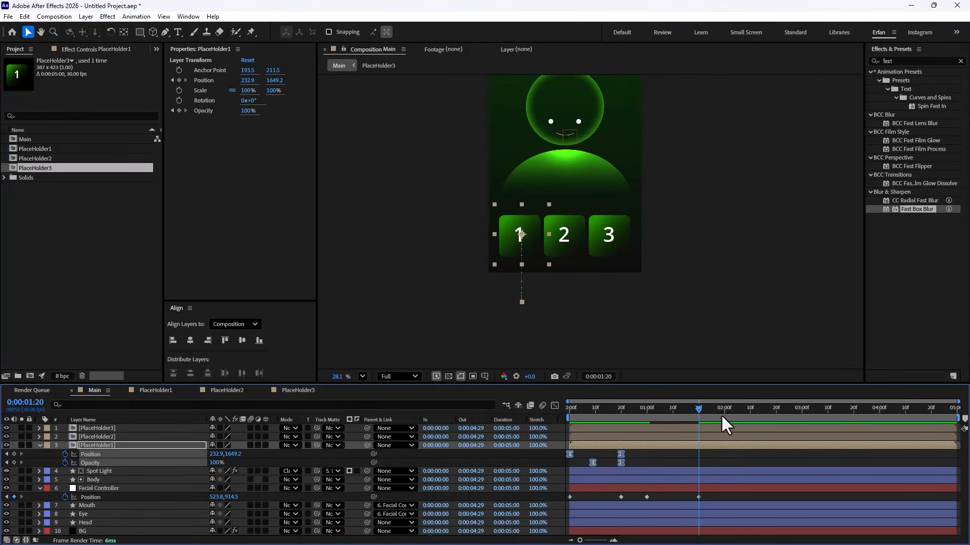
left_click_drag(698, 408, 644, 430)
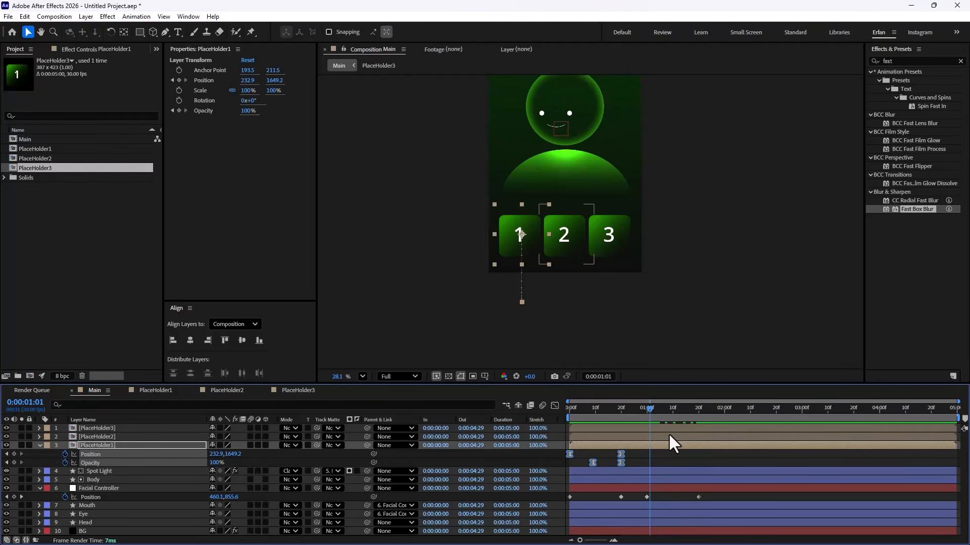
left_click(140, 437)
key("ctrl+v")
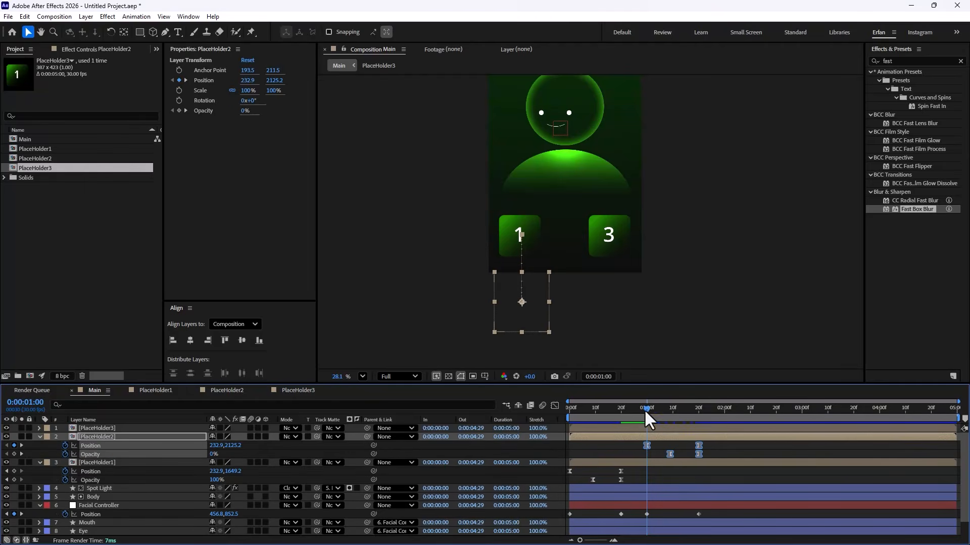
Step: Shift both PlaceHolder2 Position keyframes horizontally to X 547.9 so box 2 sits between boxes 1 and 3, and preview the motion
left_click_drag(645, 410, 639, 448)
scroll(530, 270, "up", 1)
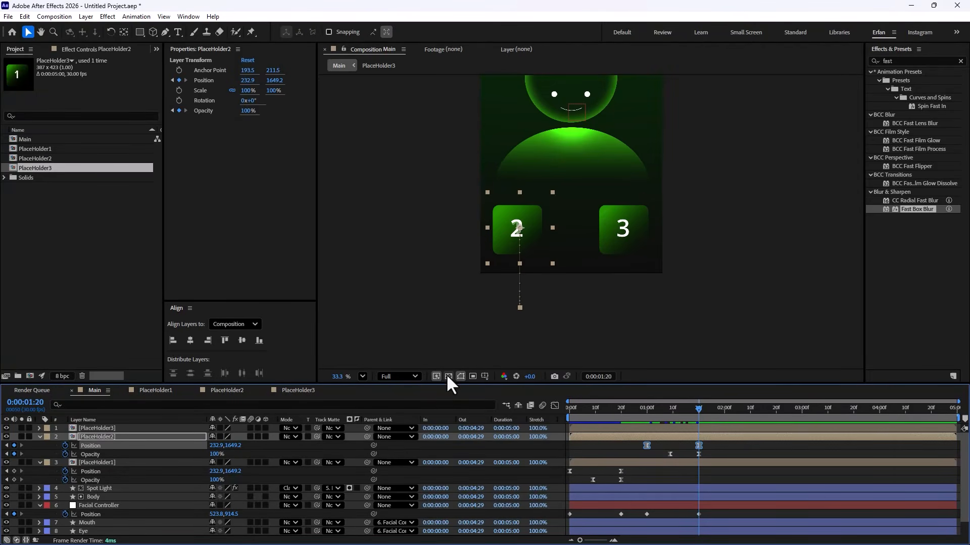
key("shift+Right")
key("shift+Right")
key("shift+Right")
key("shift+Right")
key("shift+Right")
key("shift+Right")
key("shift+Right")
key("shift+Right")
key("shift+Right")
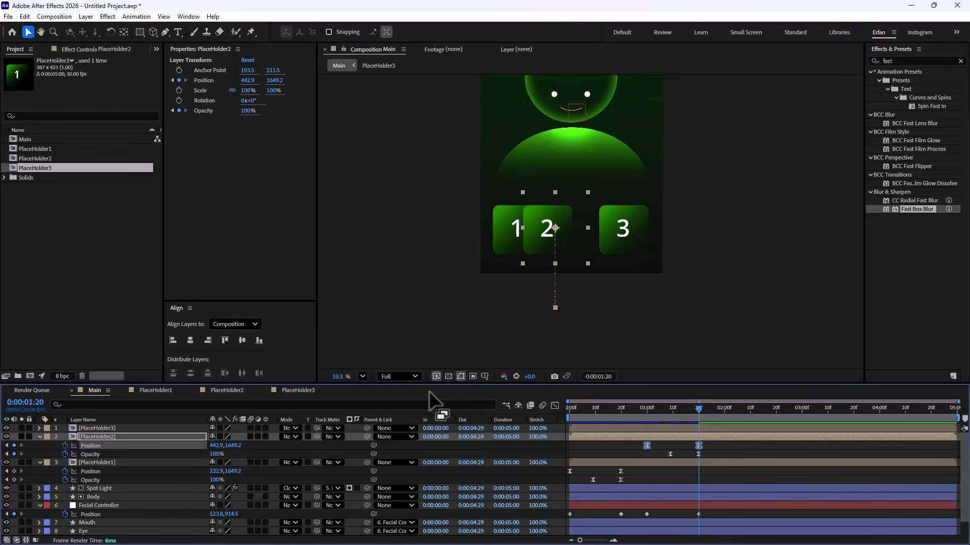
key("shift+Right")
key("shift+Right")
key("shift+Right")
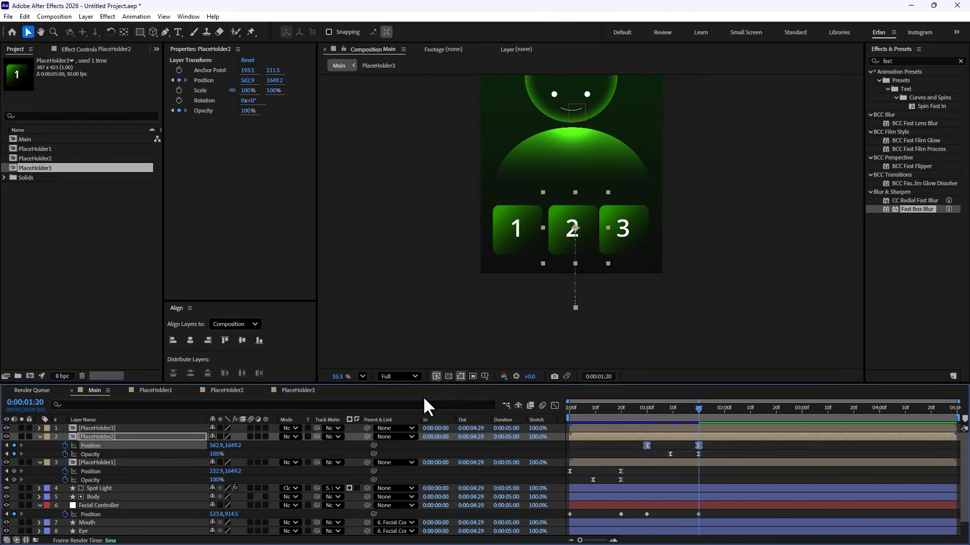
key("Right")
key("Right")
key("Right")
key("Right")
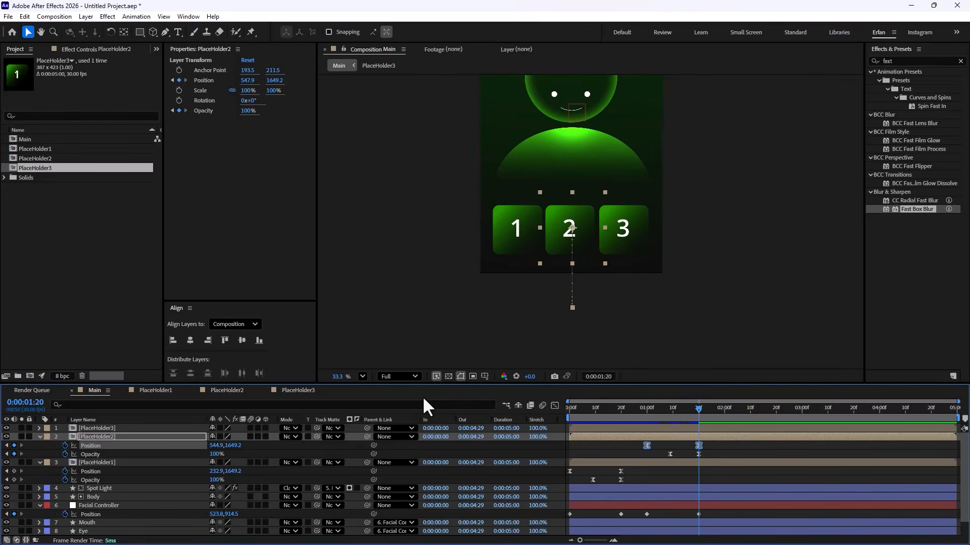
key("Right")
key("Right")
key("Right")
left_click_drag(689, 408, 617, 433)
scroll(587, 222, "down", 3)
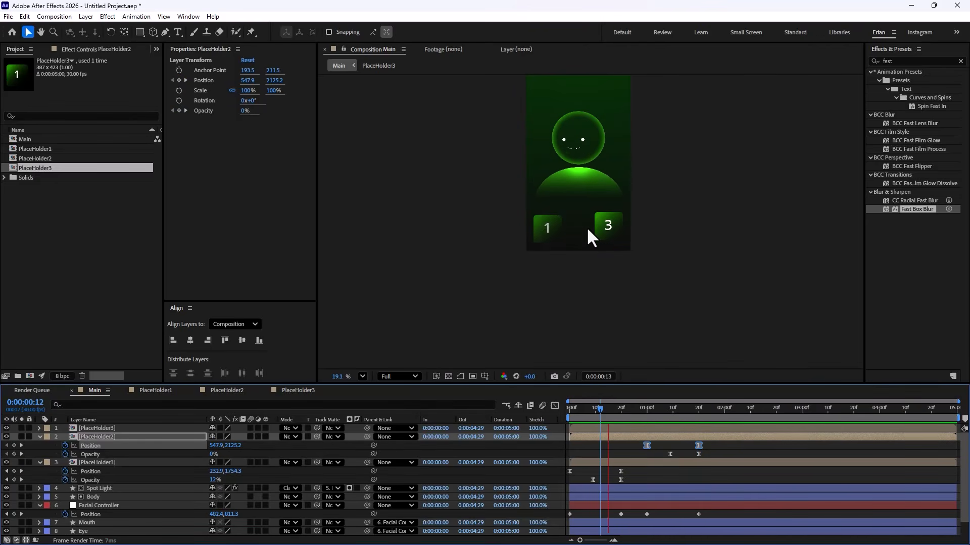
Step: Hold the Facial Controller's position with a keyframe at 0:00:02:00, and keyframe it toward box 3 at about 628.8, 914.5 at 0:00:02:20
left_click_drag(712, 410, 723, 453)
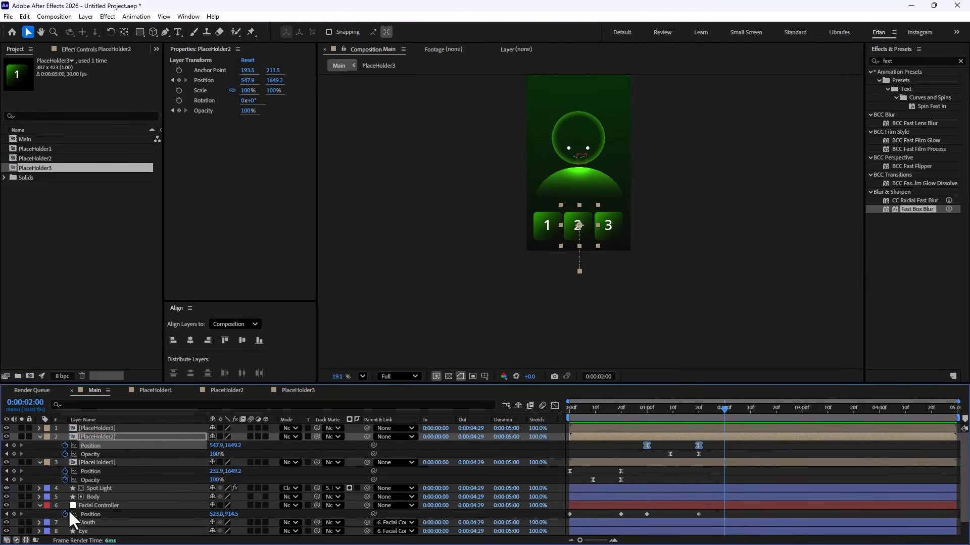
left_click(14, 514)
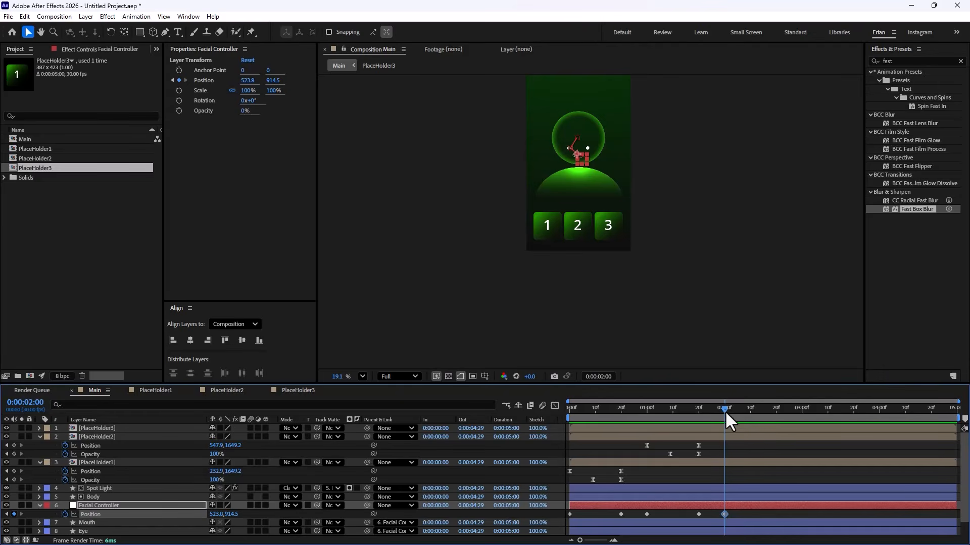
left_click_drag(725, 411, 776, 427)
scroll(663, 268, "up", 1)
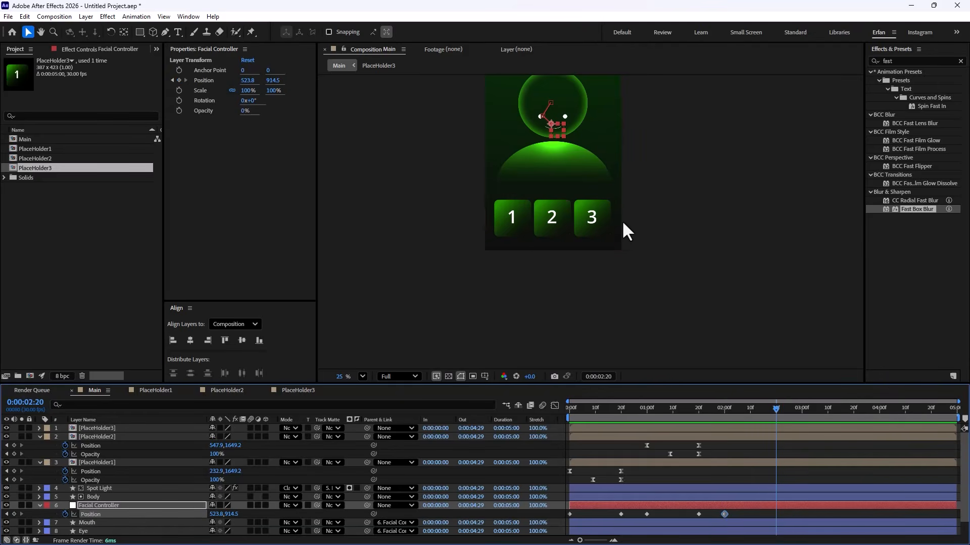
left_click(259, 517)
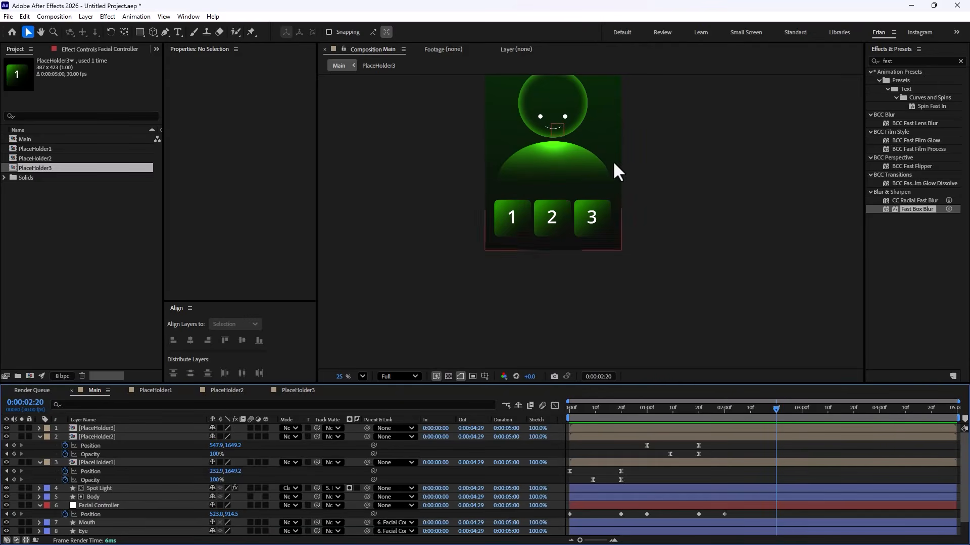
left_click_drag(221, 515, 270, 518)
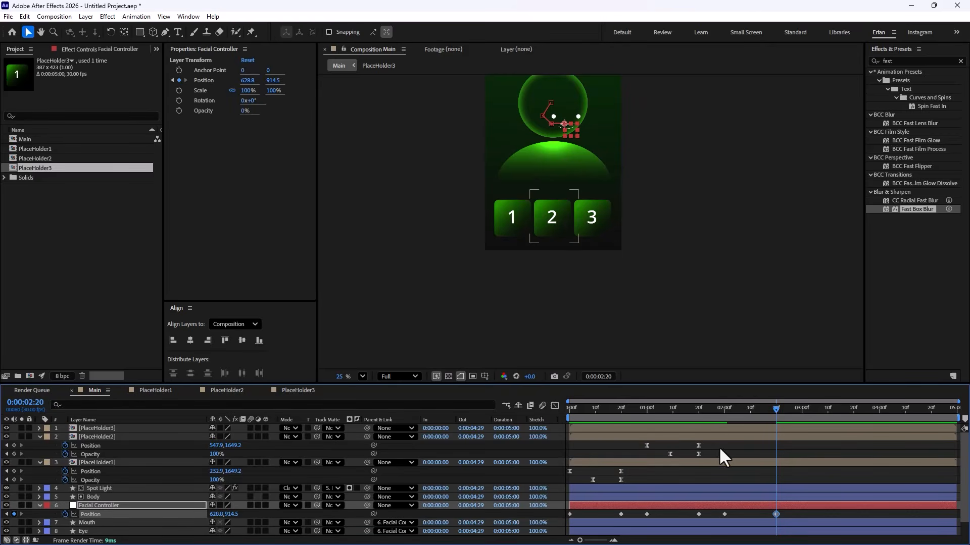
Step: Copy PlaceHolder2's Position and Opacity keyframes onto the PlaceHolder3 layer, starting at 0:00:02:00
left_click_drag(720, 447, 634, 465)
left_click_drag(776, 410, 726, 452)
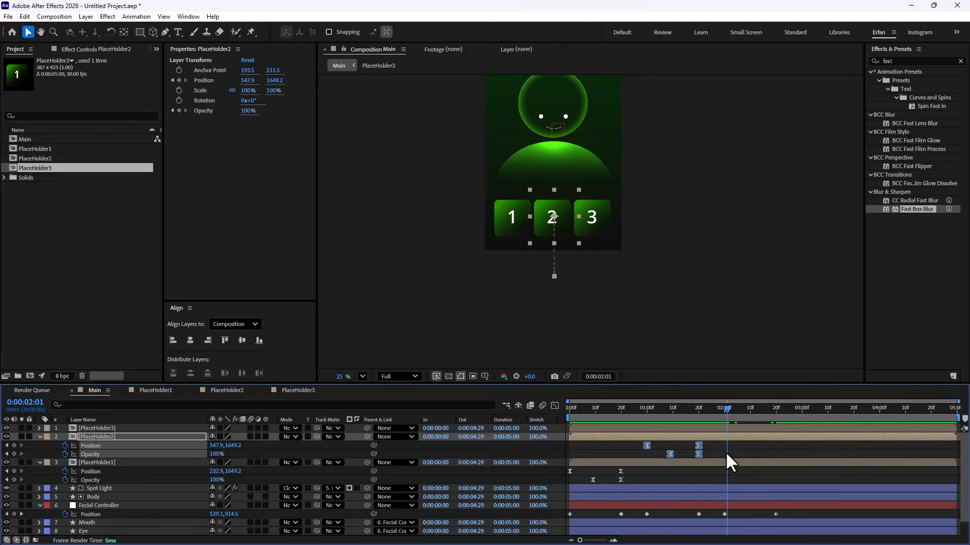
left_click(114, 429)
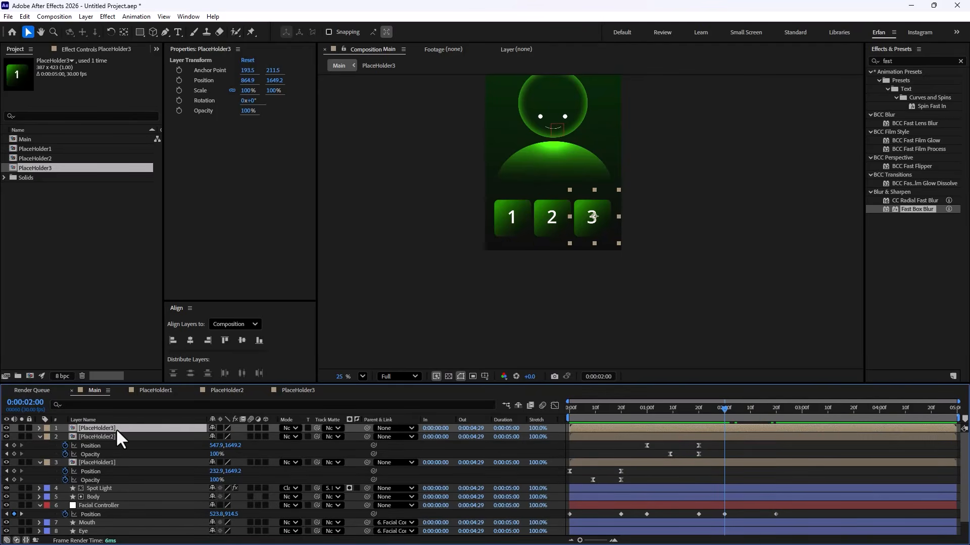
key("ctrl+v")
key("u")
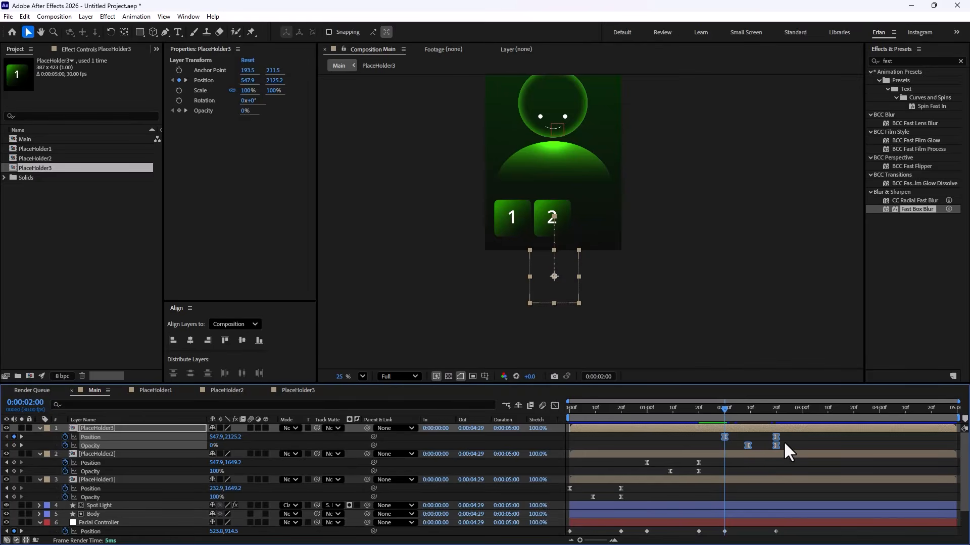
Step: Shift both PlaceHolder3 Position keyframes horizontally to X 879.9 so box 3 sits beside box 2
left_click(811, 442)
key("k")
key("k")
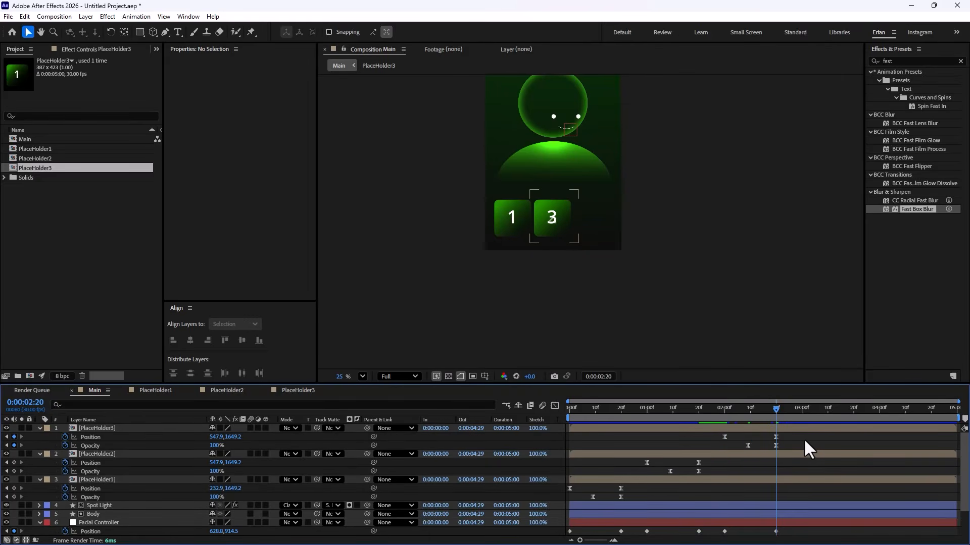
left_click_drag(801, 437, 713, 438)
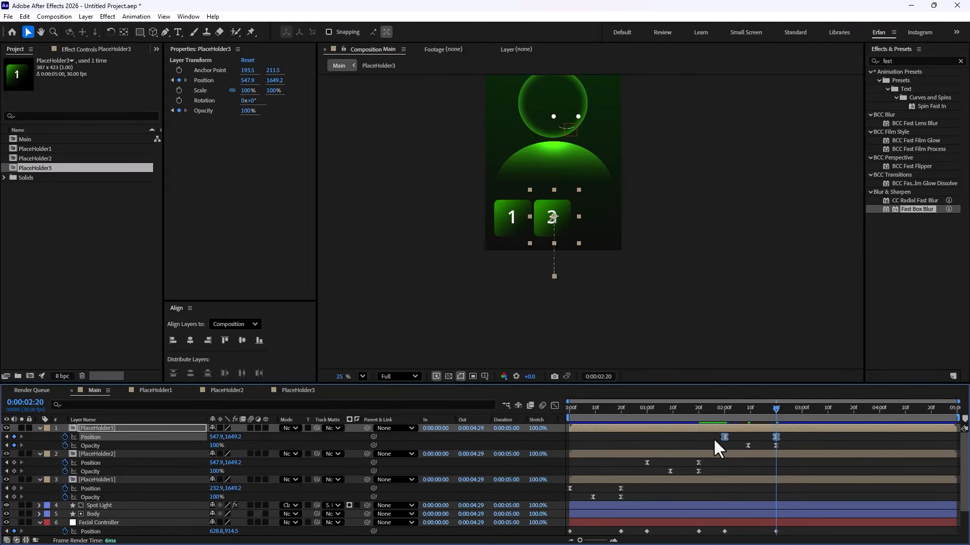
key("shift+Right")
key("shift+Right")
key("shift+Right")
key("shift+Right")
key("shift+Right")
key("shift+Right")
key("shift+Right")
key("shift+Right")
key("shift+Right")
key("shift+Right")
key("shift+Right")
key("shift+Right")
key("shift+Right")
key("shift+Right")
key("shift+Right")
key("shift+Right")
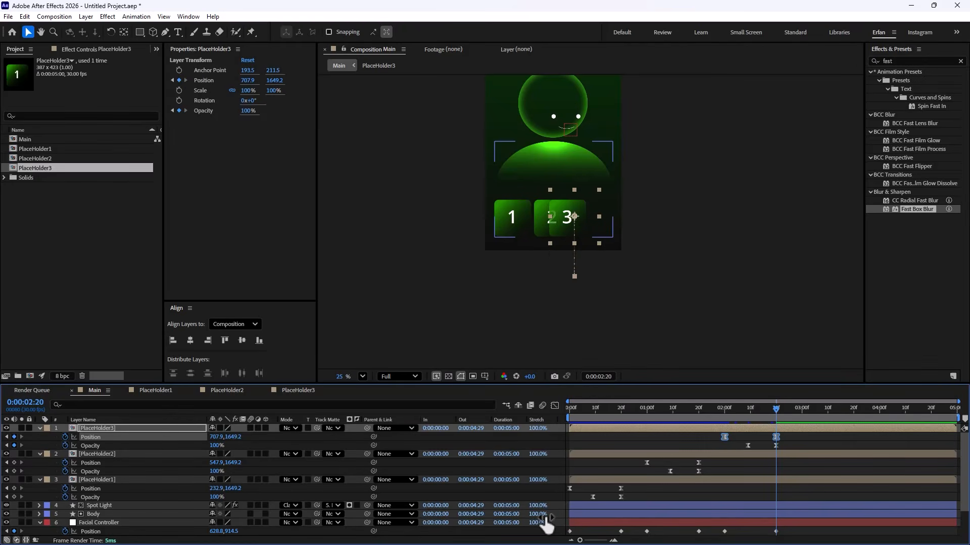
key("shift+Right")
key("shift+Right")
key("shift+Right")
key("shift+Right")
key("shift+Right")
key("shift+Right")
key("shift+Right")
key("shift+Right")
key("shift+Right")
key("shift+Right")
key("shift+Right")
key("shift+Right")
key("shift+Right")
key("shift+Right")
key("shift+Right")
key("shift+Right")
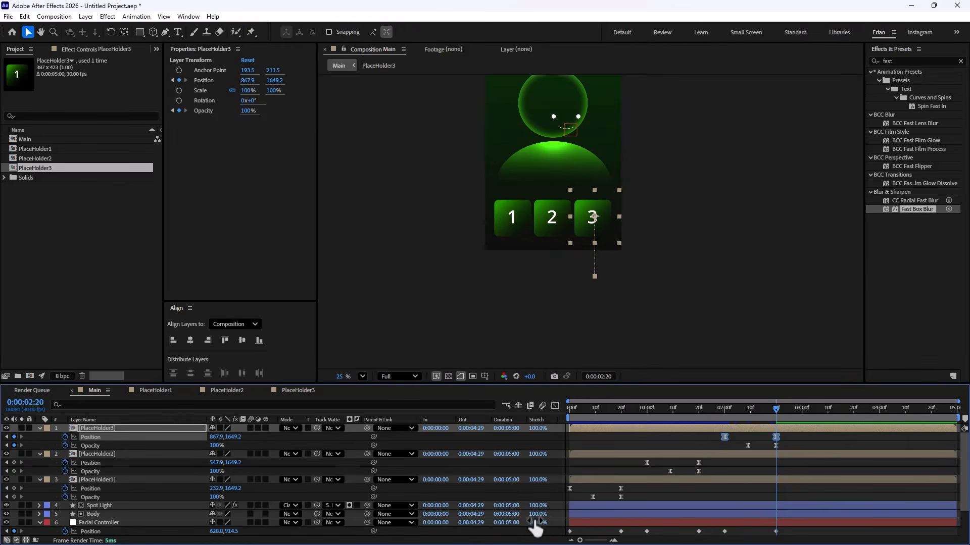
key("shift+Right")
key("Right")
key("Right")
Step: Preview the whole animation from the start with the full composition in view
left_click_drag(775, 410, 562, 434)
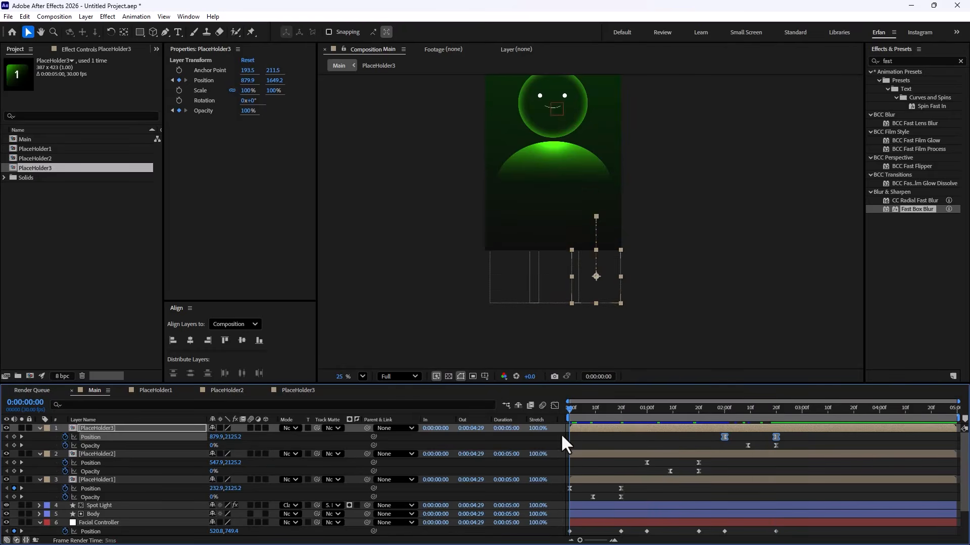
key("shift+/")
key("space")
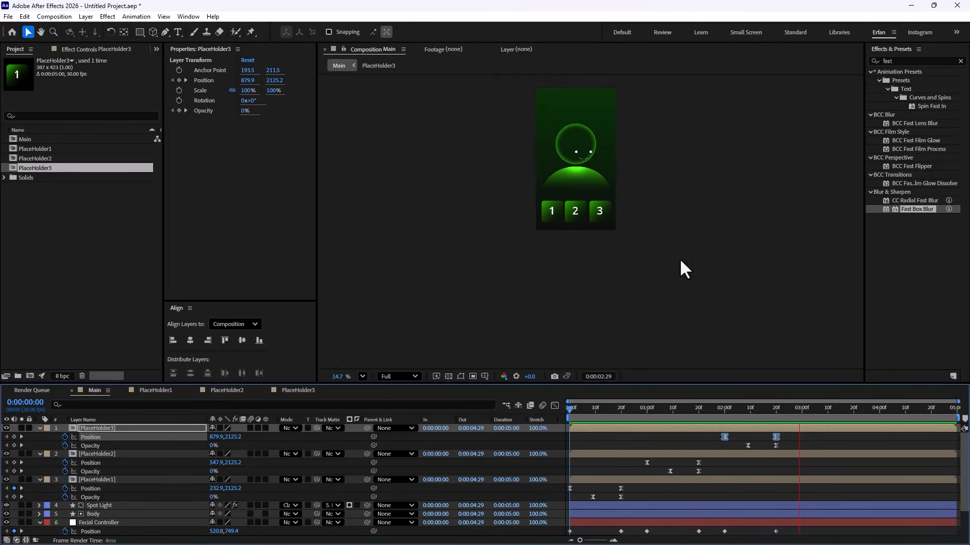
key("space")
Step: Copy the Facial Controller's first Position keyframe to about 0:00:03:15 so the face returns to 520.8, 749.4, and preview the motion
left_click_drag(796, 408, 802, 431)
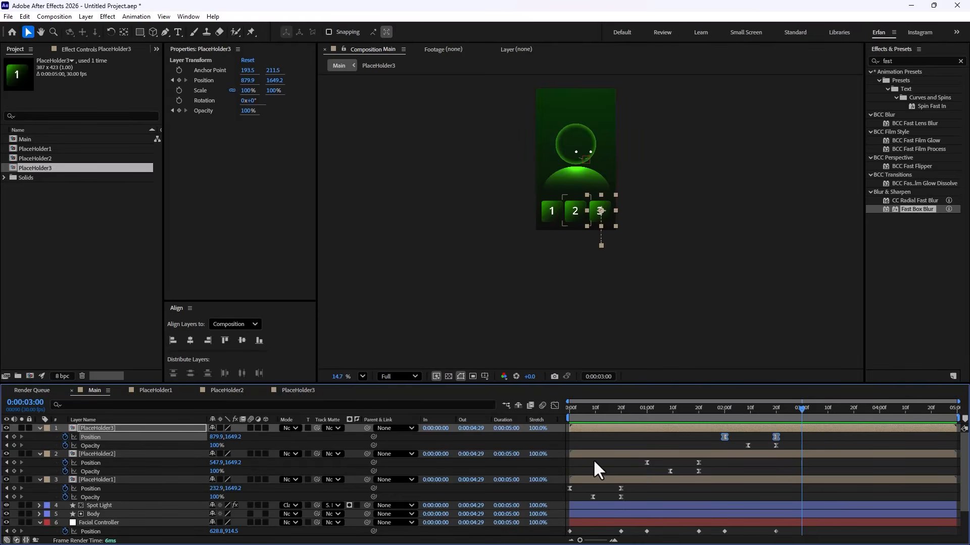
left_click(588, 472)
scroll(656, 485, "down", 2)
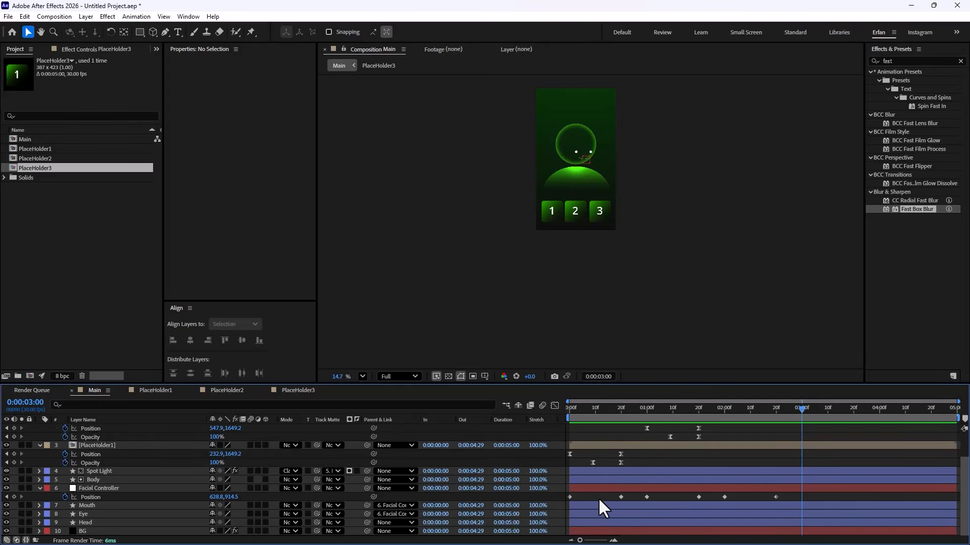
left_click(570, 498)
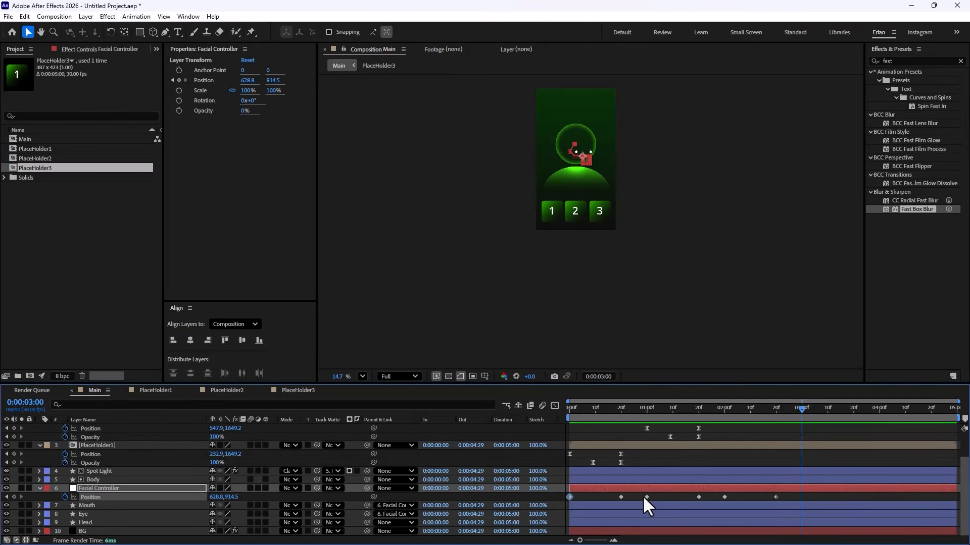
left_click_drag(799, 421, 742, 441)
key("ctrl+v")
key("space")
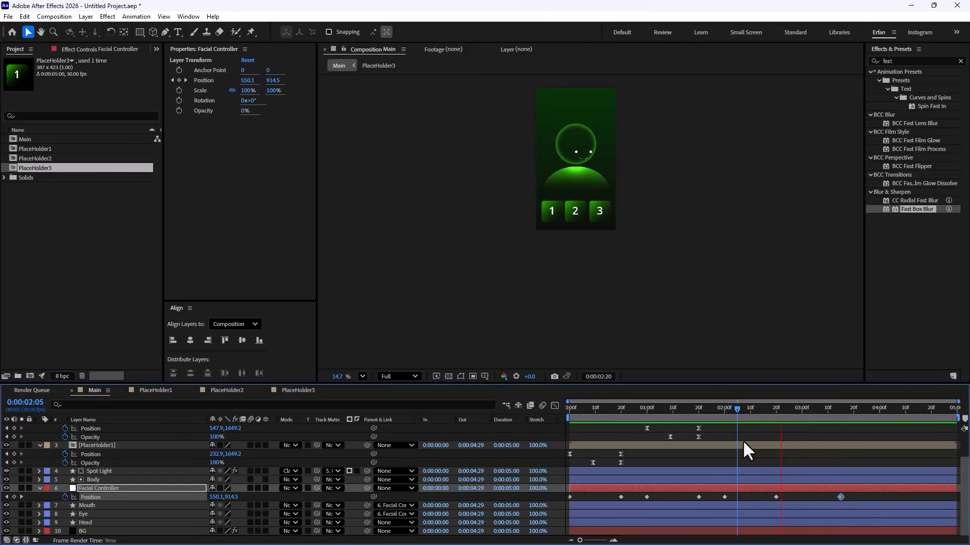
scroll(680, 241, "down", 2)
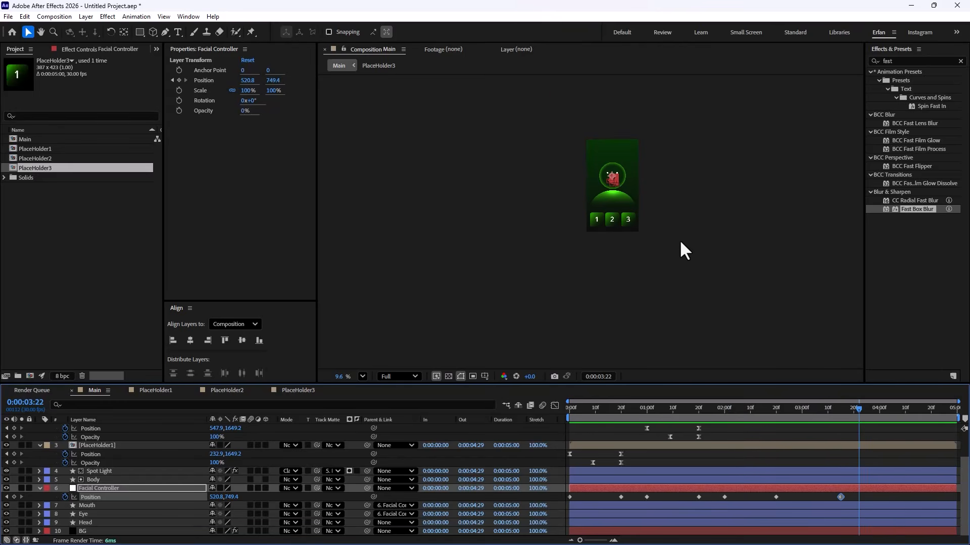
Step: End the work area at 0:00:03:20 and preview the shortened animation
left_click_drag(857, 412, 855, 412)
key("n")
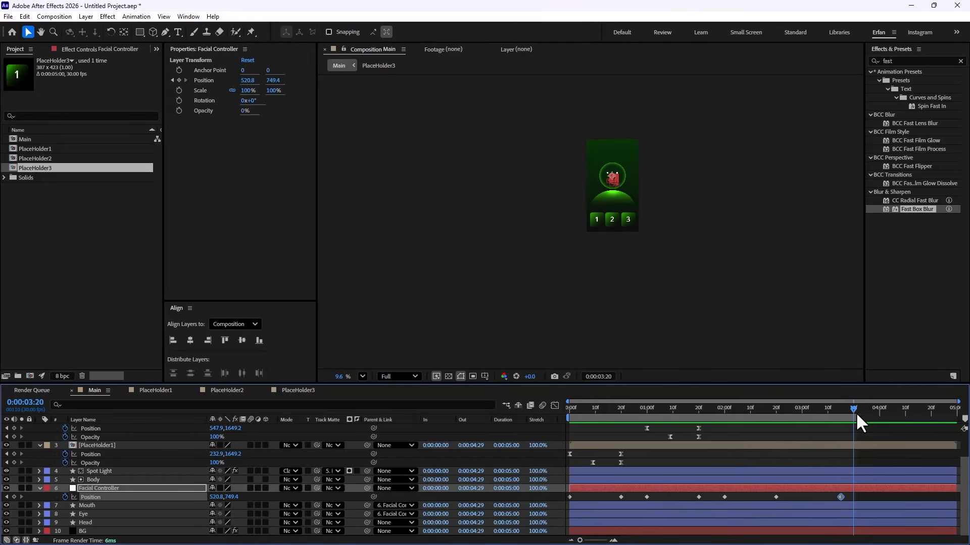
key("space")
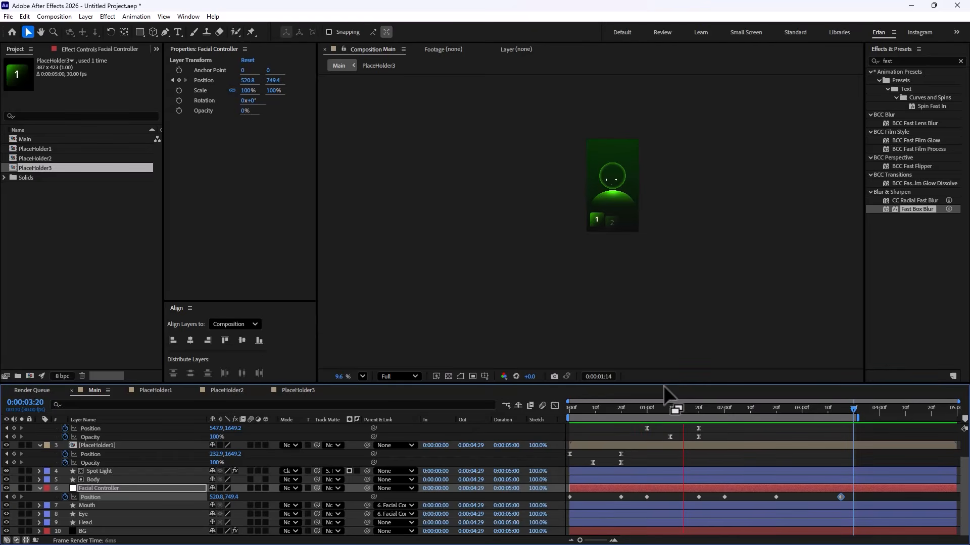